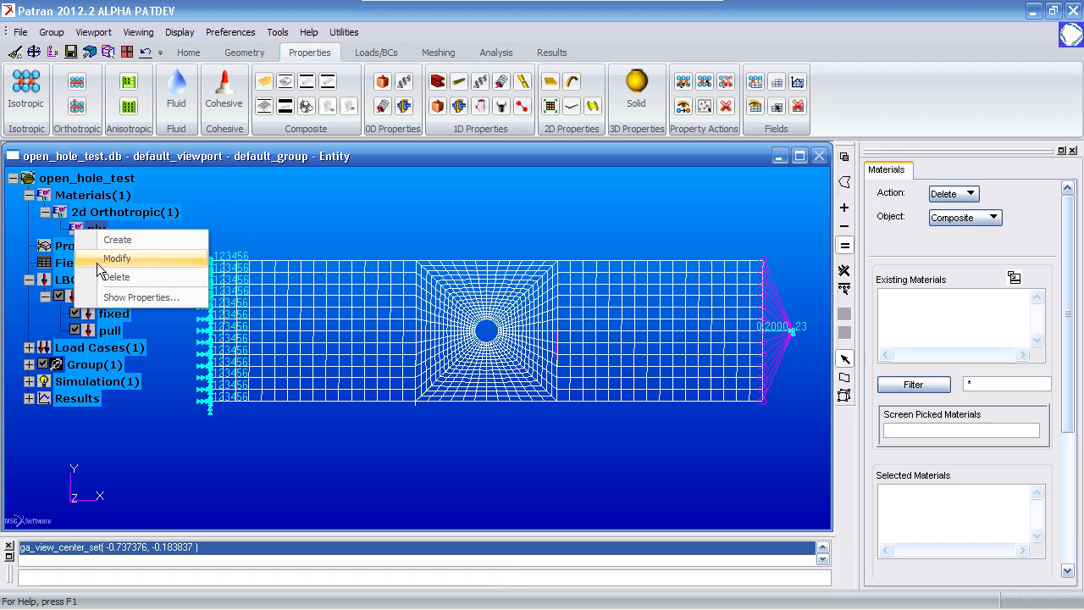
- Examine the ply material's Failure1 (SOL 400/600) model with the Puck criterion and Gradual progressive failure option, without saving changes
left_click_drag(666, 87, 558, 28)
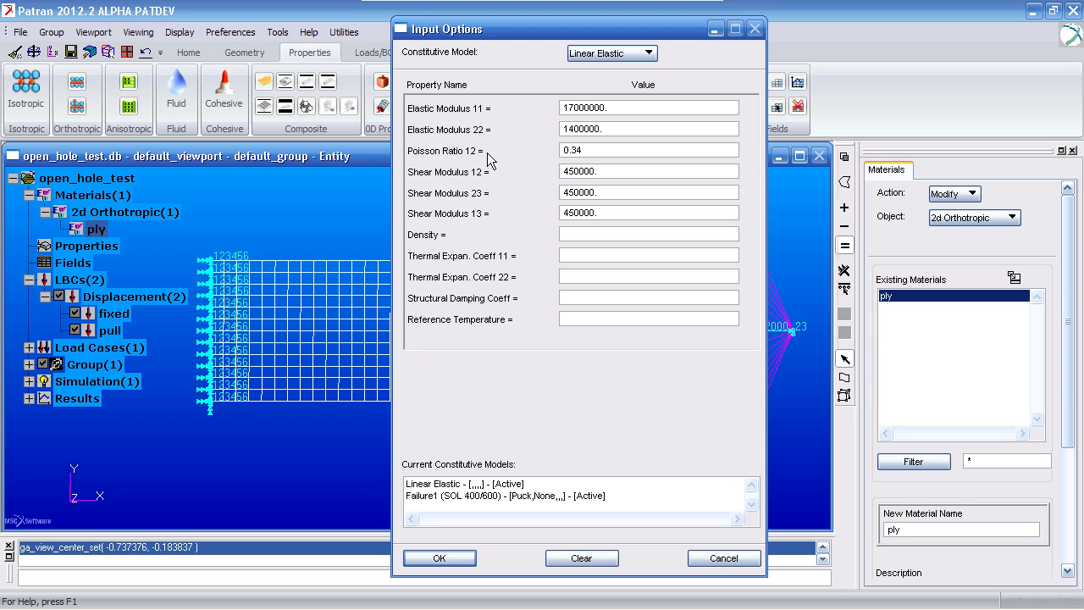
left_click(618, 53)
left_click(618, 83)
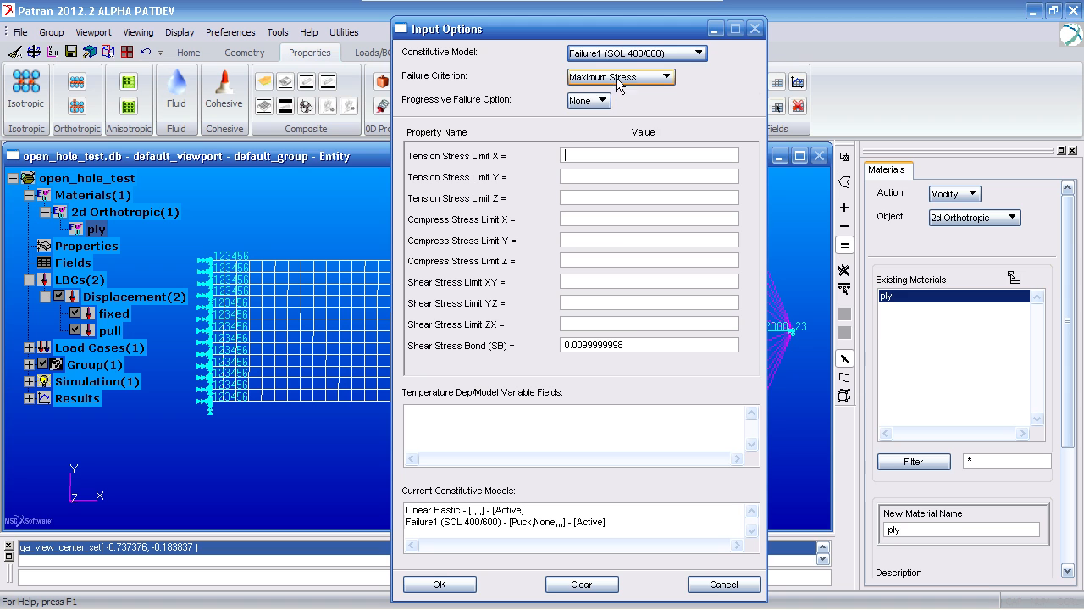
left_click(622, 77)
left_click(603, 164)
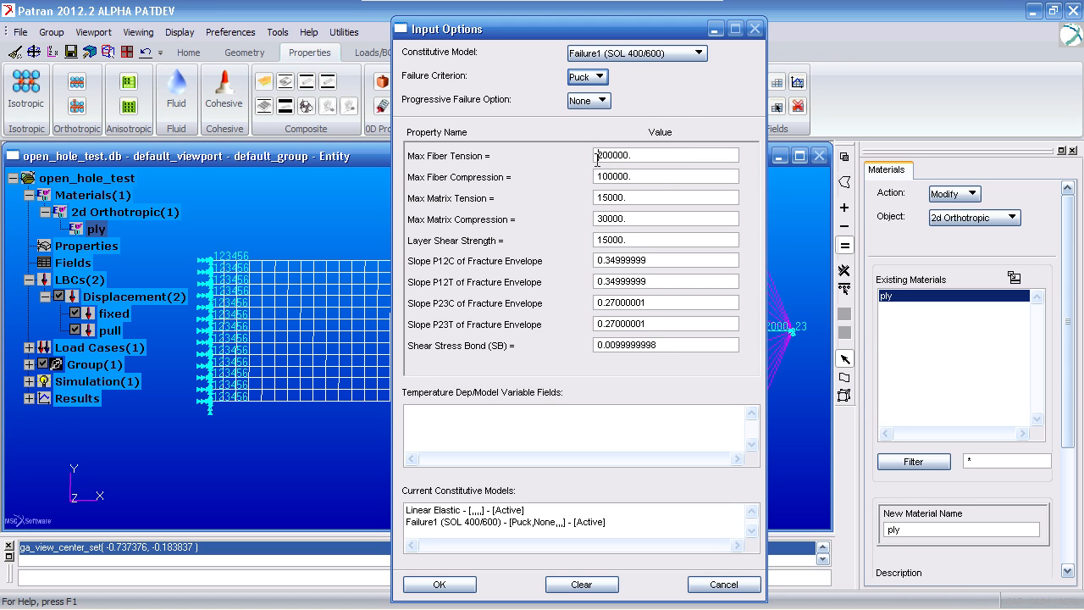
left_click(598, 100)
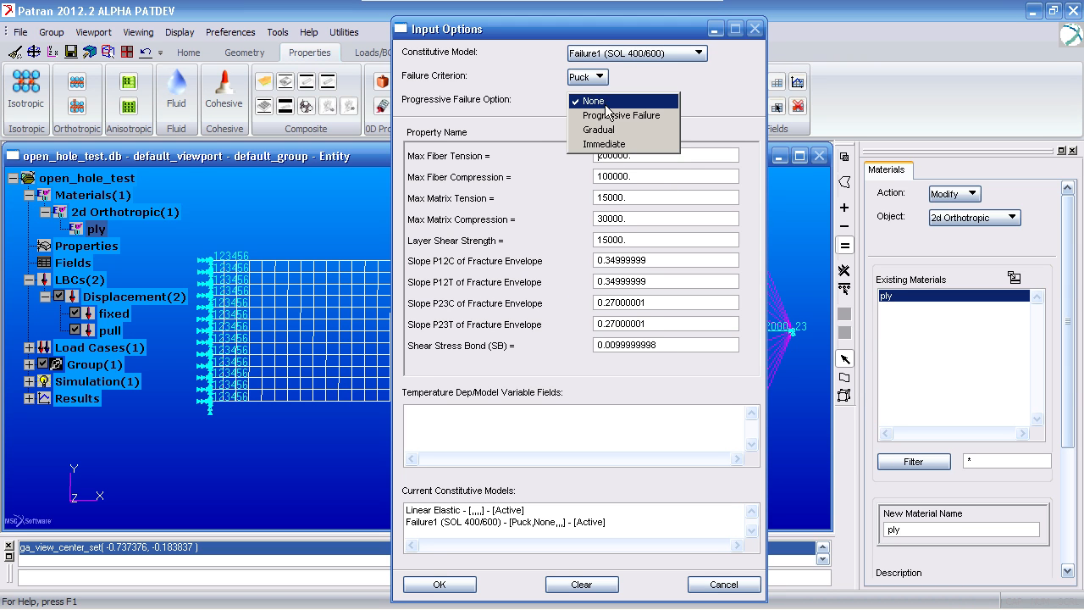
left_click(611, 128)
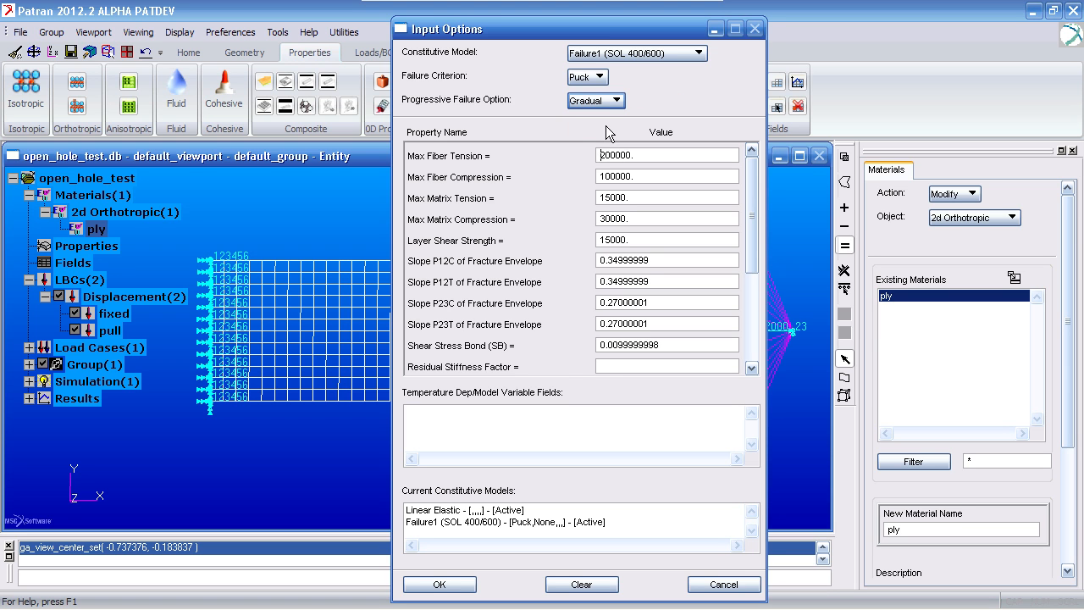
left_click_drag(604, 32, 582, 26)
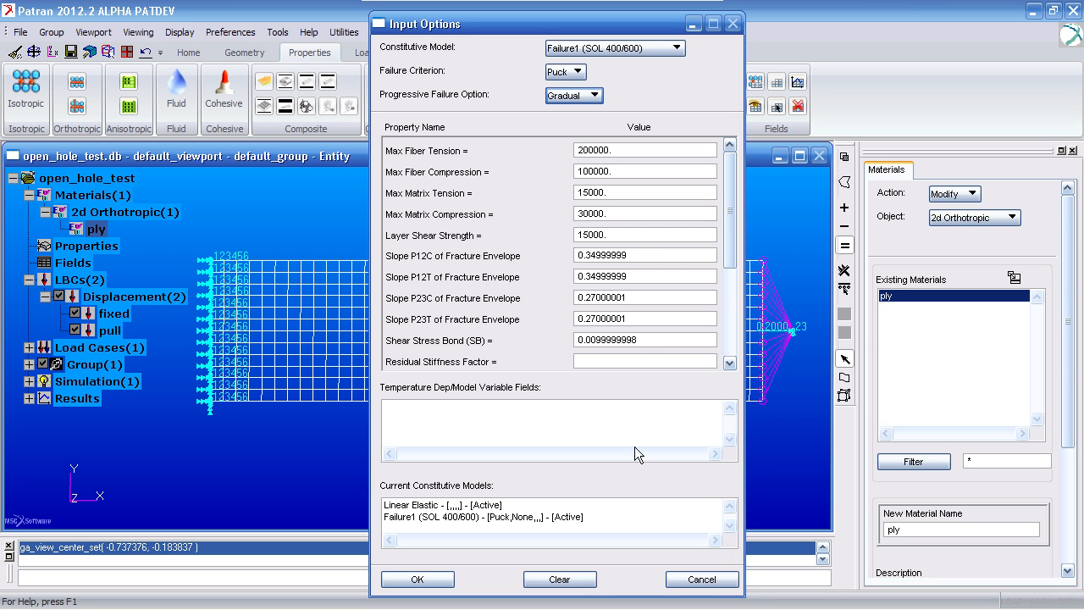
left_click(703, 580)
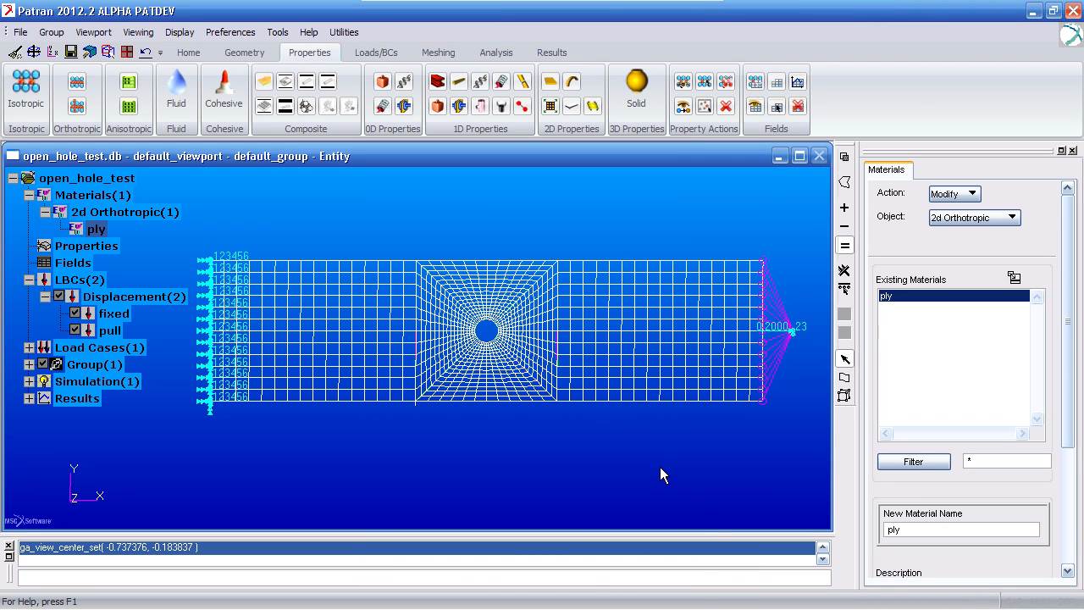
- Start a laminated composite material and import its stacking sequence from the Book1 CSV file
left_click(264, 86)
left_click_drag(474, 87, 428, 15)
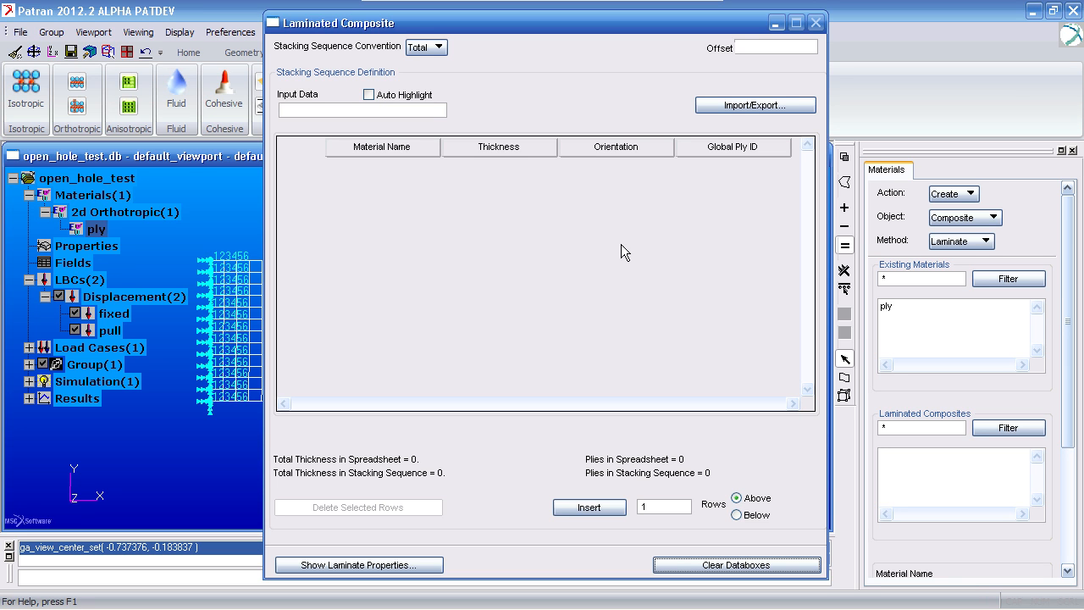
left_click(734, 109)
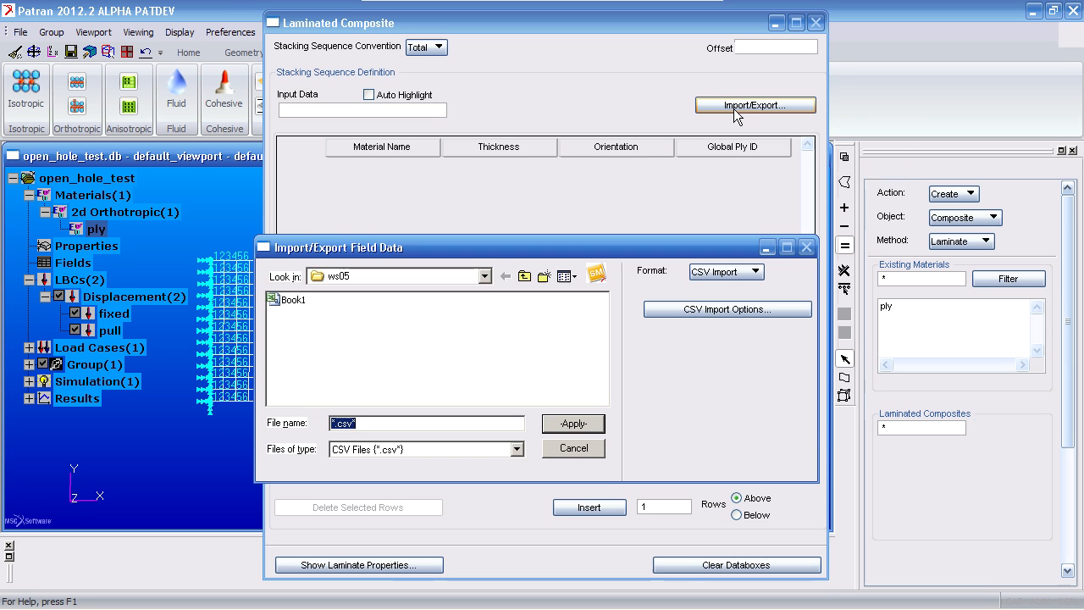
left_click(286, 303)
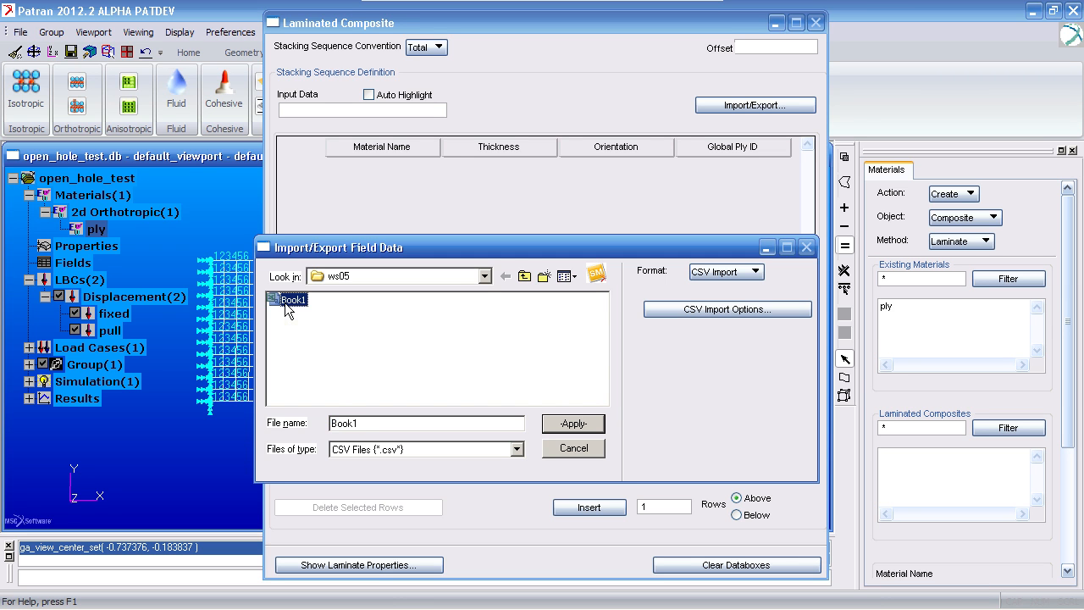
left_click(591, 425)
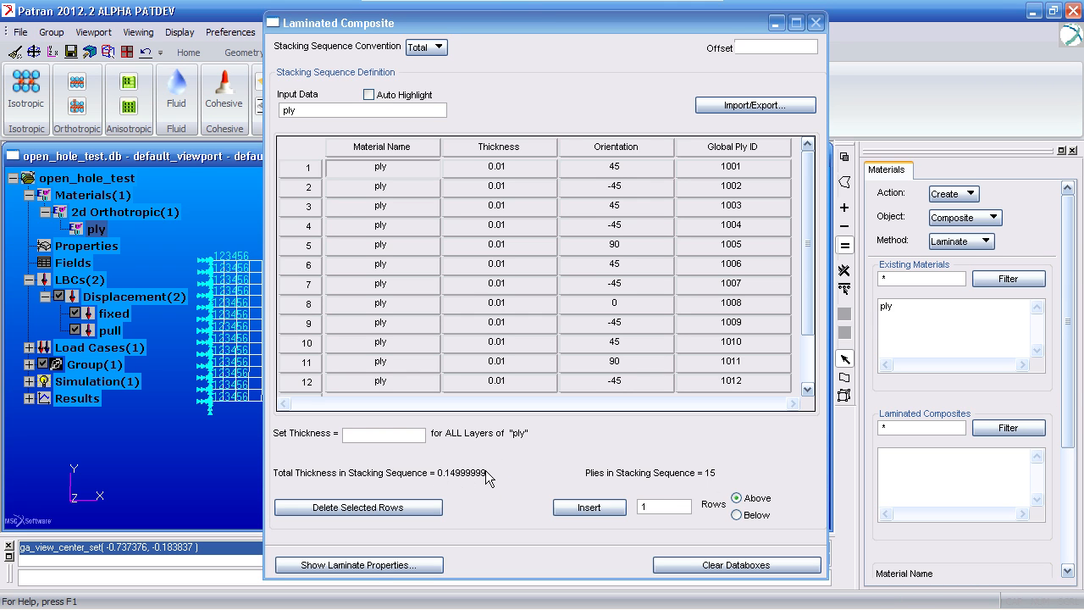
- Name the composite material myLaminate and create it
left_click_drag(1066, 384, 1067, 461)
left_click(1004, 480)
type("myLaminate")
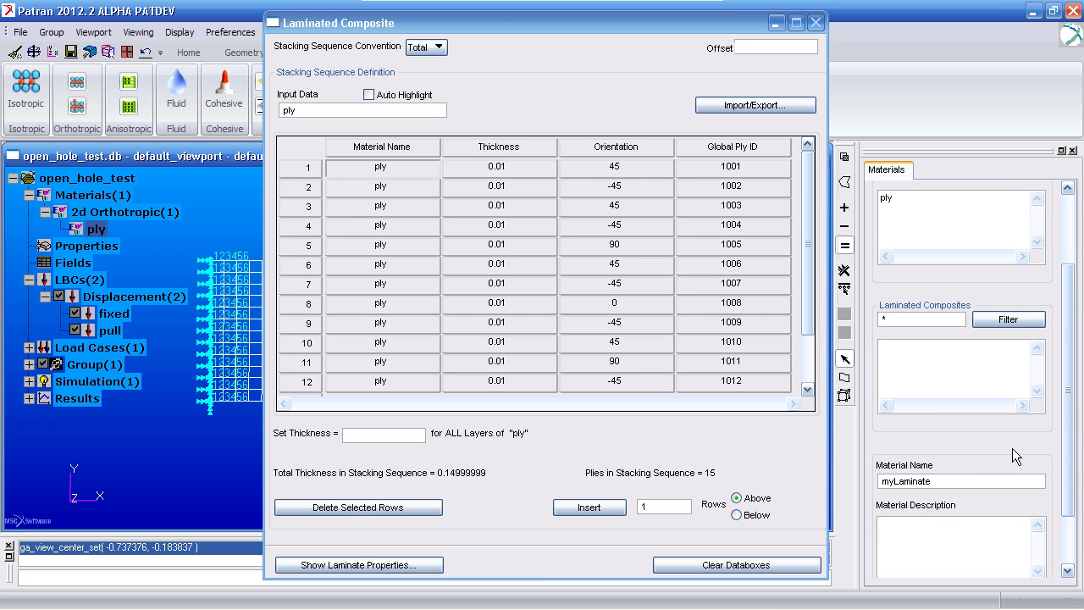
left_click_drag(1069, 425, 1069, 471)
left_click(915, 538)
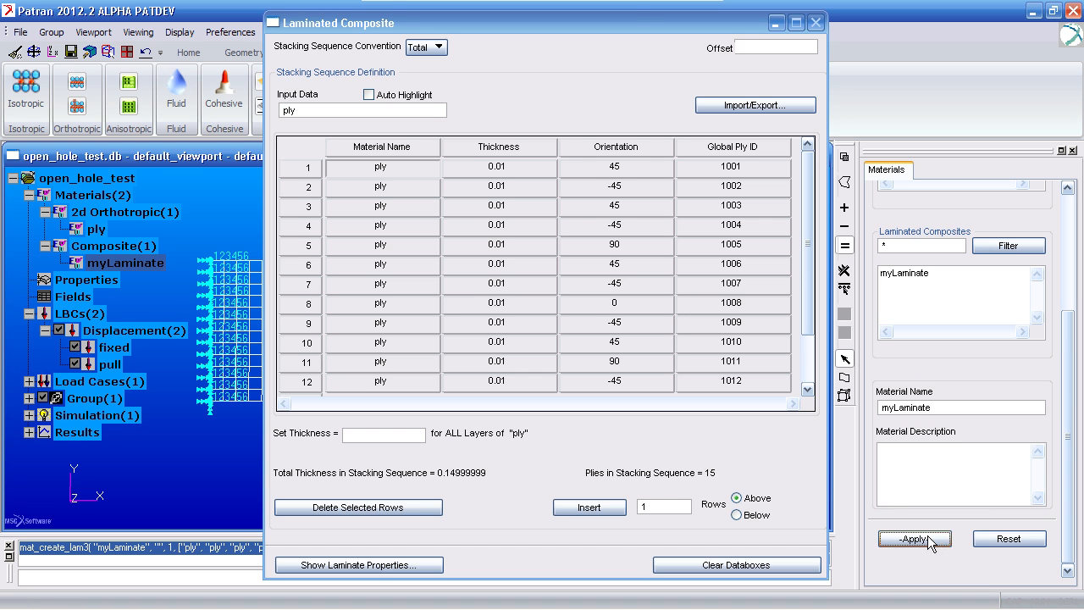
- Start a 2D shell property set named shell and set its option to Laminate
left_click_drag(624, 22, 798, 138)
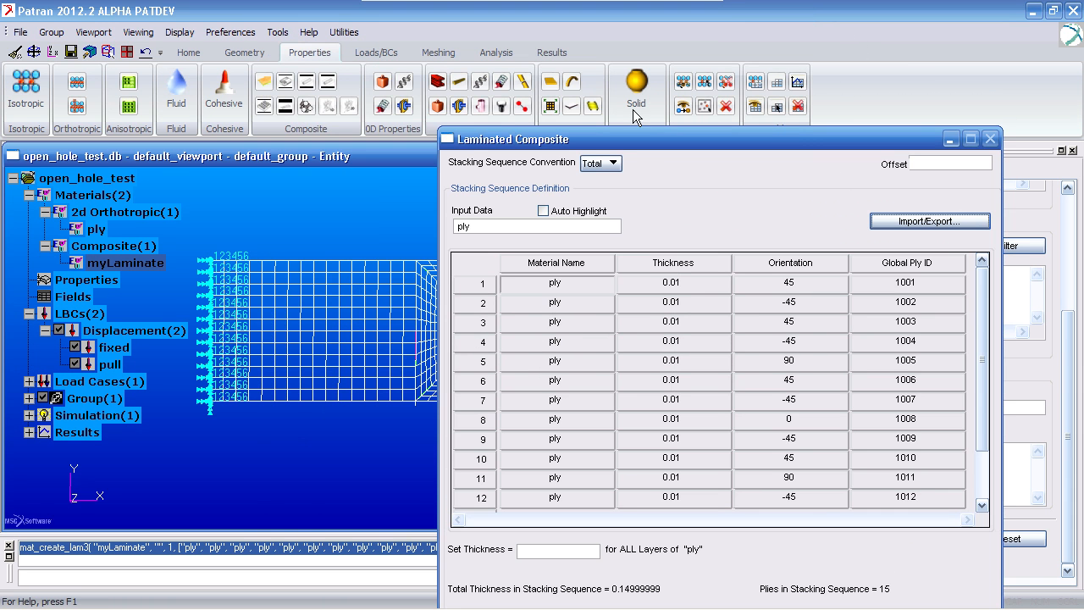
left_click(556, 85)
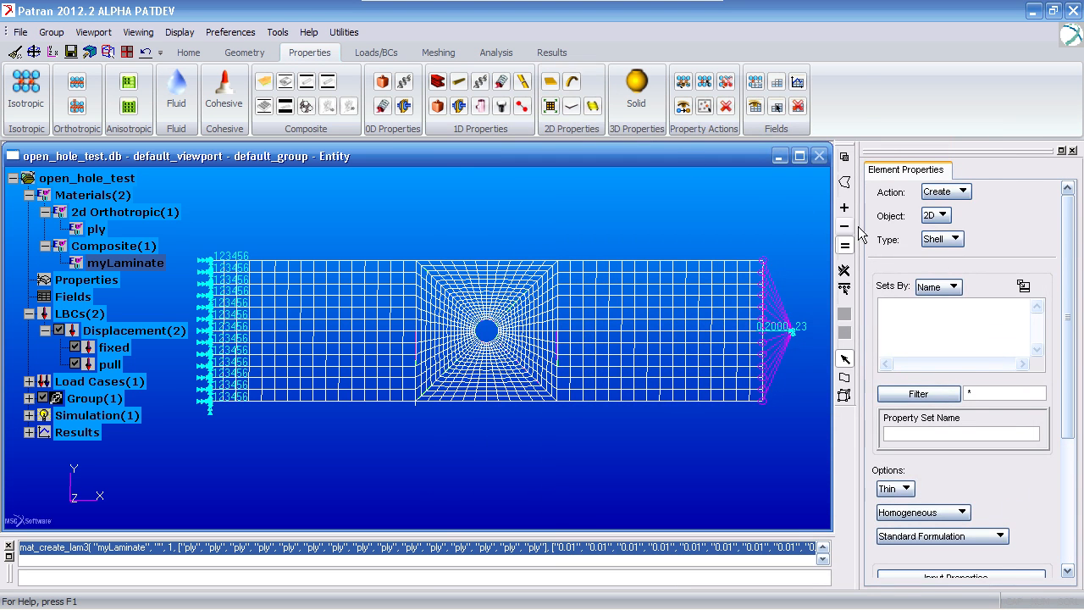
left_click(923, 431)
type("shell")
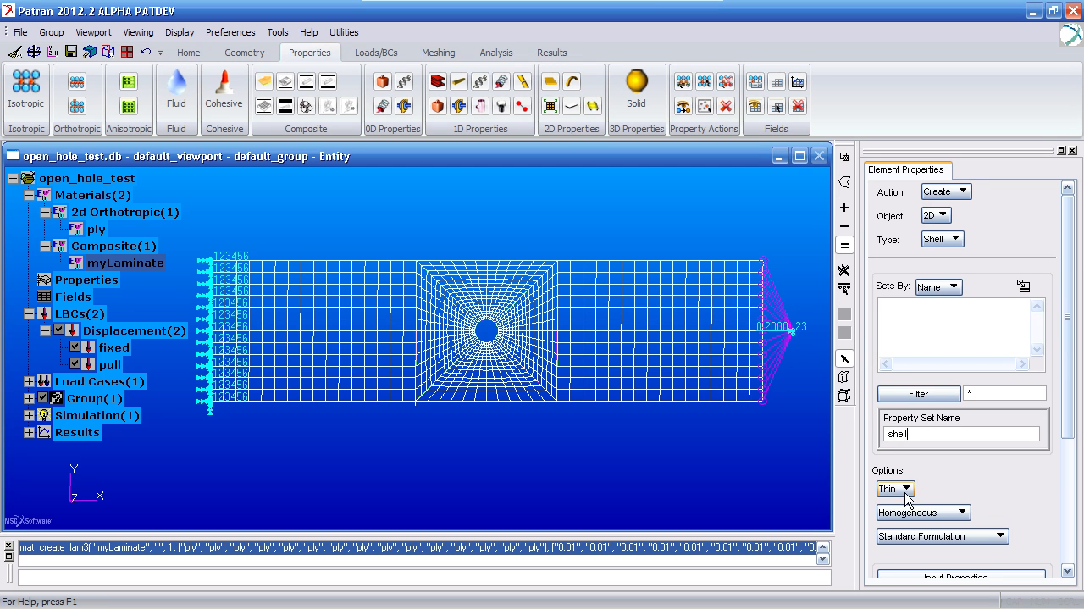
left_click(921, 512)
left_click(906, 513)
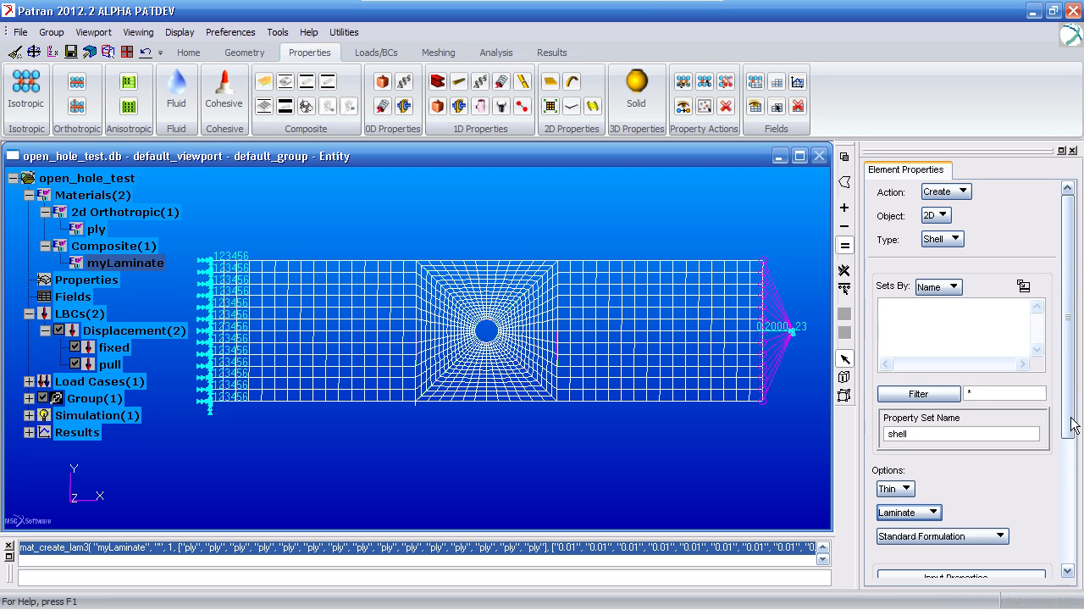
- Assign myLaminate as the shell property's material and set the material orientation to Coord 0
scroll(1070, 515, "down", 5)
left_click(994, 423)
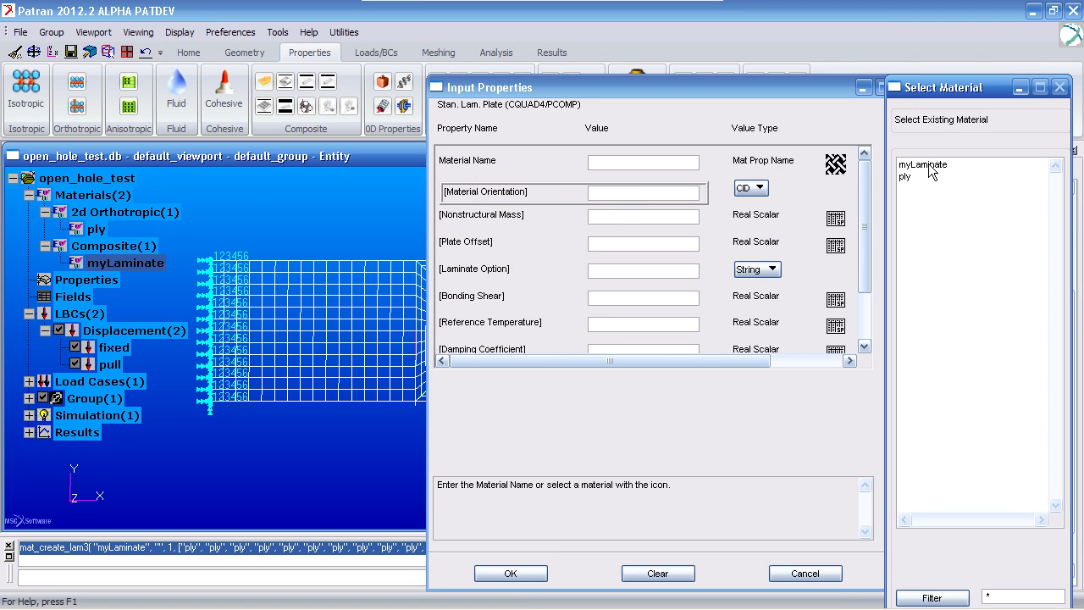
left_click(929, 166)
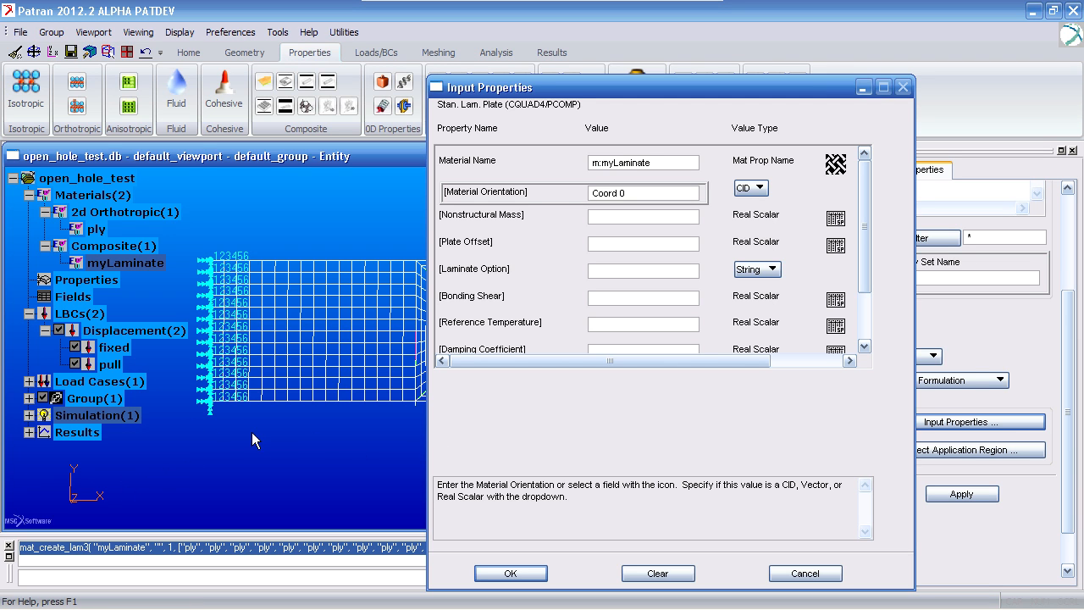
left_click(511, 574)
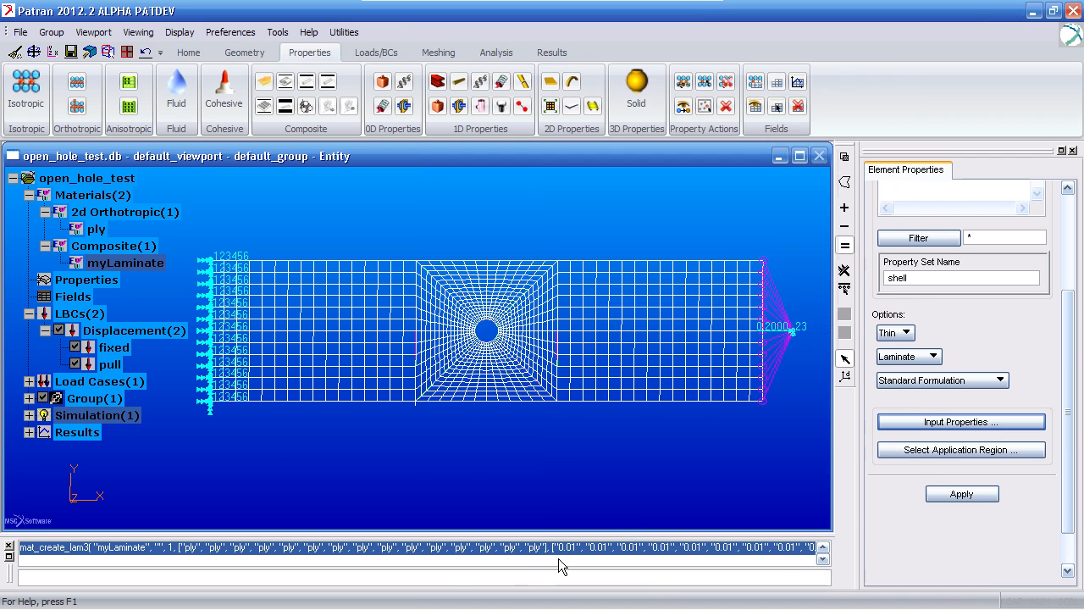
- Add surfaces 1:5:2 and 6:10 as the application region and create the shell property set
left_click(924, 452)
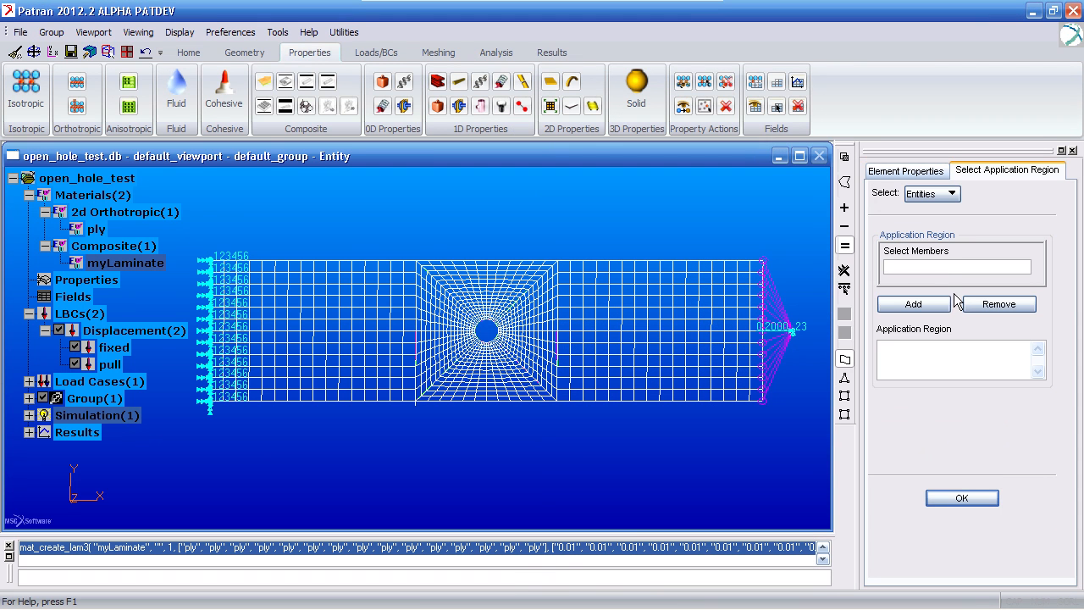
left_click(844, 289)
left_click(895, 306)
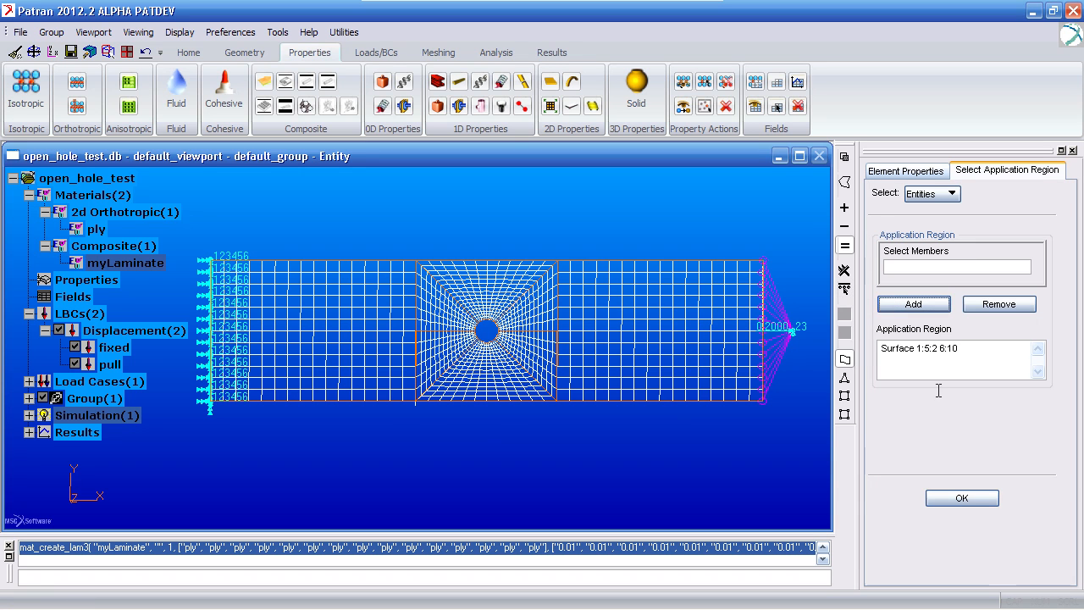
left_click(962, 498)
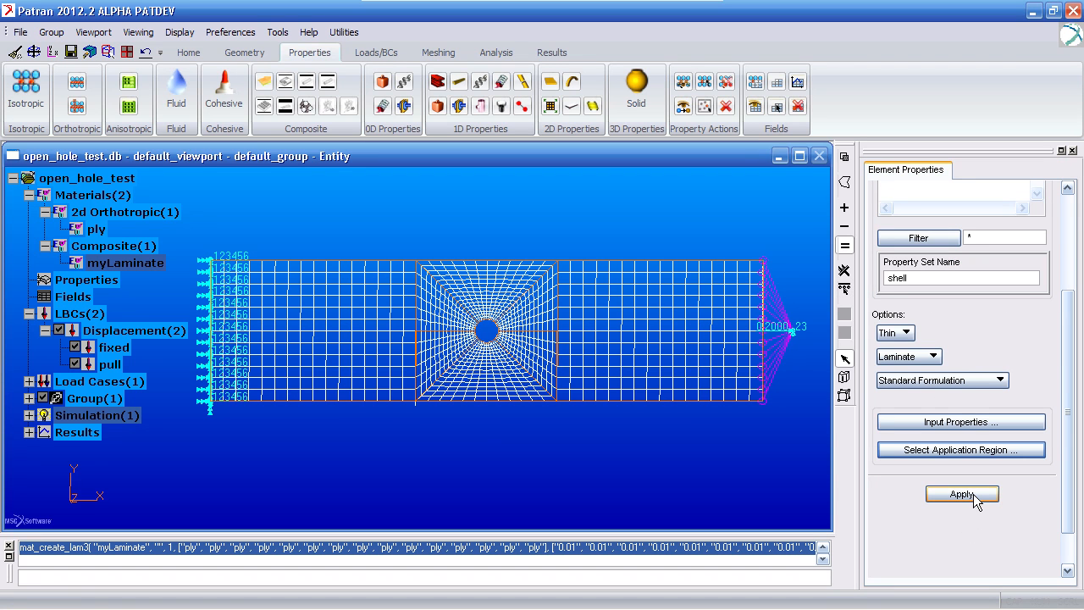
left_click(974, 496)
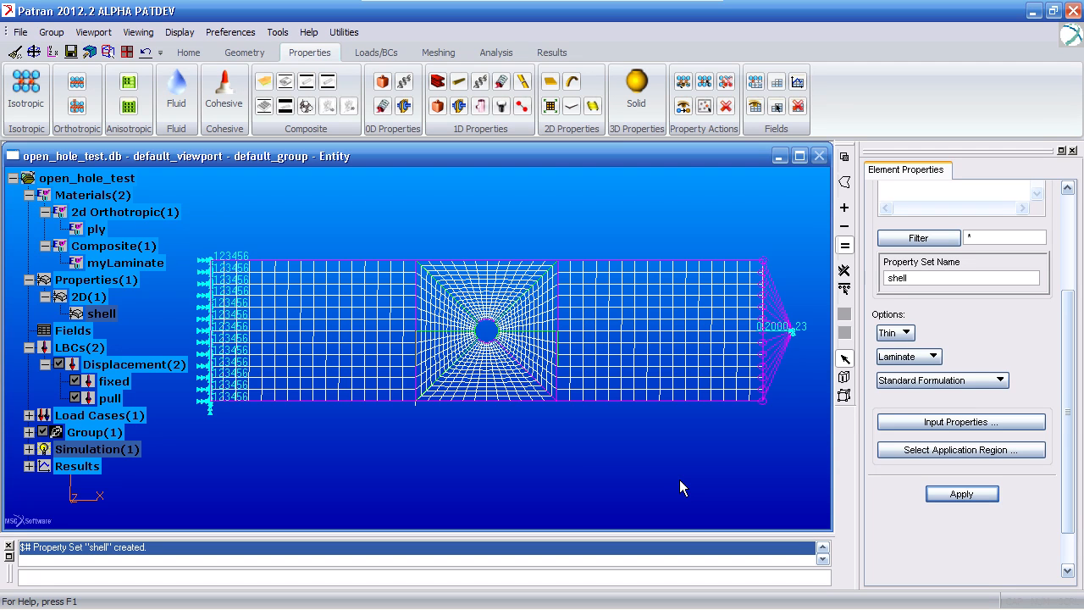
- Hide the displacement boundary condition markers and the model tree in the viewport
left_click(59, 364)
left_click(188, 52)
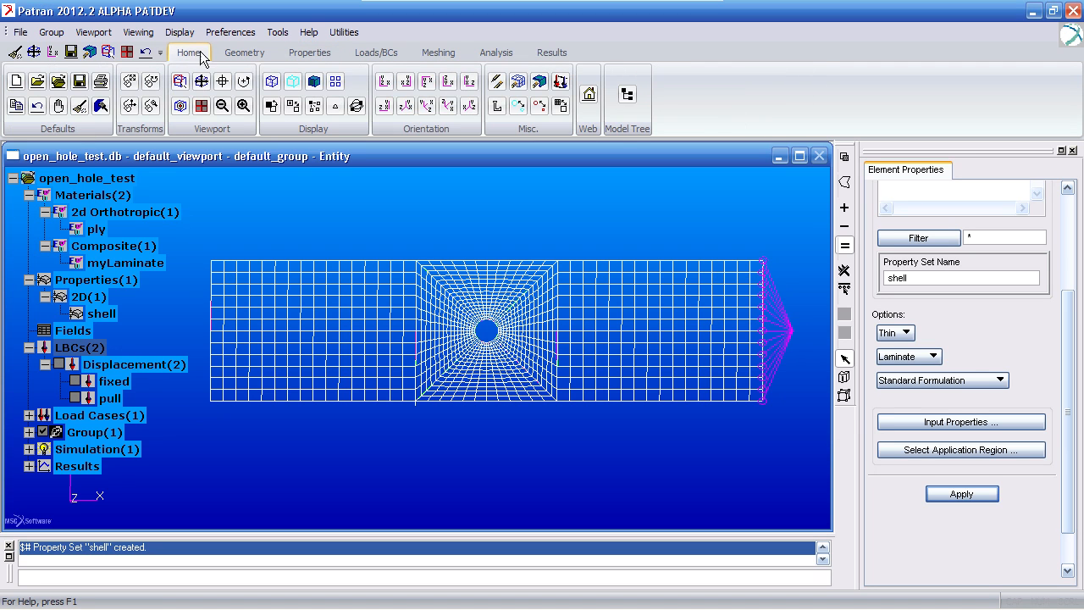
left_click(629, 96)
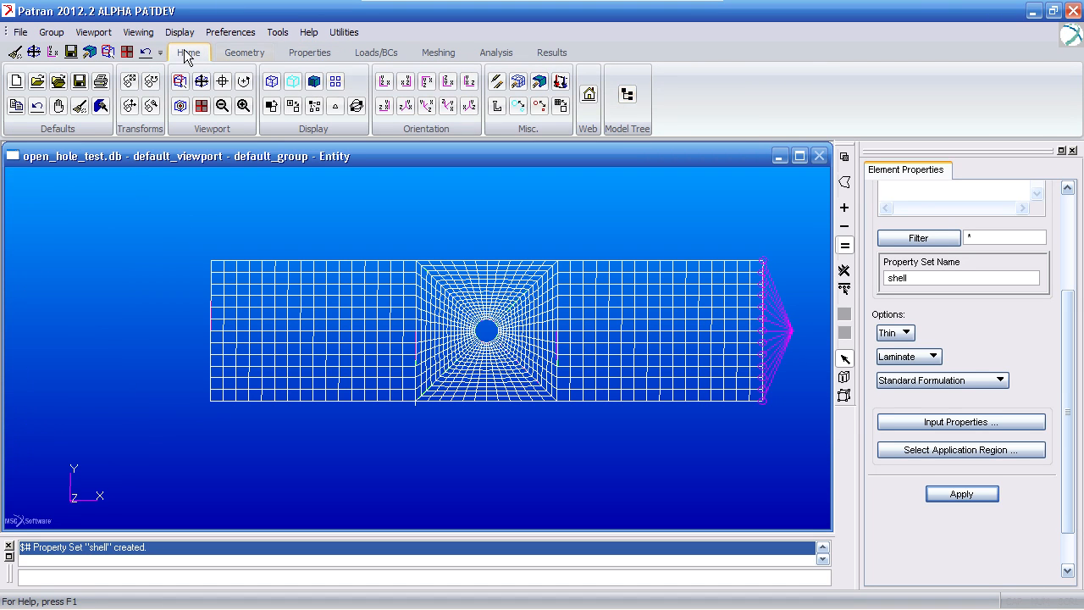
- Show the material orientation of default_group as a vector plot
scroll(1079, 330, "up", 5)
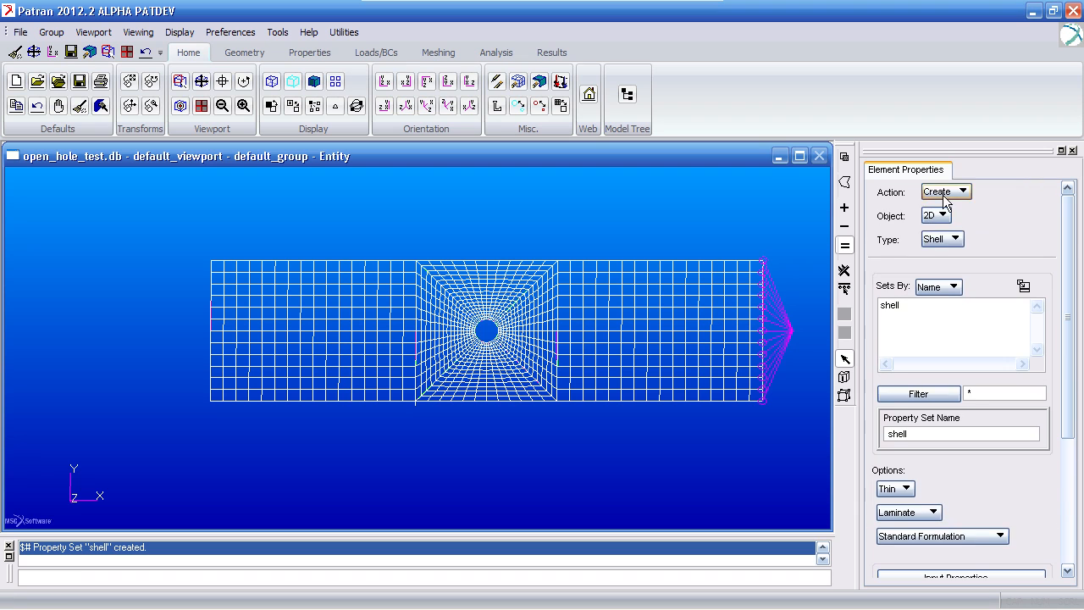
left_click(938, 192)
left_click(948, 206)
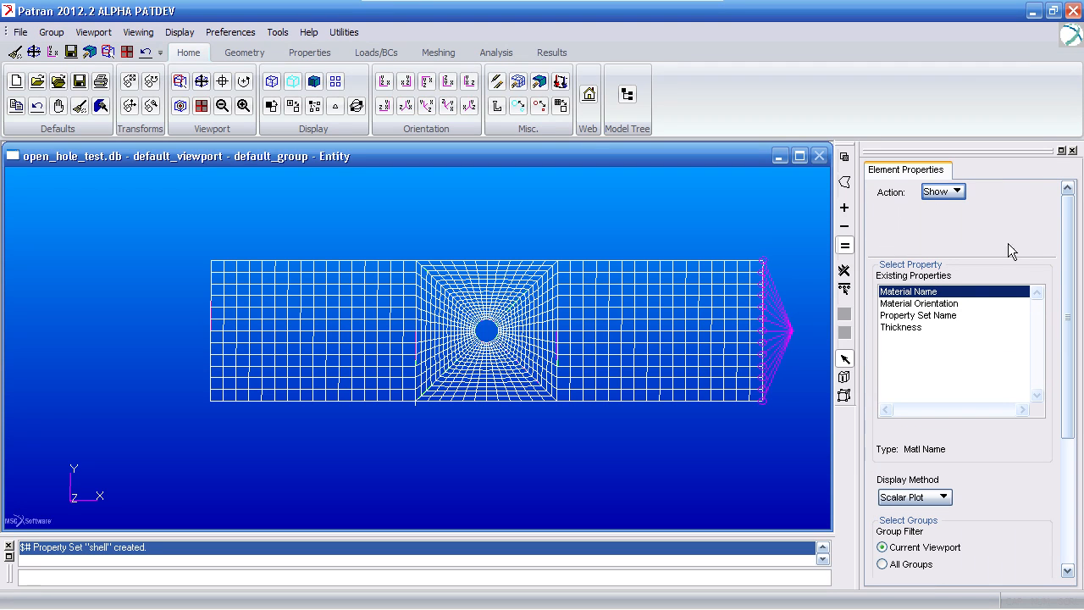
left_click(947, 303)
mouse_move(1064, 326)
left_mouse_down()
mouse_move(1050, 434)
mouse_move(983, 556)
left_mouse_up()
left_click(974, 556)
- Inspect the orientation vectors on the mesh beside the hole and clear the plot from the viewport
left_click_drag(357, 201, 509, 324)
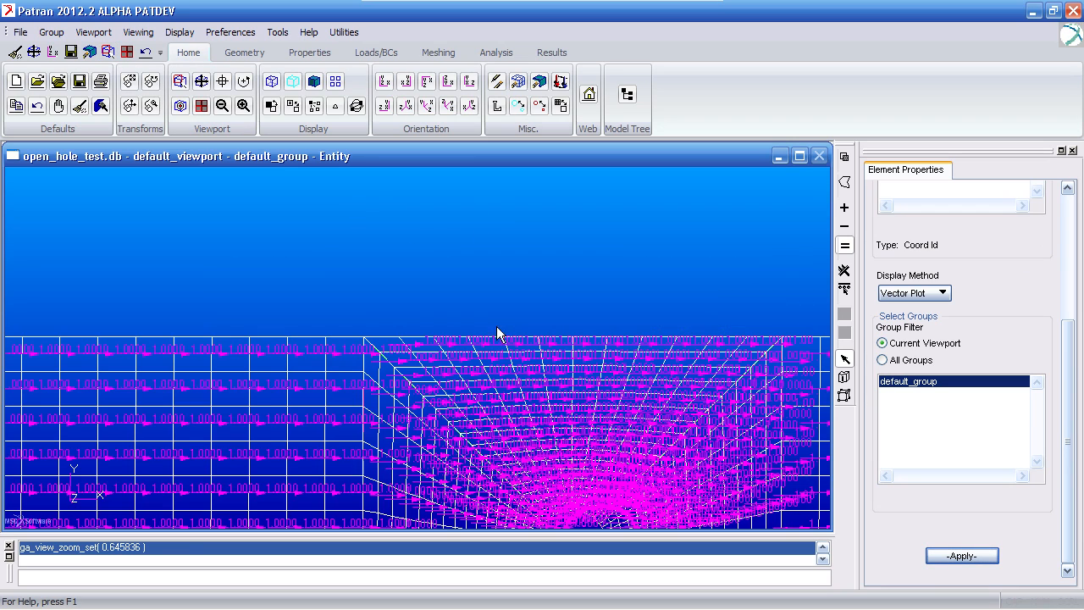
middle_click_drag(429, 354, 452, 334, "ctrl")
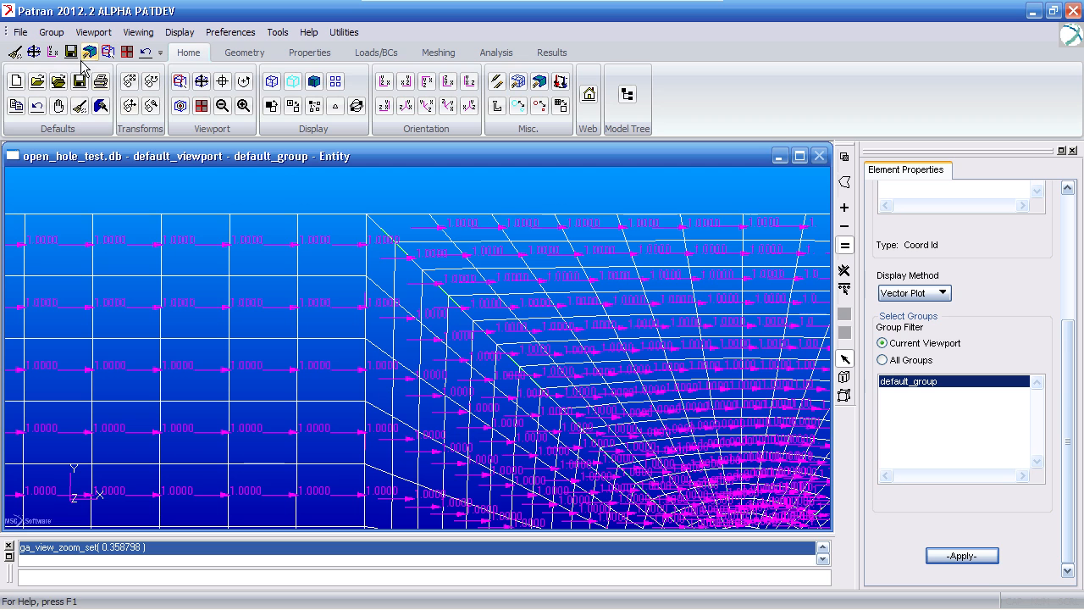
left_click(15, 52)
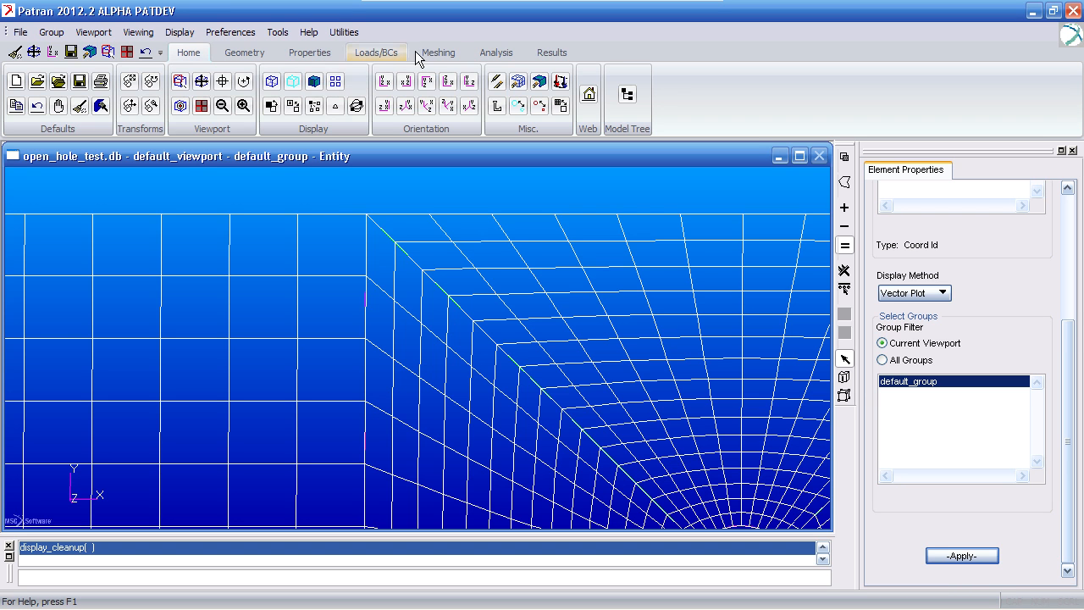
- Review the analysis job's IMPLICIT NONLINEAR solution type and accept its solution parameters with Assumed Strain, Shell Shear Correction and SOL 400 Run enabled
left_click(495, 55)
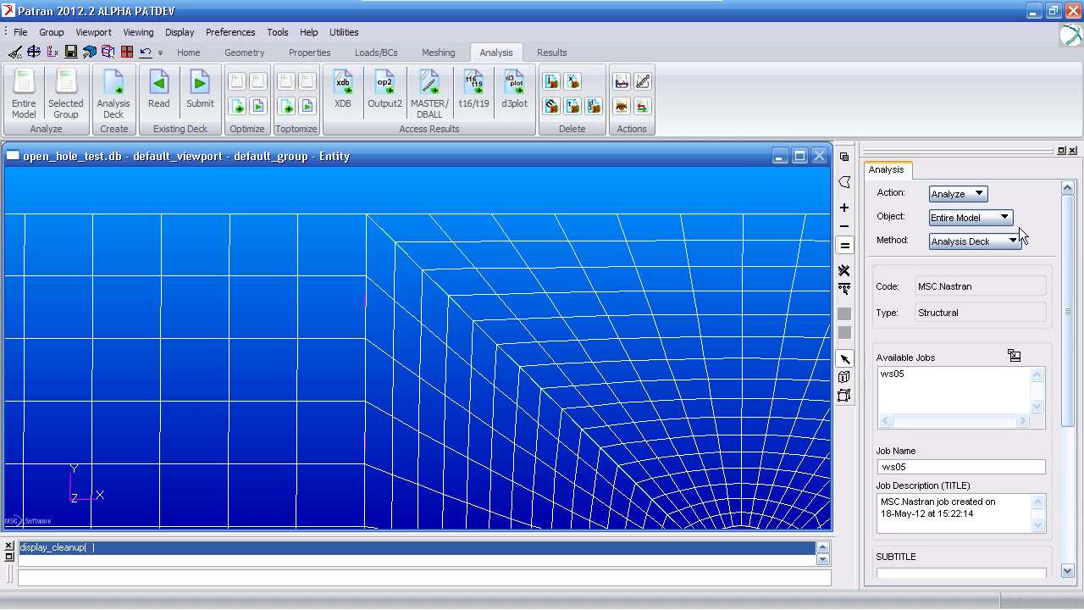
left_click_drag(1069, 241, 1064, 400)
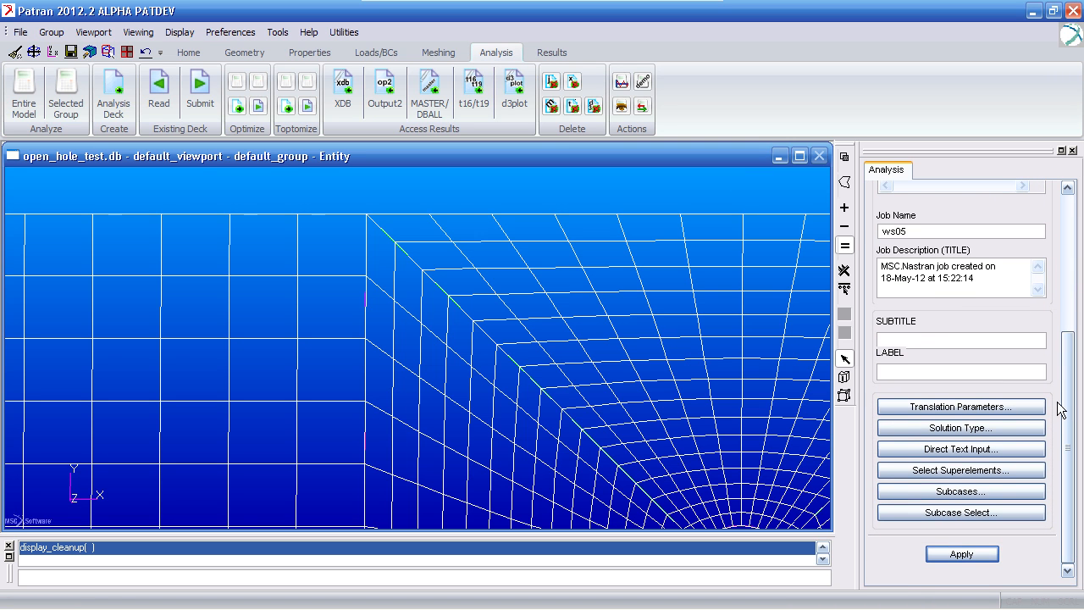
left_click(1018, 426)
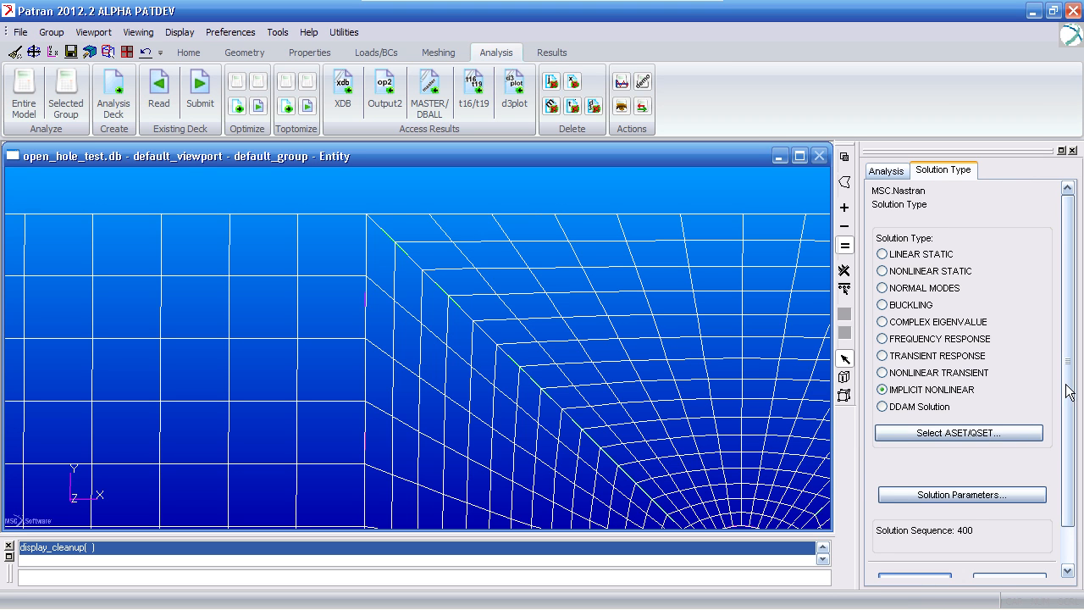
scroll(1020, 415, "down", 2)
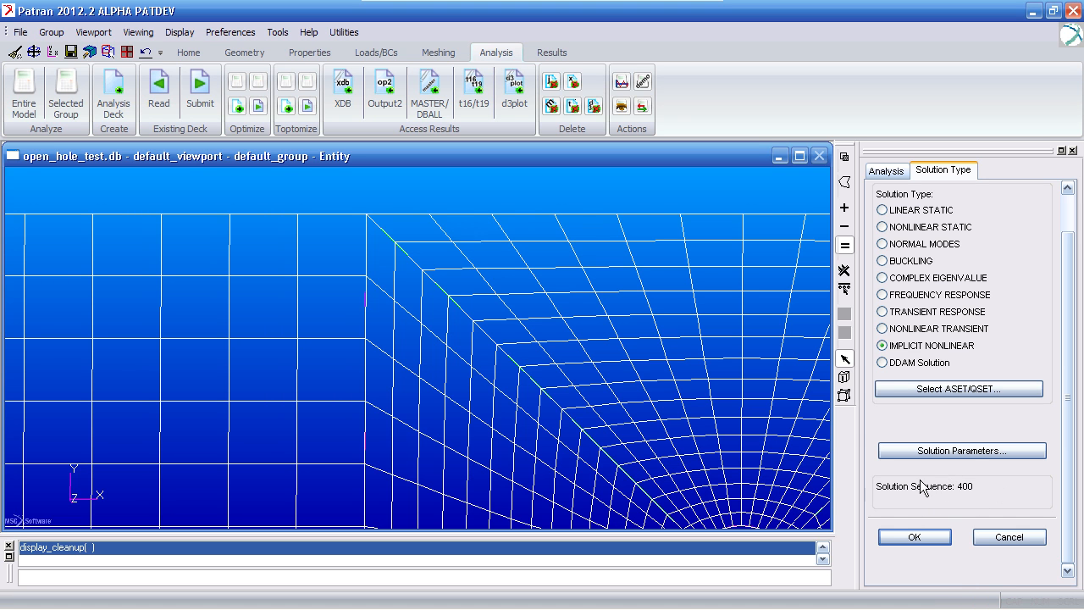
left_click(965, 451)
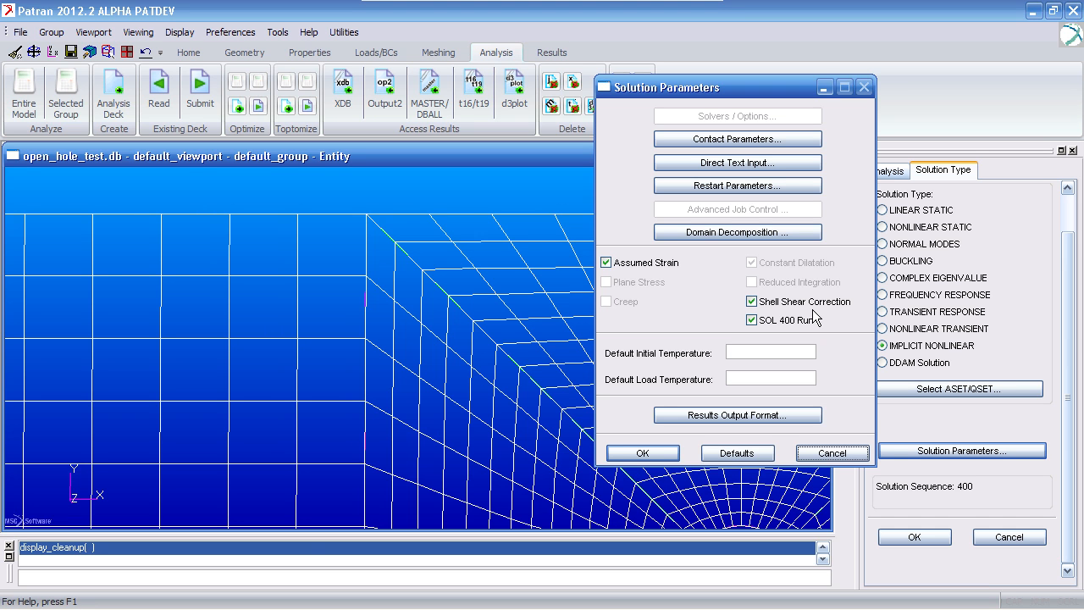
left_click(668, 458)
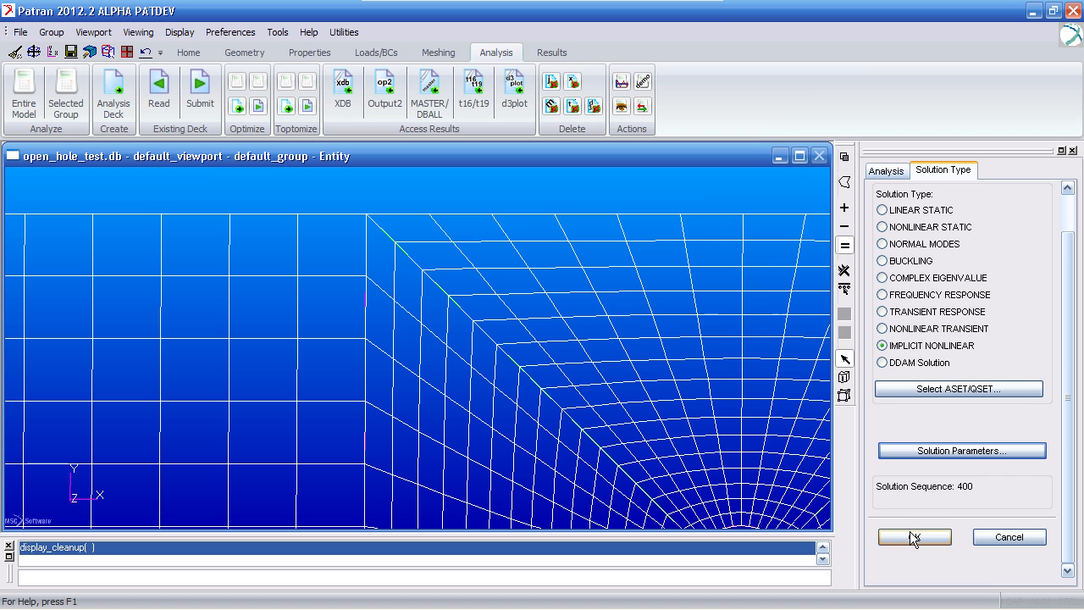
left_click(914, 538)
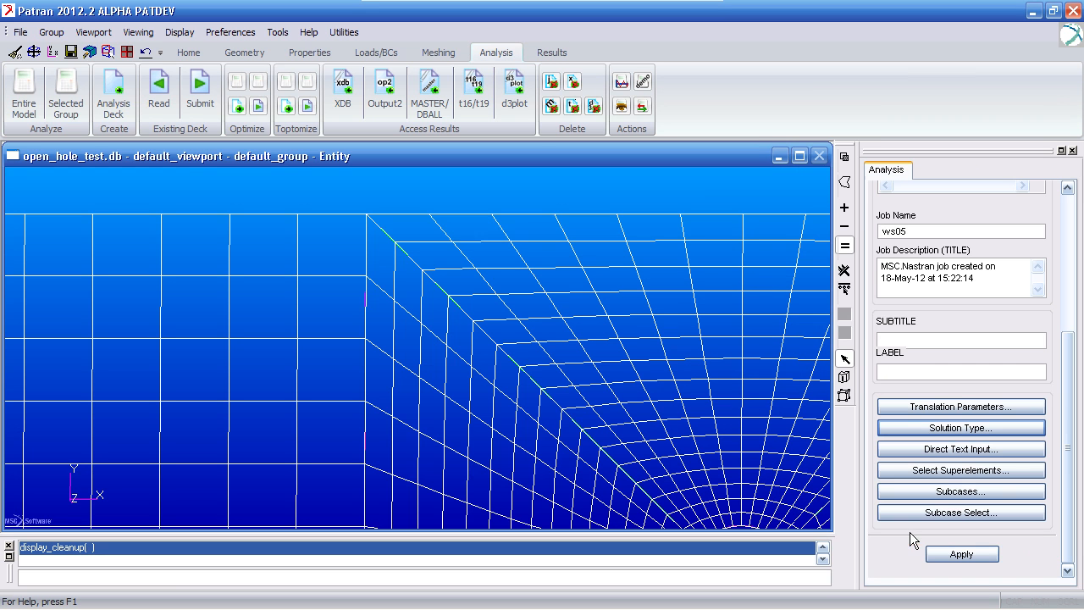
- Open the load increment parameters of the Default static subcase
left_click(954, 497)
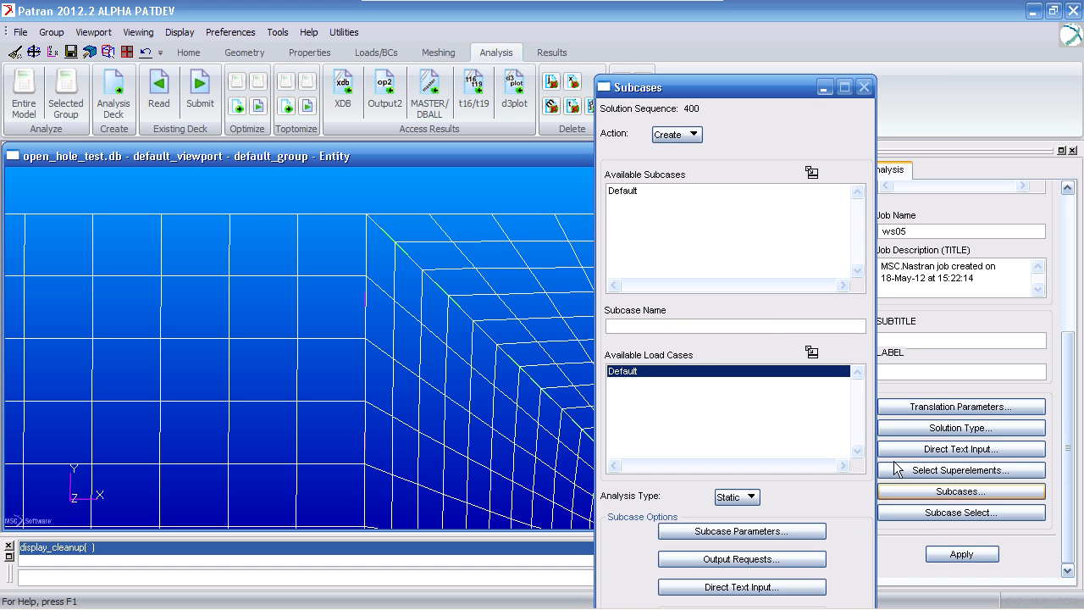
left_click(645, 189)
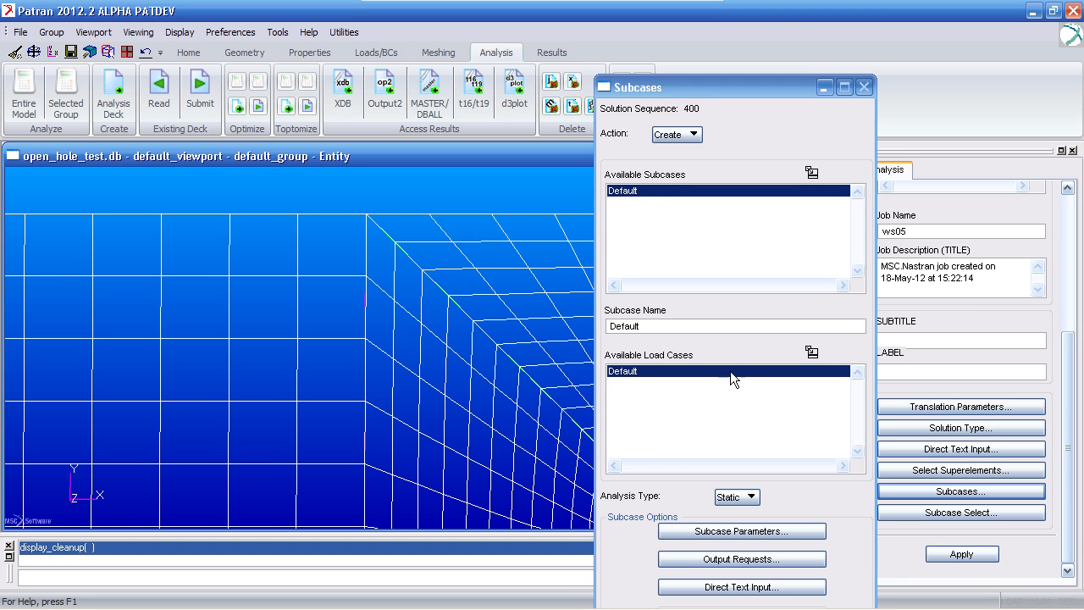
left_click(742, 531)
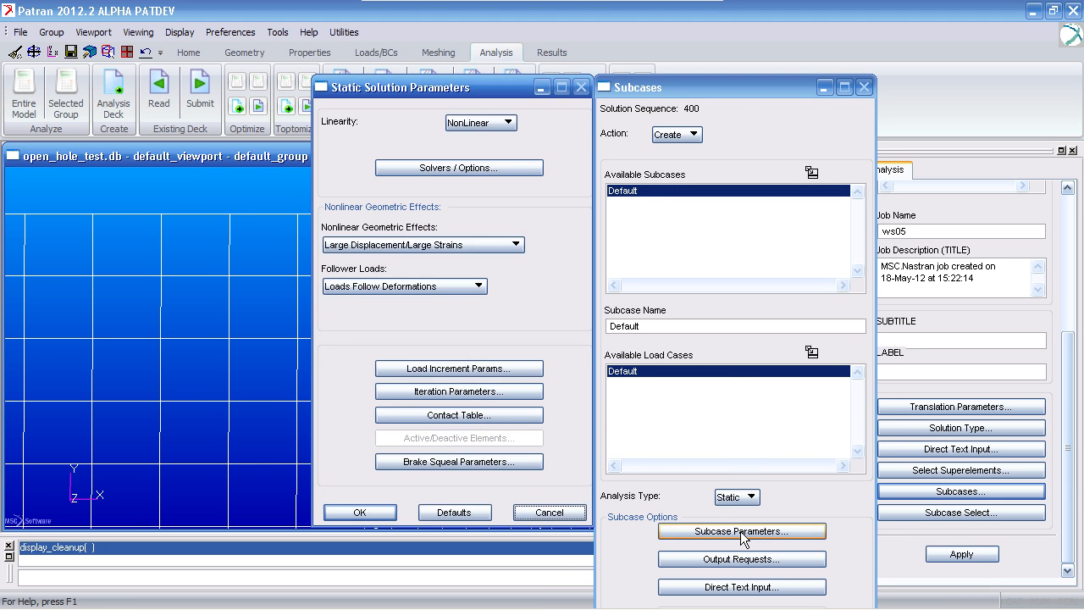
left_click(505, 371)
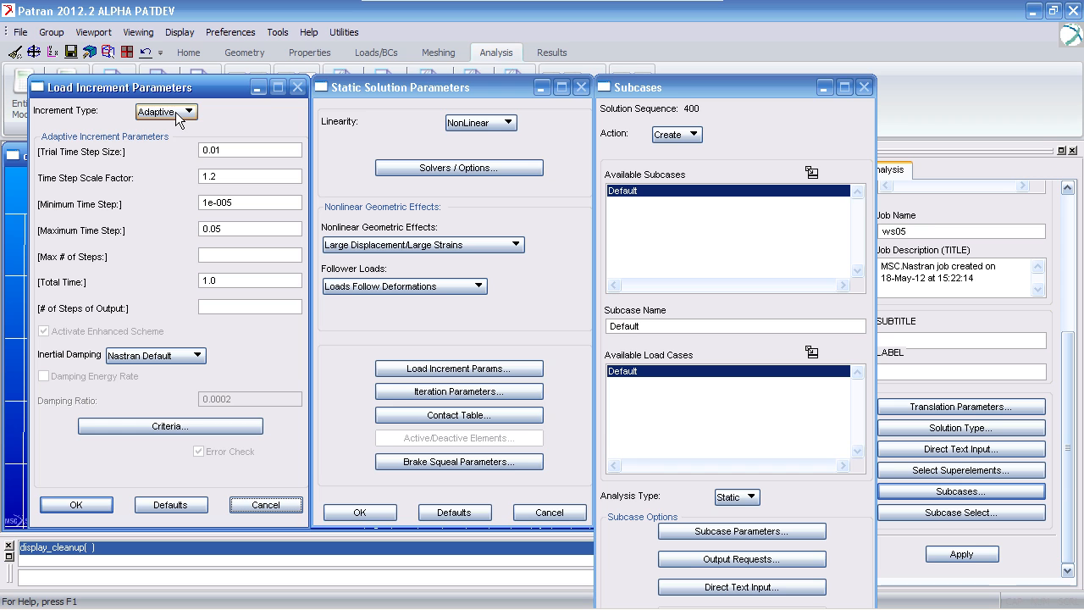
- Compare the Fixed and Adaptive load increment settings, return to Adaptive, and leave the subcase forms without saving
left_click(176, 112)
left_click(177, 124)
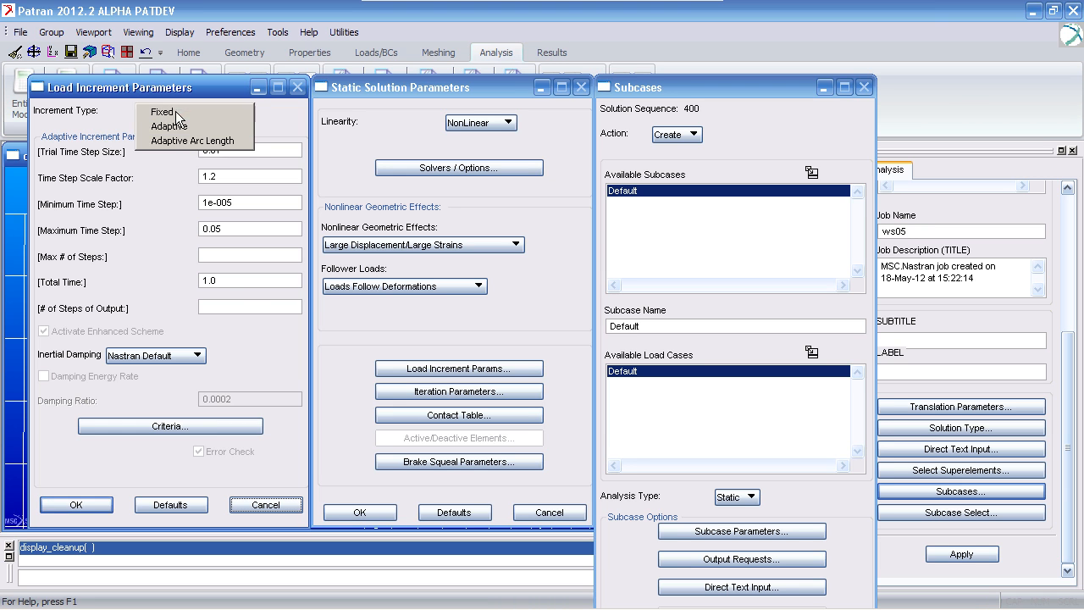
left_click(176, 113)
left_click(173, 115)
left_click(173, 114)
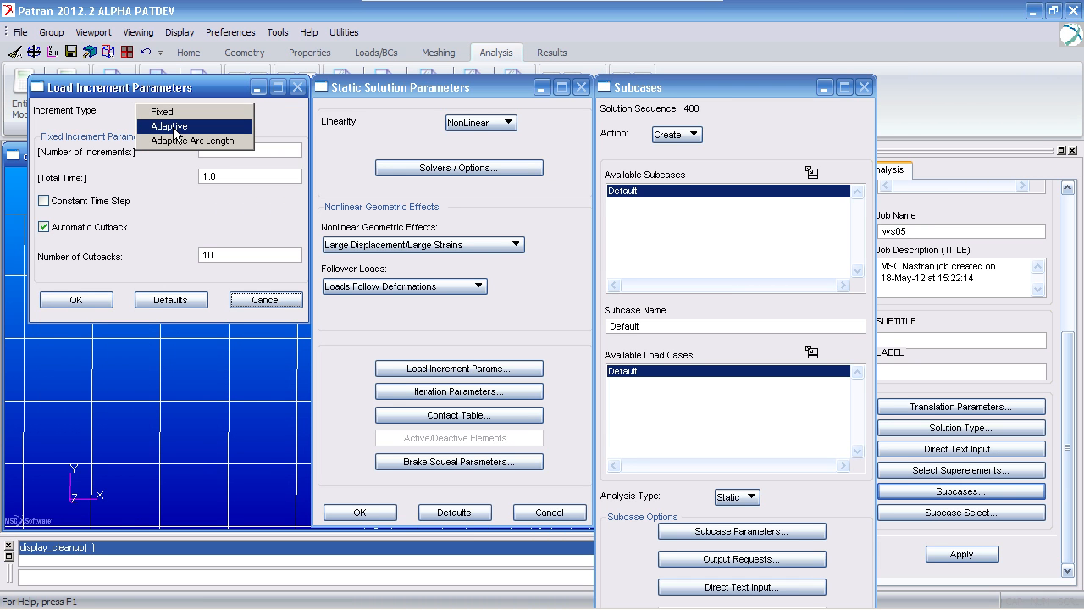
left_click(173, 127)
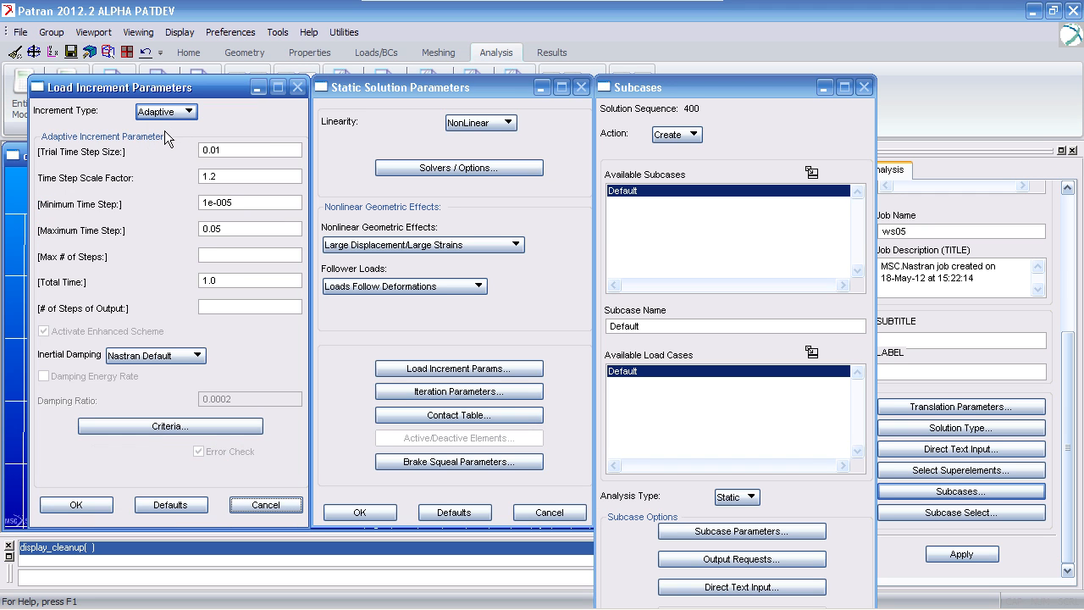
left_click(265, 505)
left_click(549, 512)
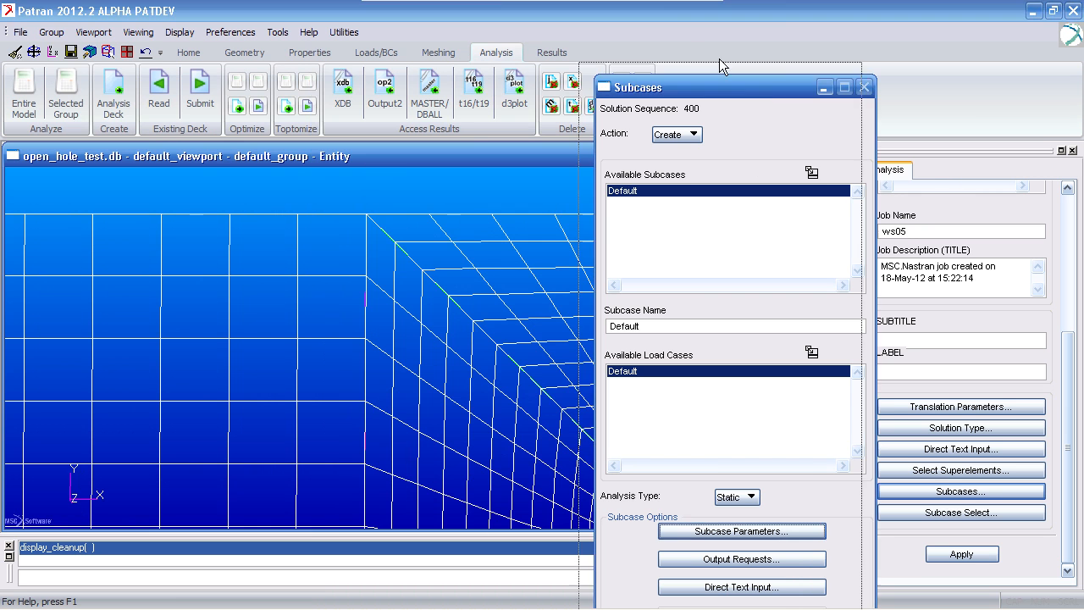
left_click_drag(755, 89, 659, 0)
left_click(727, 569)
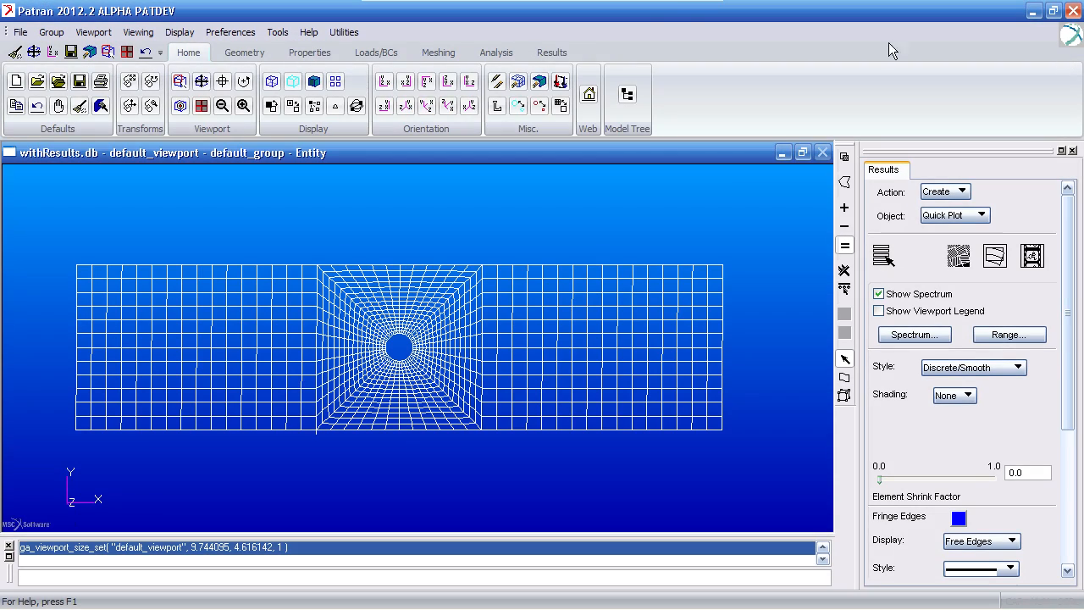
- Set up a fringe plot in the results model for the result case Default, A1:Time = 0.074416
left_click(552, 52)
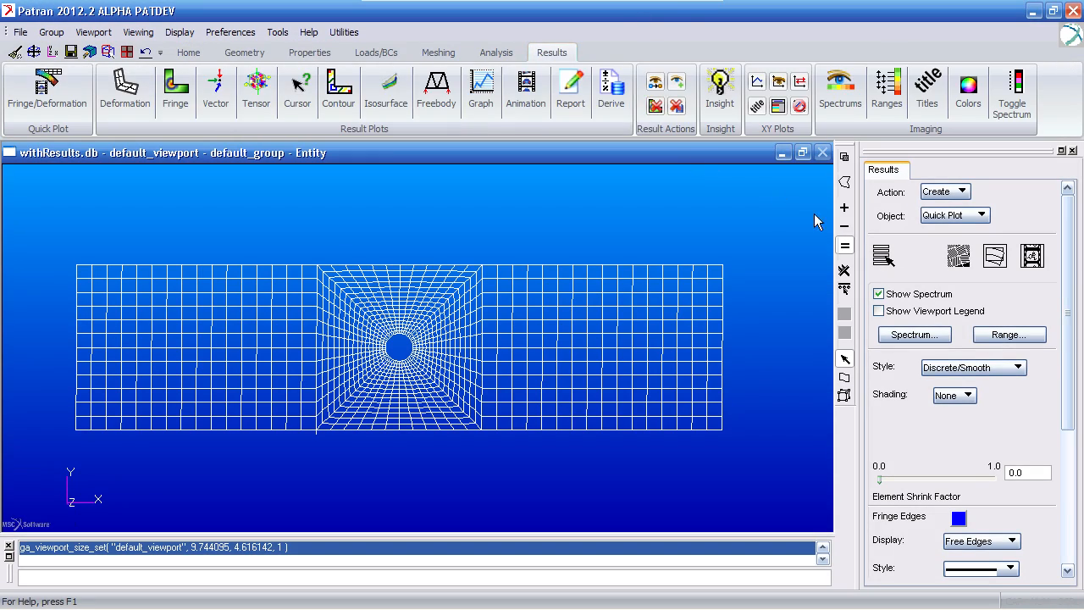
left_click(881, 256)
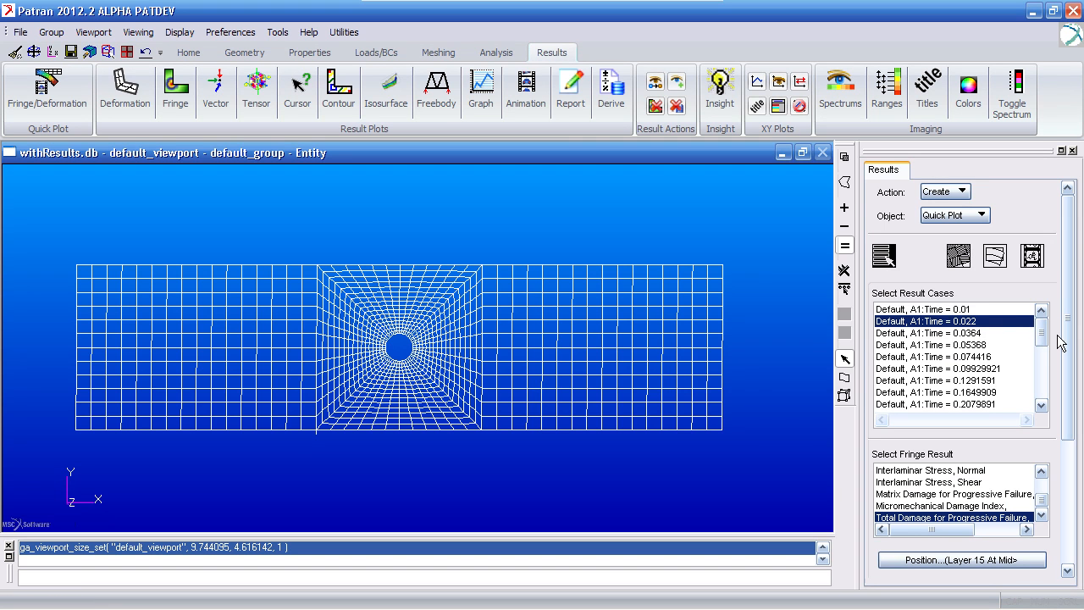
left_click_drag(1042, 333, 1042, 332)
left_click(976, 358)
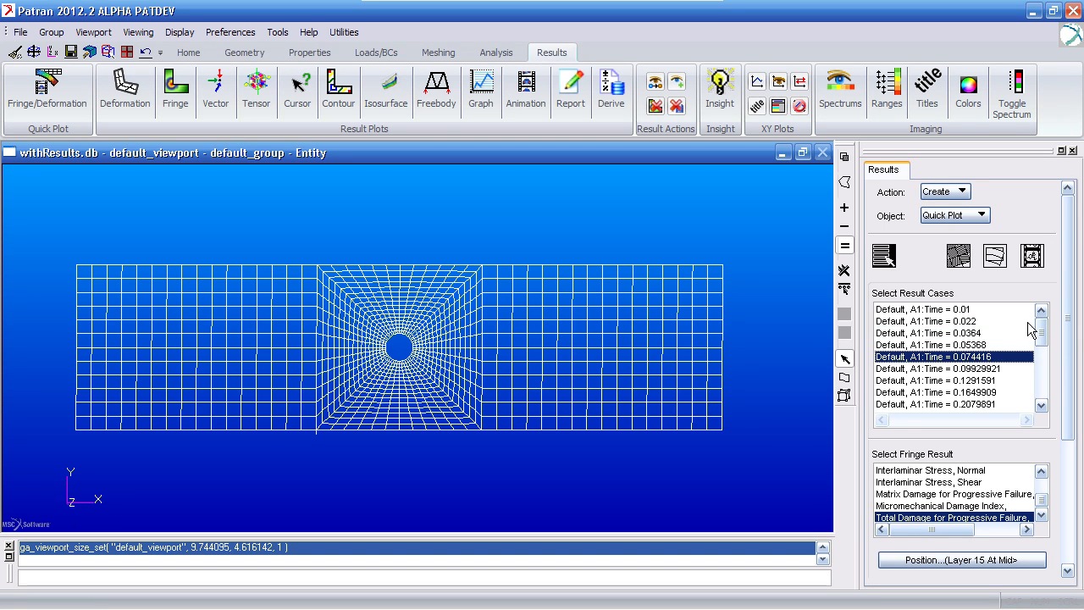
left_click(957, 215)
left_click(955, 245)
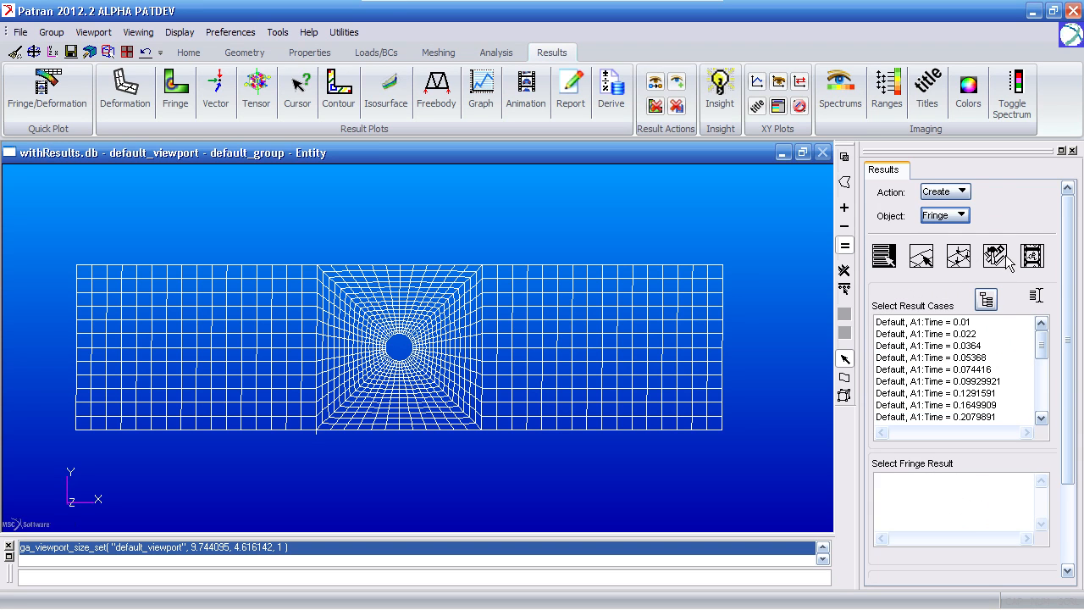
left_click(976, 369)
left_click_drag(1065, 371, 1065, 452)
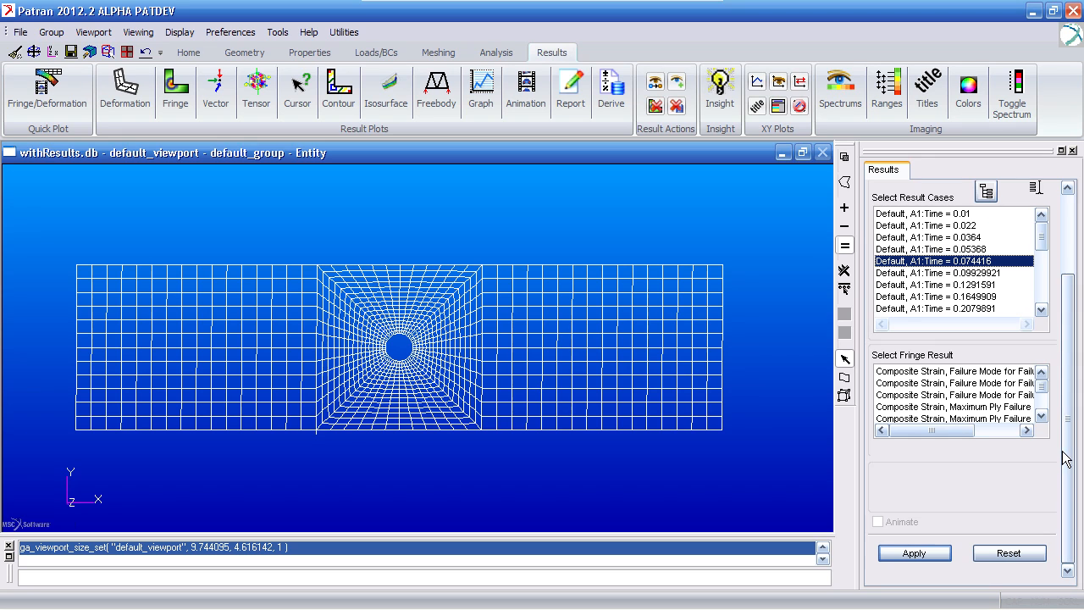
- Look through the fringe results for the composite strain and stress failure modes, maximum ply failures and minimum strength ratios of each failure theory
left_click(1042, 416)
left_click(1042, 416)
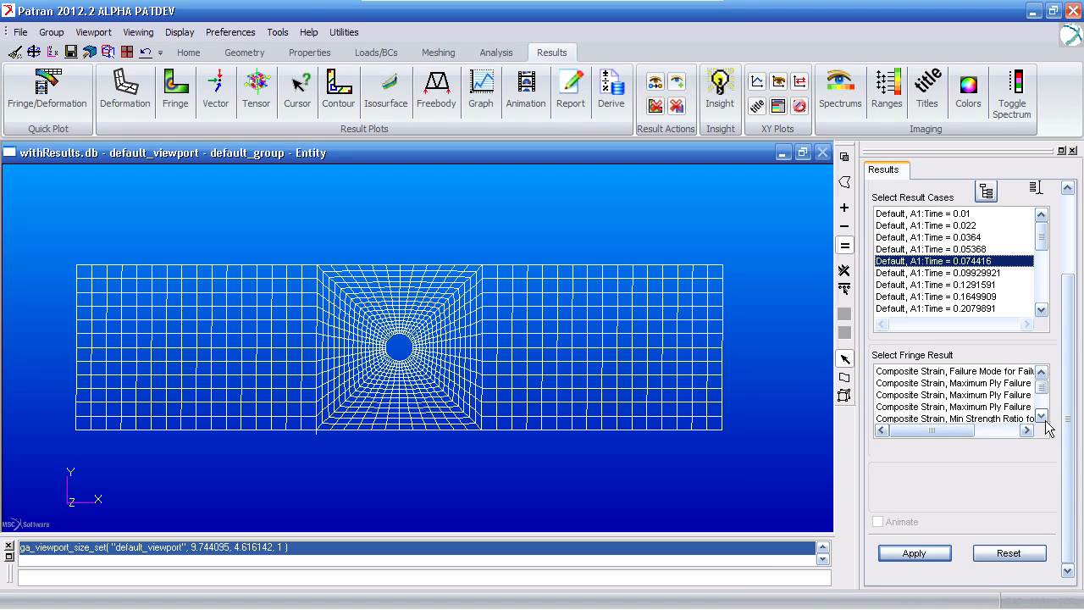
left_click(1044, 417)
left_click(1042, 416)
left_click(1043, 417)
left_click(1043, 416)
left_click(1043, 417)
left_click(1042, 416)
left_click(1042, 416)
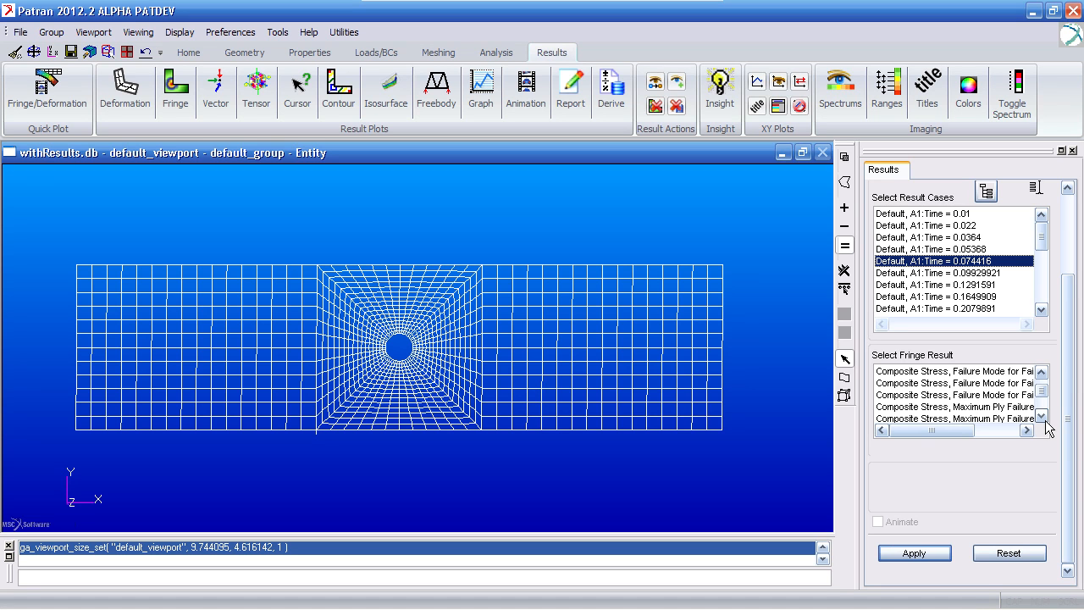
left_click(996, 434)
left_click(1002, 433)
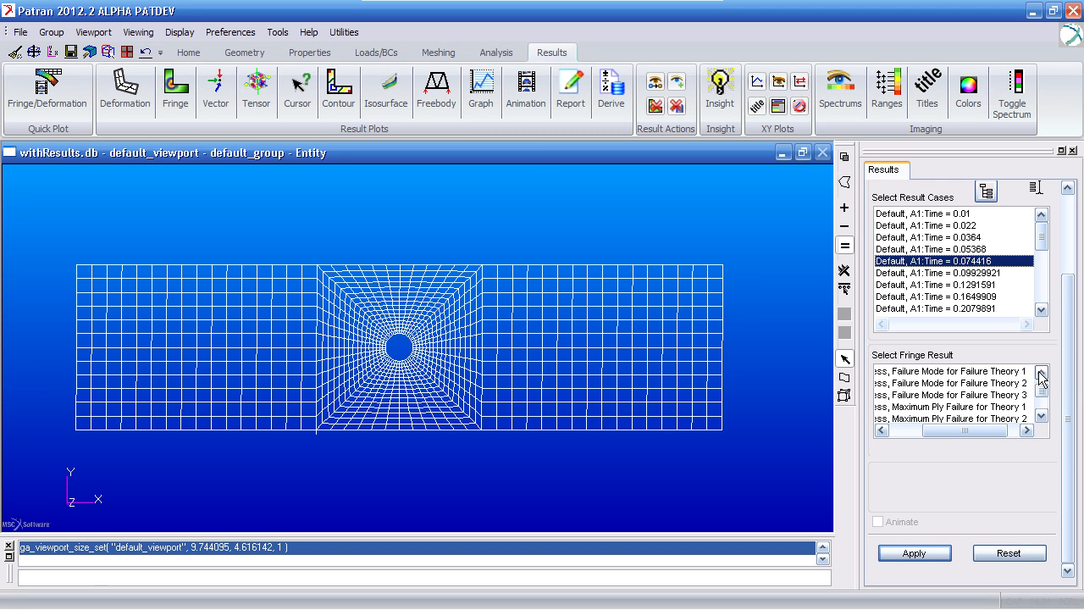
left_click(1042, 415)
left_click(1042, 415)
left_click(1041, 415)
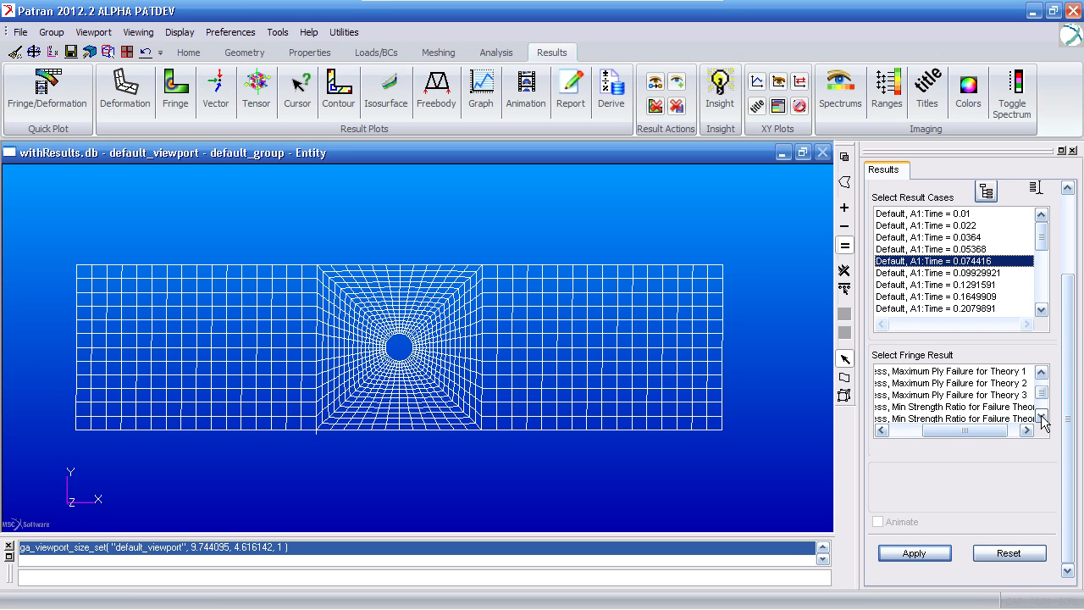
left_click(1042, 416)
left_click(1042, 416)
left_click(1041, 416)
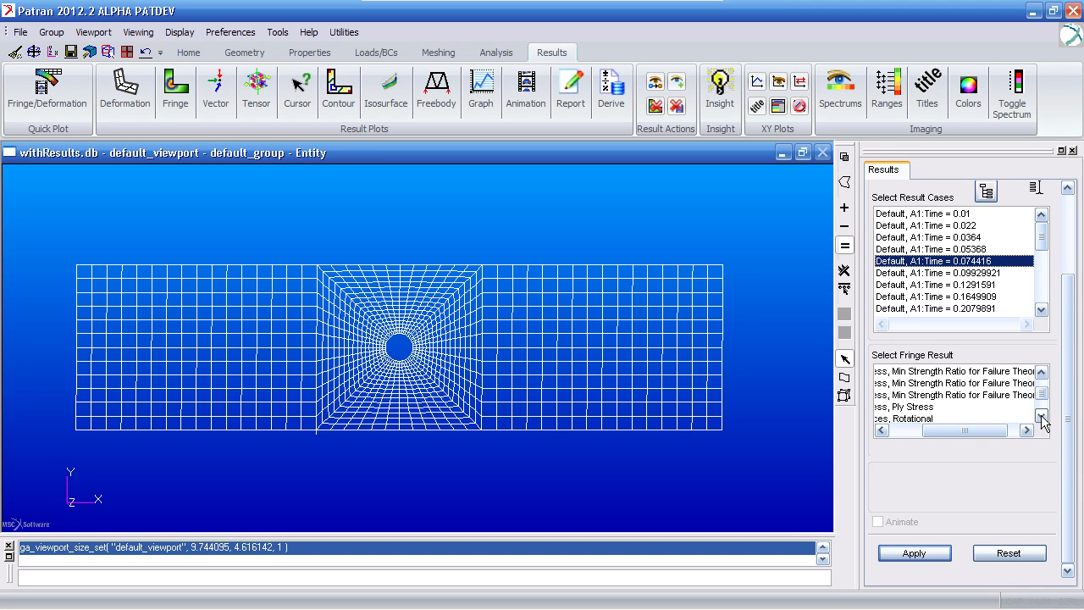
left_click(1042, 373)
left_click(1042, 373)
left_click(1042, 373)
left_click(1041, 372)
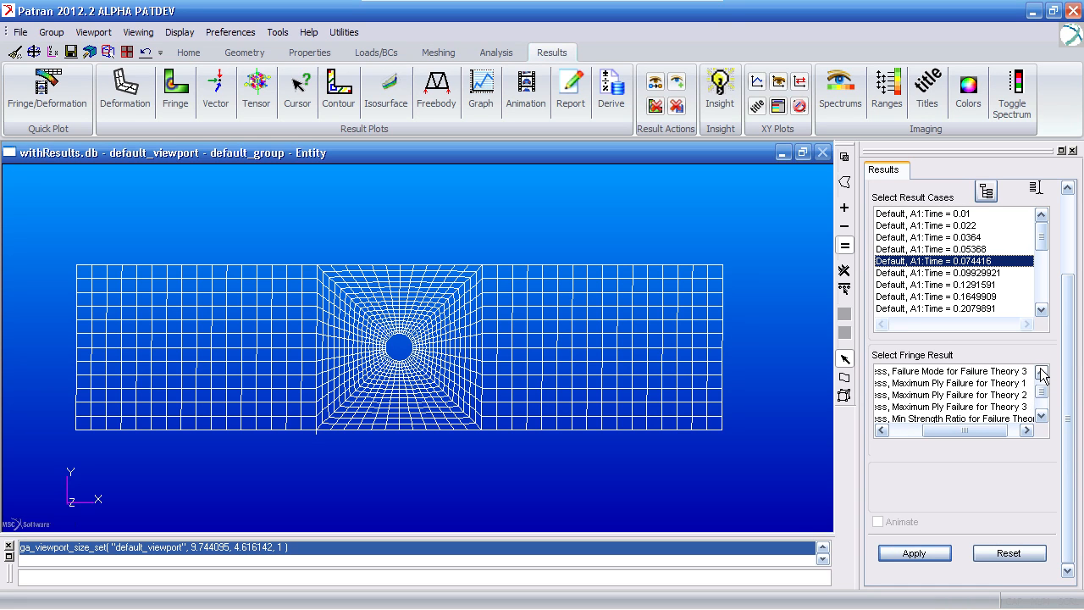
left_click(1041, 416)
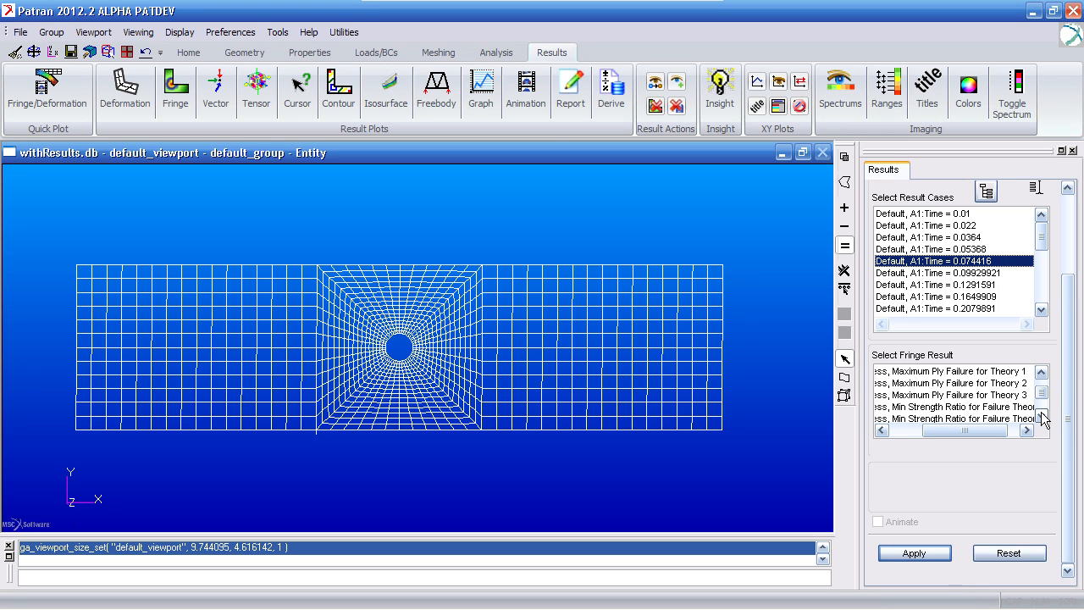
- Find the progressive failure fringe results and select total damage, matrix damage and fiber damage in turn
left_click_drag(981, 430, 947, 430)
scroll(1040, 398, "down", 4)
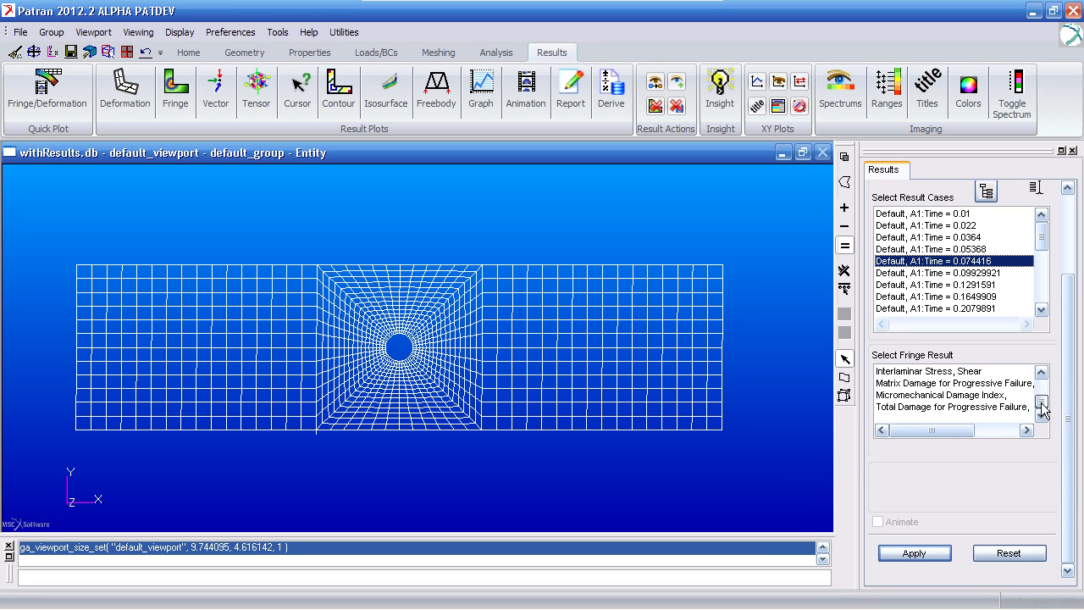
left_click(944, 408)
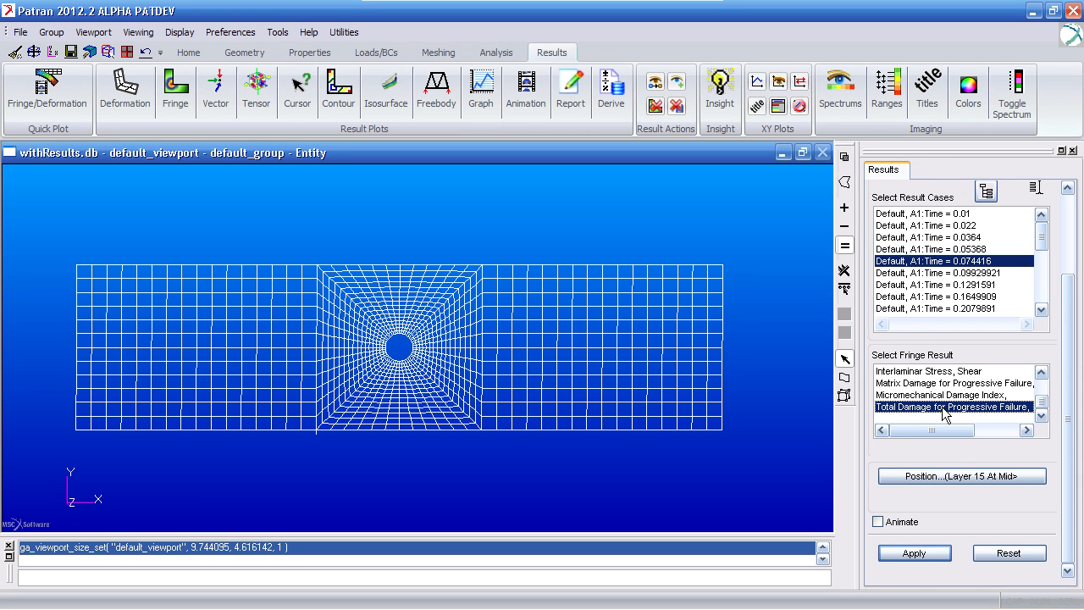
left_click(952, 386)
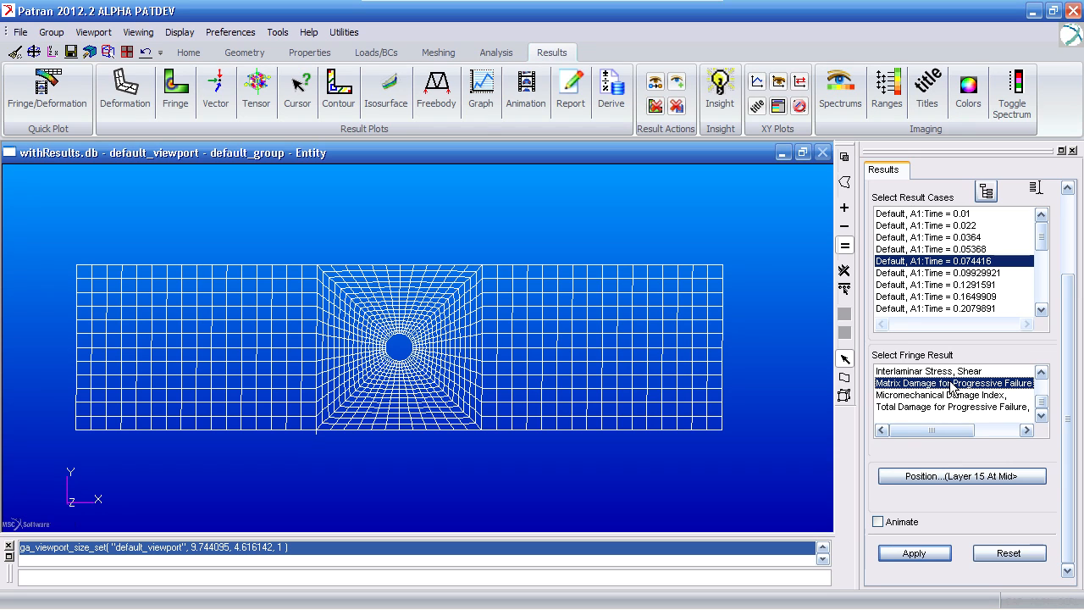
left_click(1044, 373)
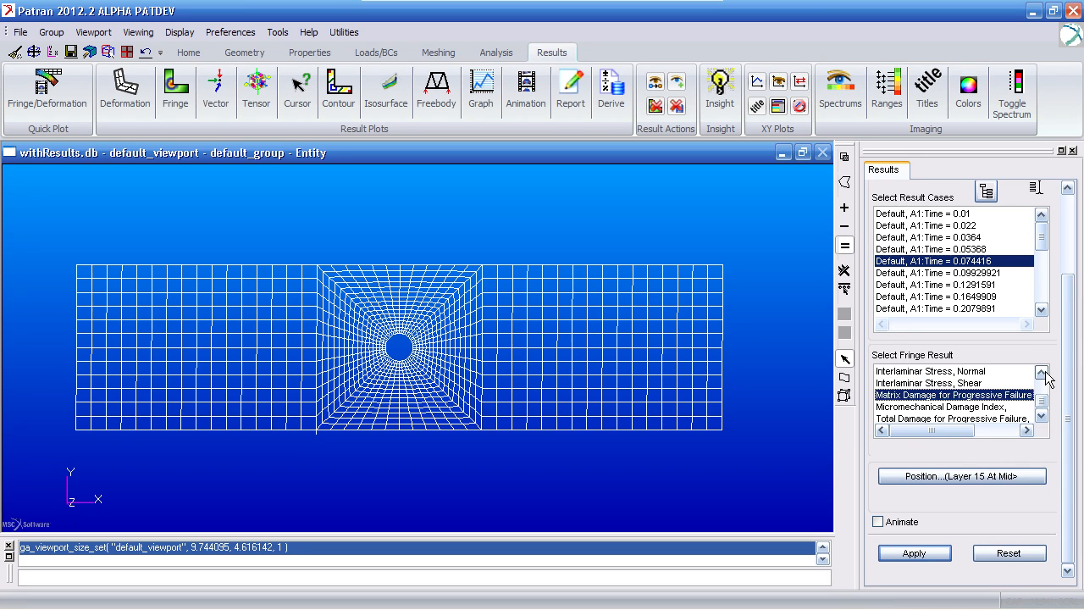
left_click(1044, 372)
left_click(984, 373)
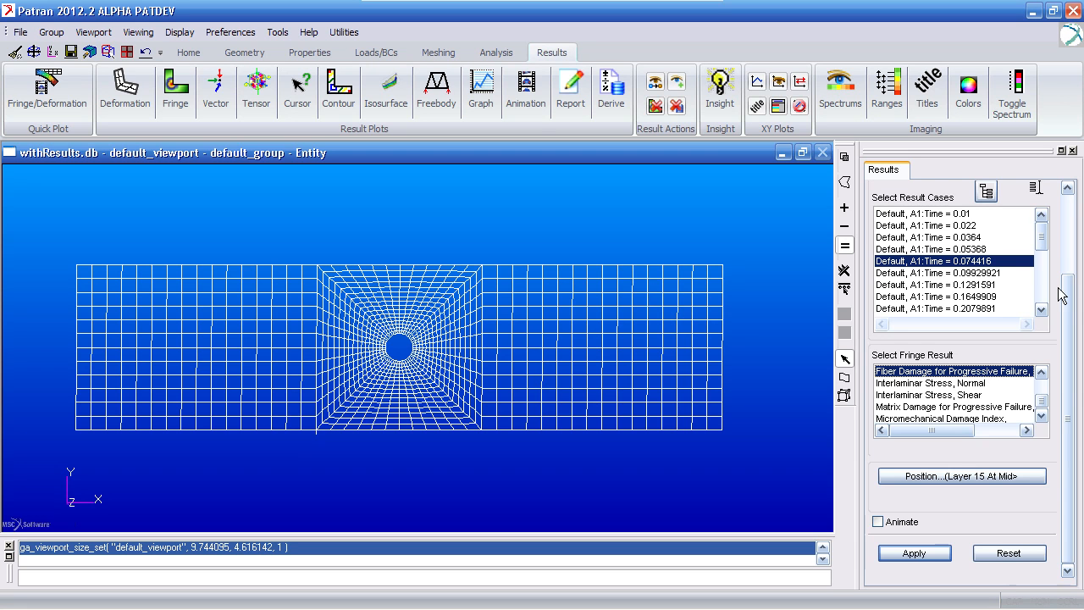
- Set up a deformation plot of Displacements, Translational for all result cases from Time = 0.01 to Time = 1
left_click_drag(1065, 305, 1069, 222)
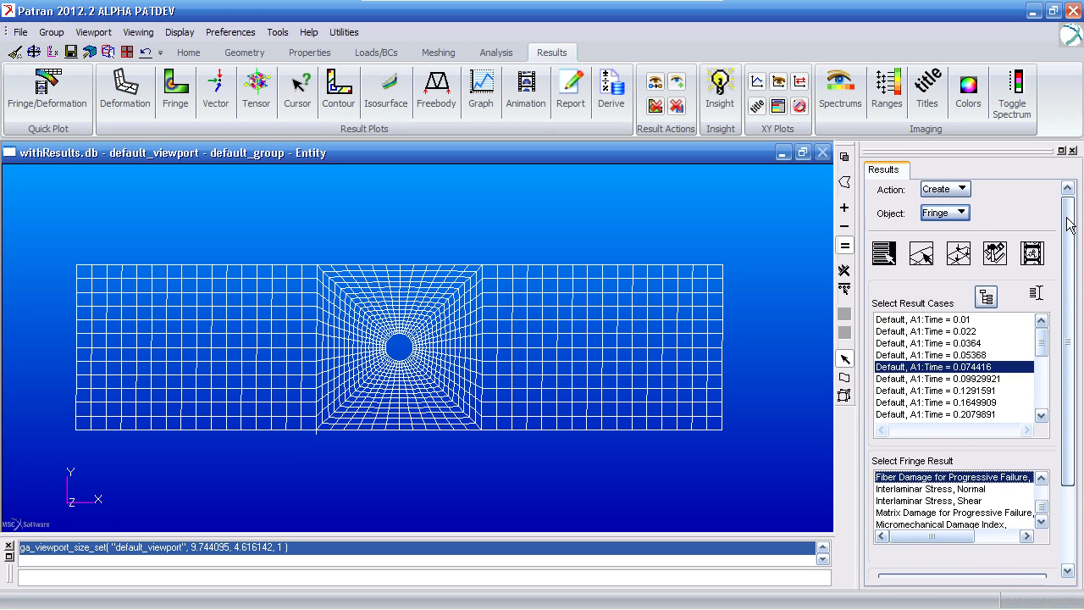
left_click(133, 99)
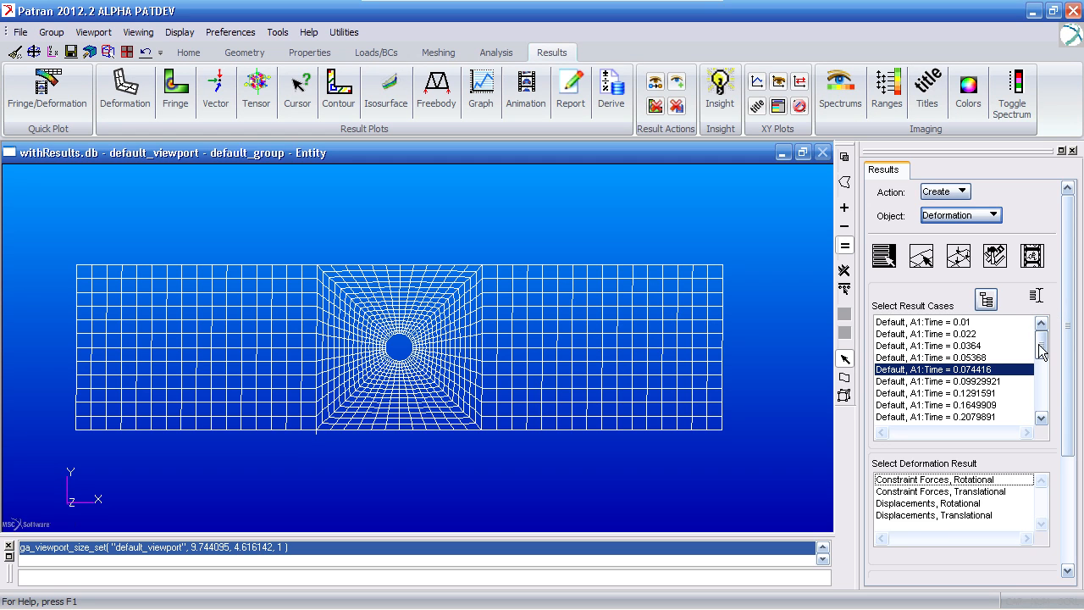
left_click(1007, 324)
left_click_drag(1042, 345, 1069, 513)
left_click(1016, 416, "shift")
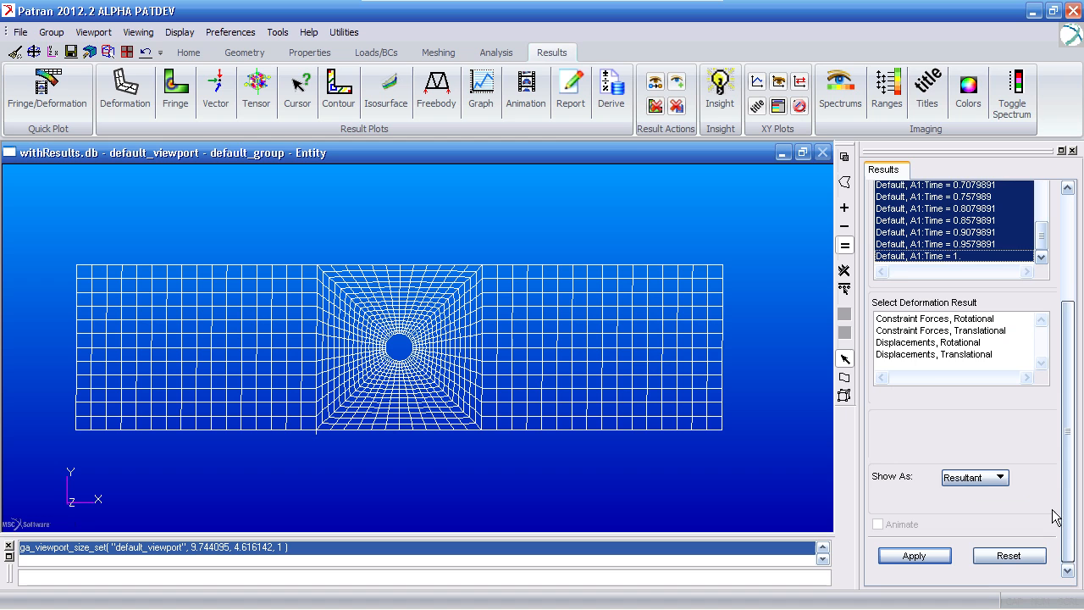
left_click(978, 352)
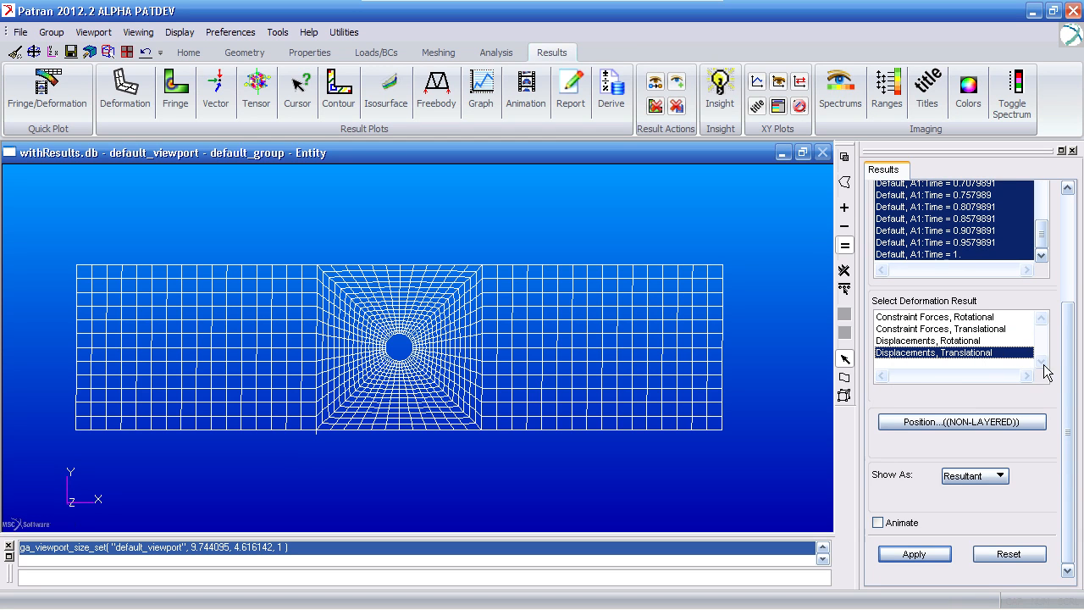
- Set the deformation display to true scale and turn off the undeformed shape, viewport legend, title and maximum label
left_click_drag(1065, 365, 1069, 318)
left_click(958, 223)
left_click(963, 377)
left_click(922, 435)
left_click(968, 243)
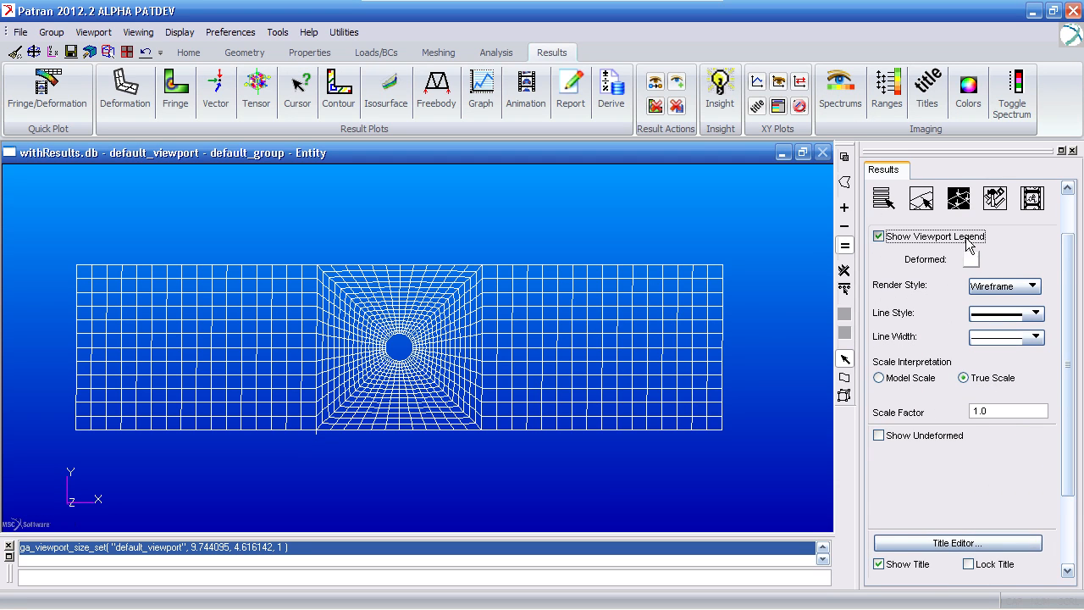
left_click_drag(1067, 292, 1067, 360)
left_click(879, 462)
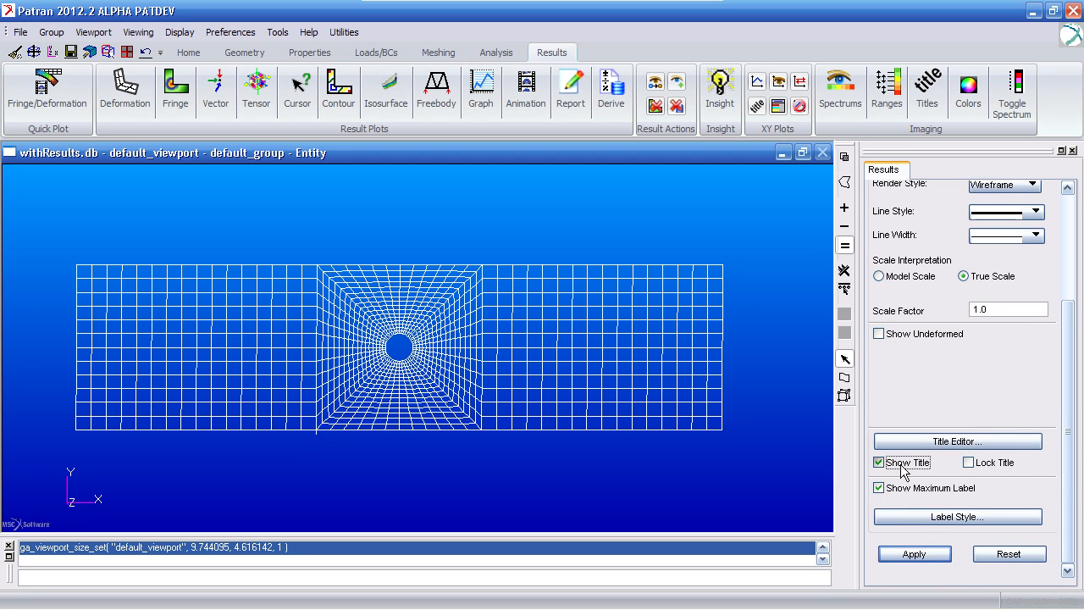
left_click(879, 488)
left_click(915, 555)
- Set the animation to 25 frames and generate the animated translational displacement plot
left_click_drag(1066, 339, 1041, 436)
left_click(1032, 216)
double_click(973, 473)
type("20")
left_click(896, 521)
scroll(1025, 286, "up", 5)
left_click(885, 257)
left_click_drag(1072, 271, 1035, 402)
left_click(913, 522)
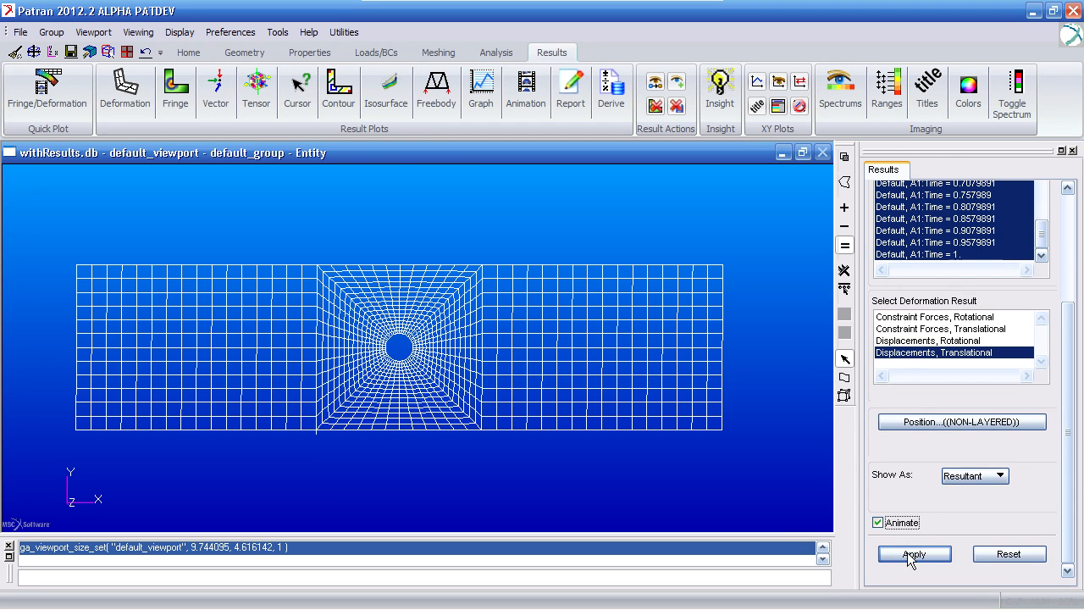
left_click(909, 555)
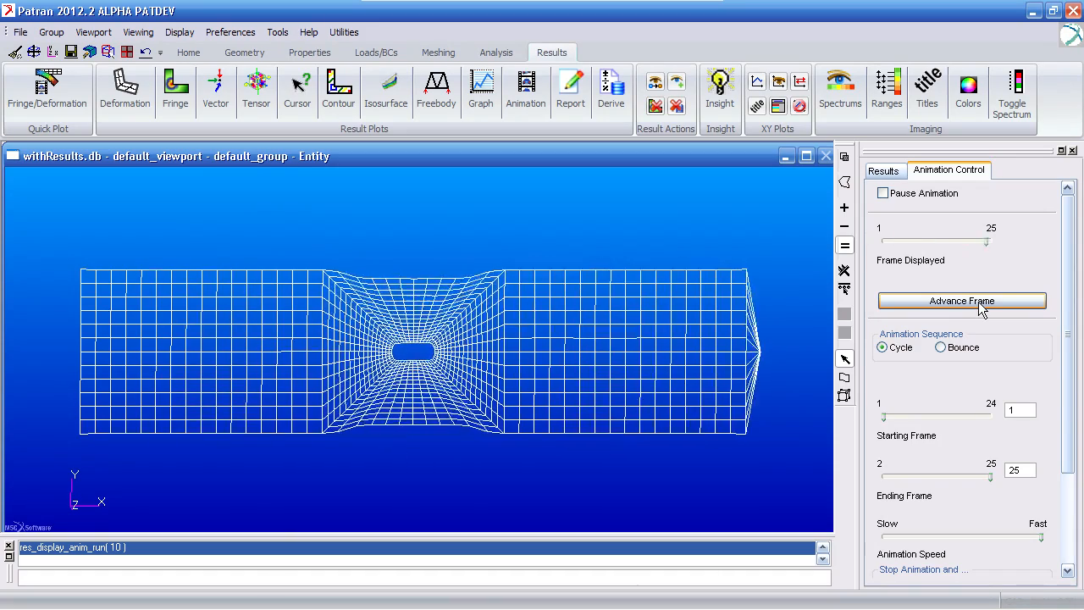
- Set up an animated fringe plot of Total Damage for Progressive Failure for all result cases
left_click(885, 172)
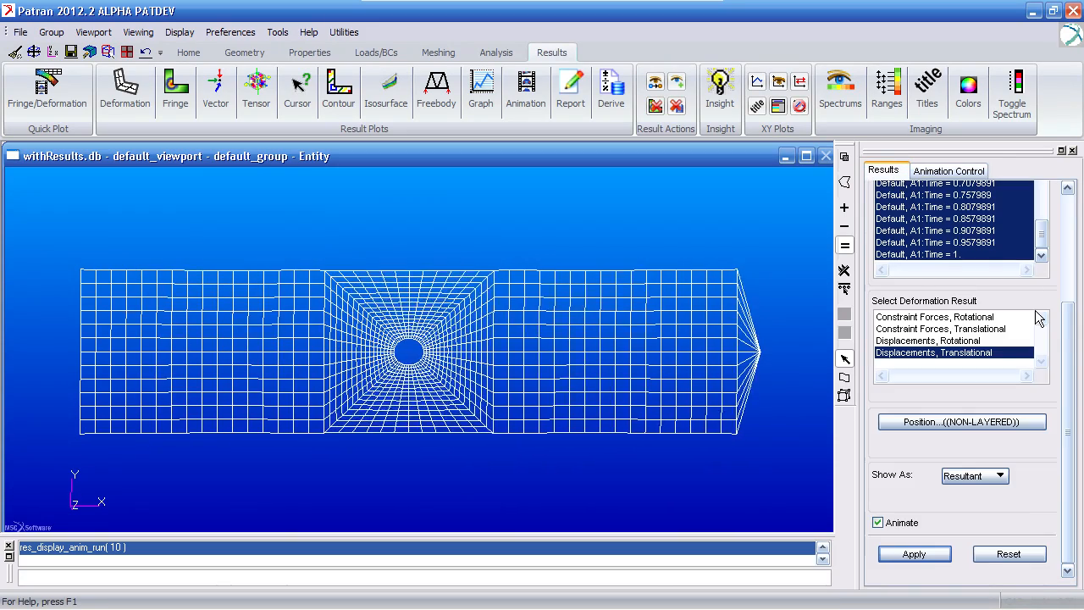
left_click_drag(1068, 315, 1068, 209)
left_click(987, 219)
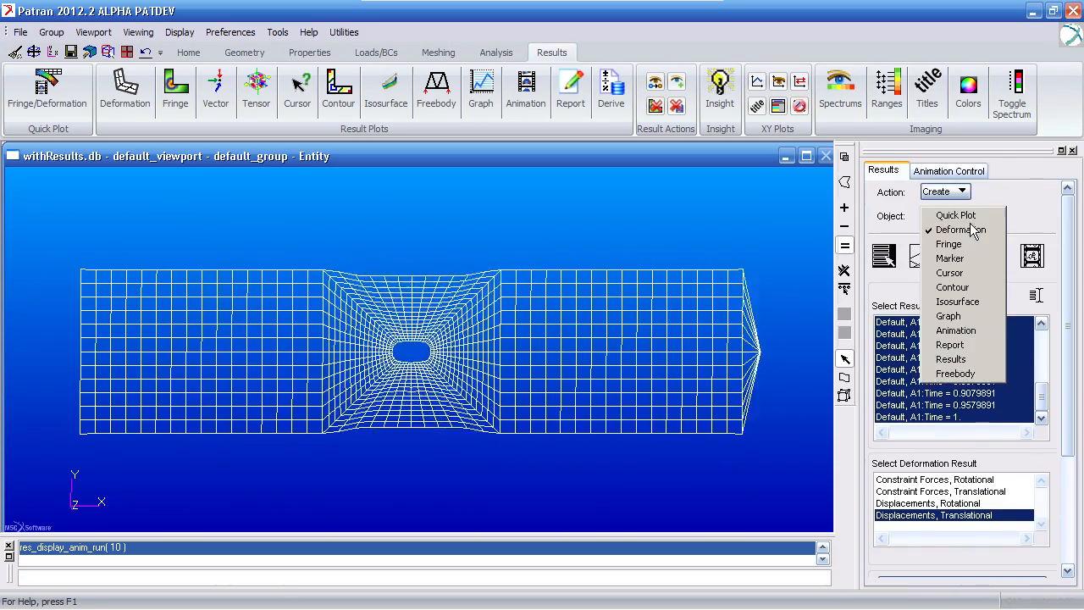
left_click(957, 244)
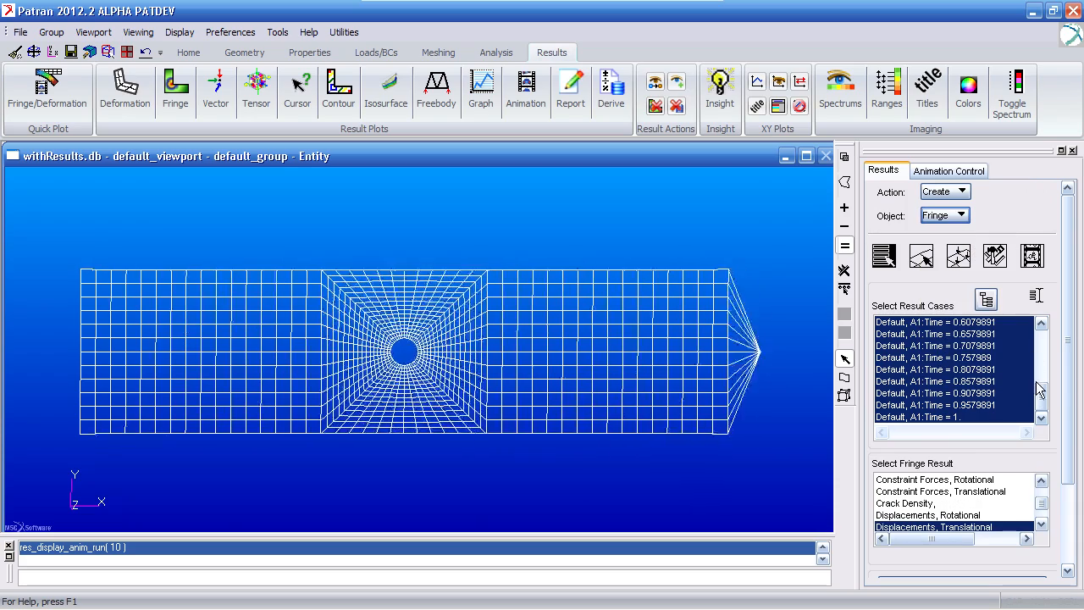
left_click_drag(1067, 382, 1067, 459)
left_click_drag(1044, 405, 1044, 417)
left_click(1016, 411)
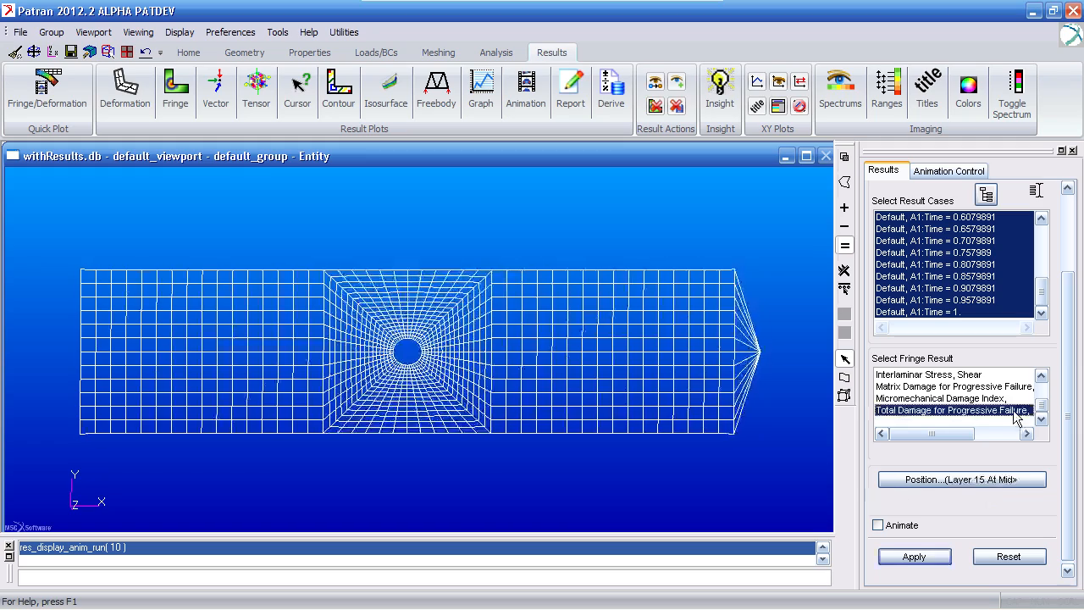
left_click(878, 525)
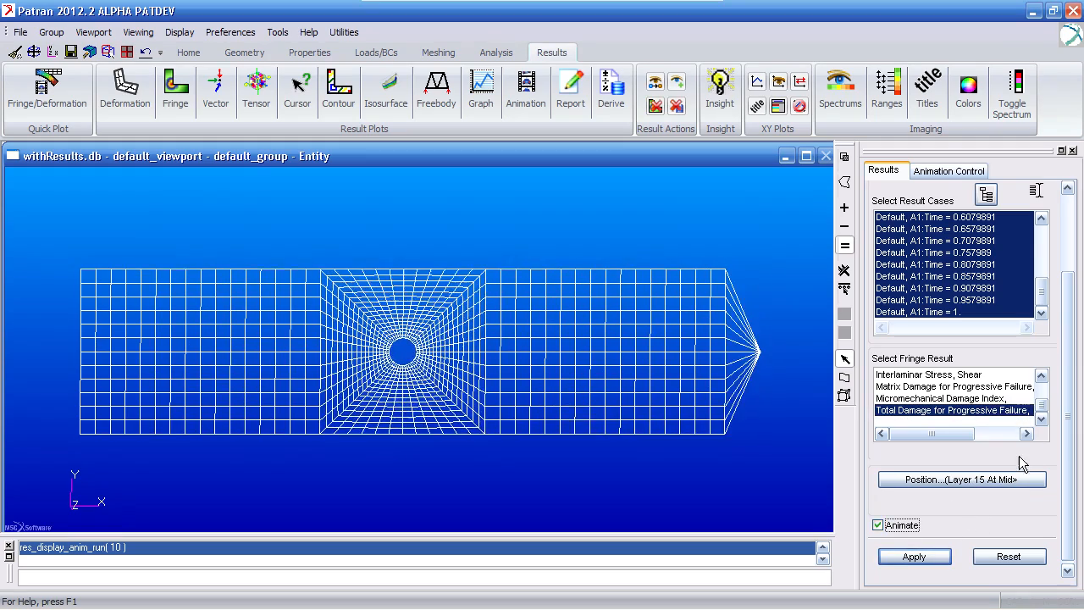
- Turn off the viewport legend in the fringe plot's display attributes
left_click_drag(1067, 435, 1069, 354)
left_click(959, 232)
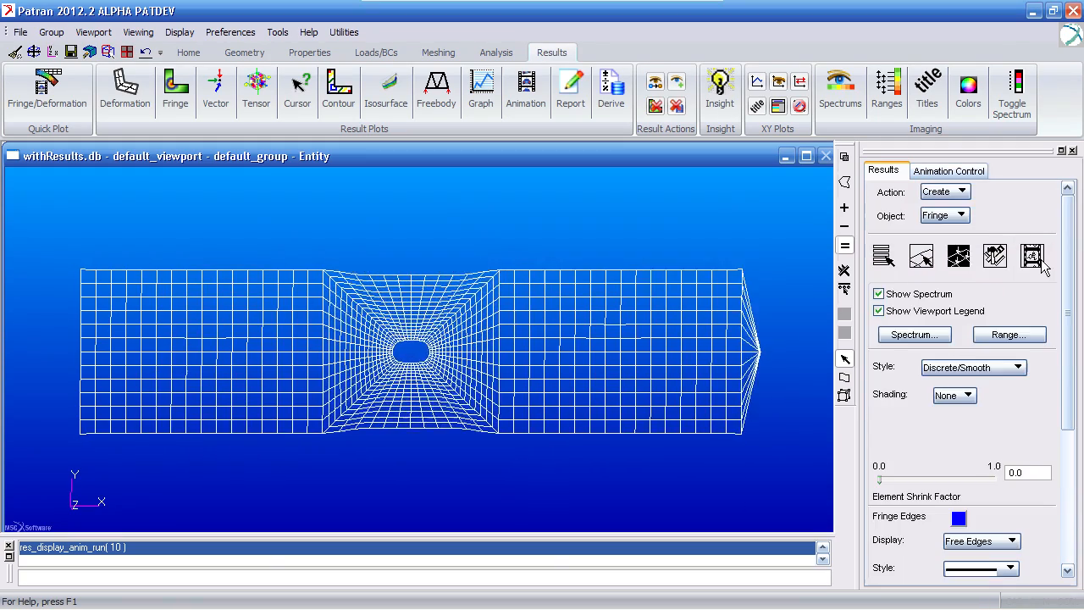
left_click(981, 311)
left_click_drag(1067, 308, 1062, 332)
- Set the fringe plot's averaging domain to None and its extrapolation to Average
left_click(997, 218)
left_click_drag(1069, 293, 1067, 396)
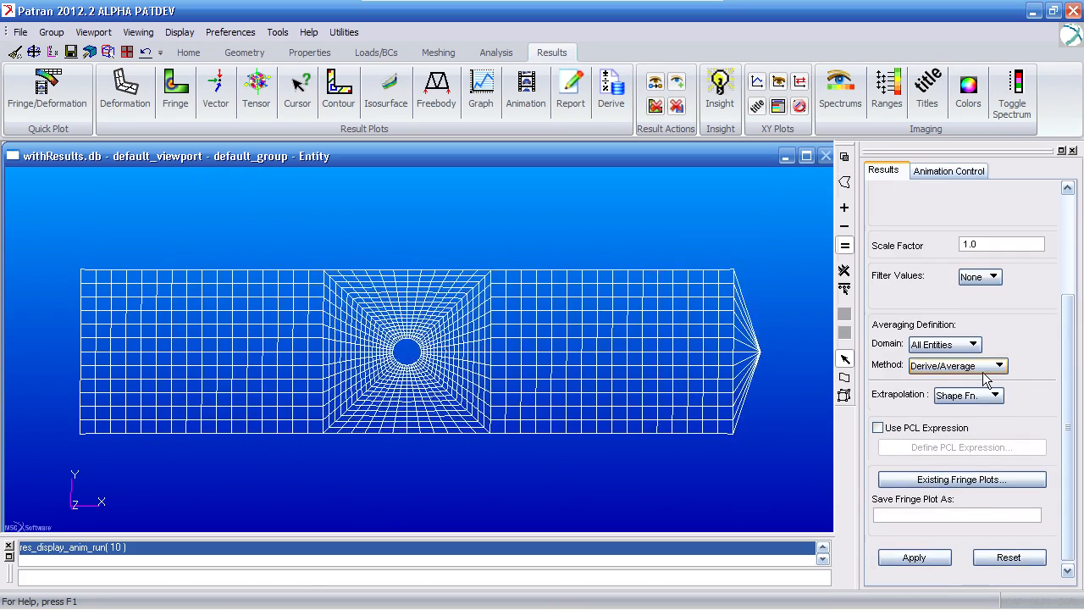
left_click(985, 369)
left_click(963, 346)
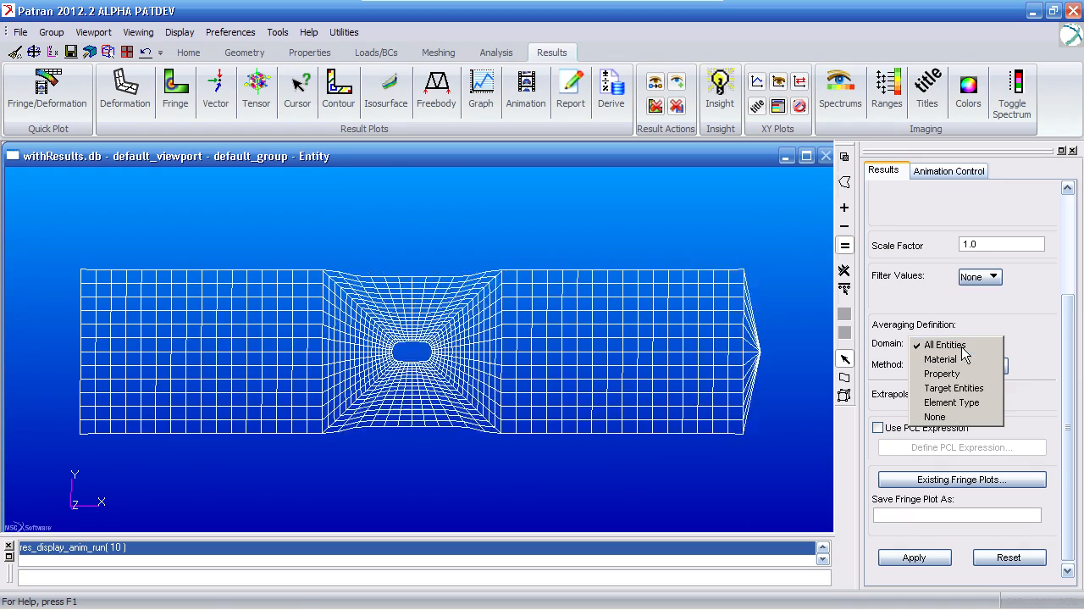
left_click(936, 416)
left_click(970, 395)
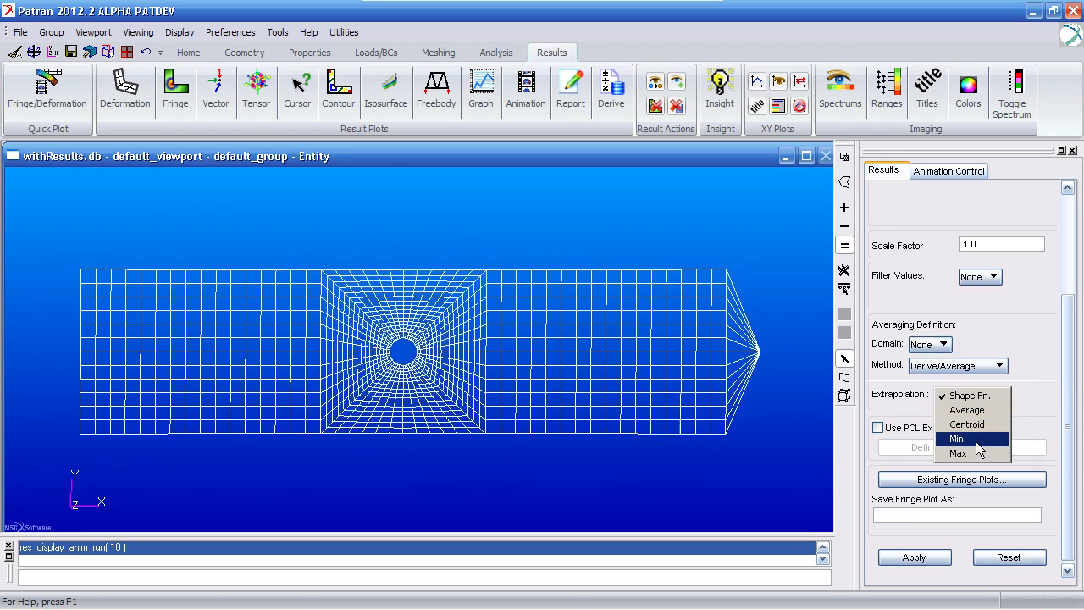
left_click(968, 410)
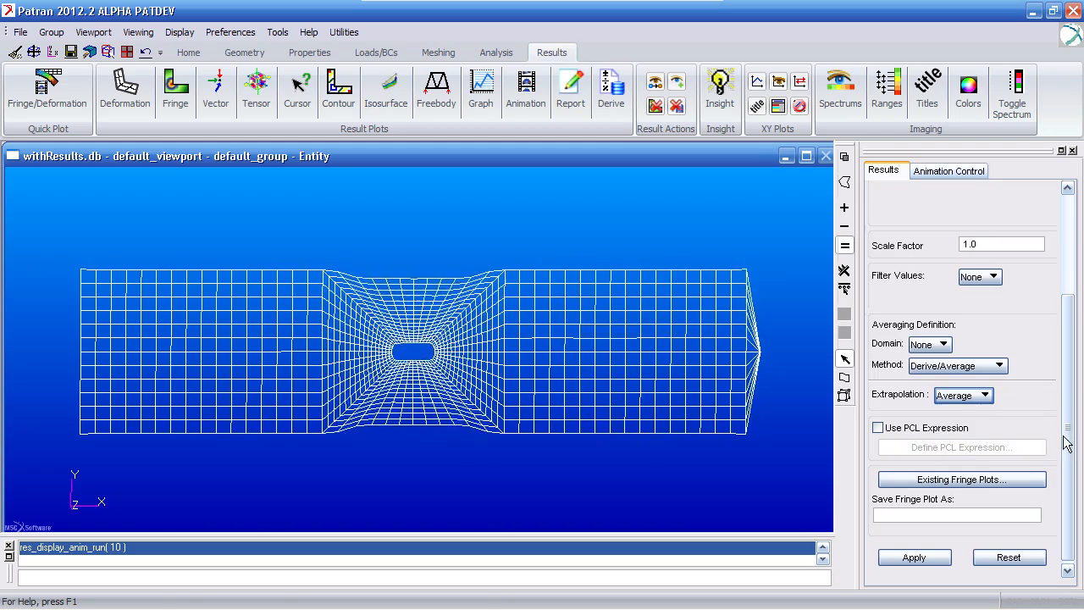
- Generate the animated total damage fringe plot on the deforming model
scroll(1062, 440, "up", 10)
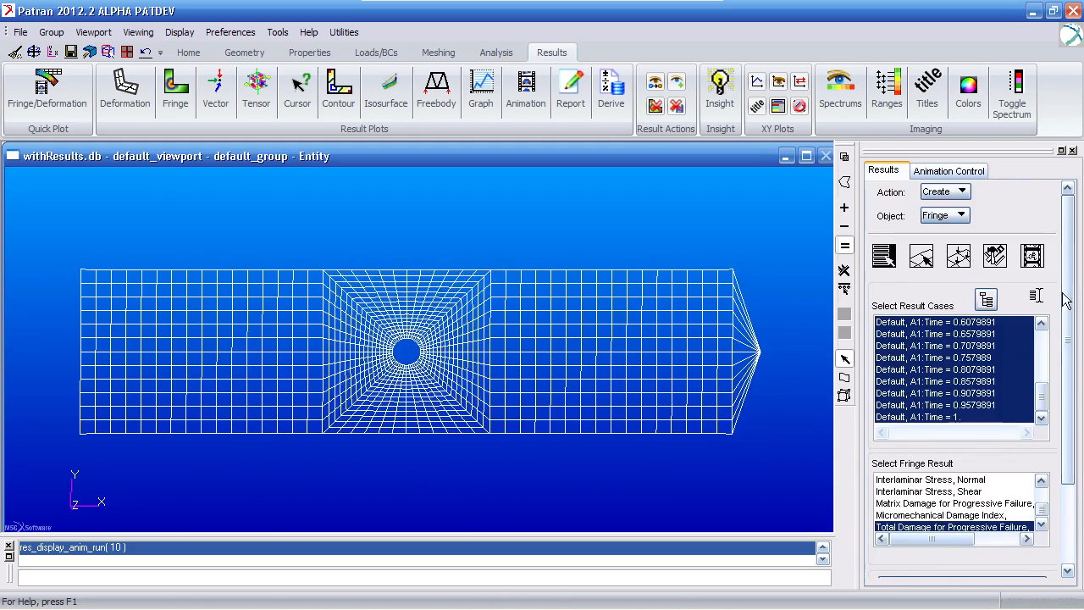
scroll(1063, 300, "down", 3)
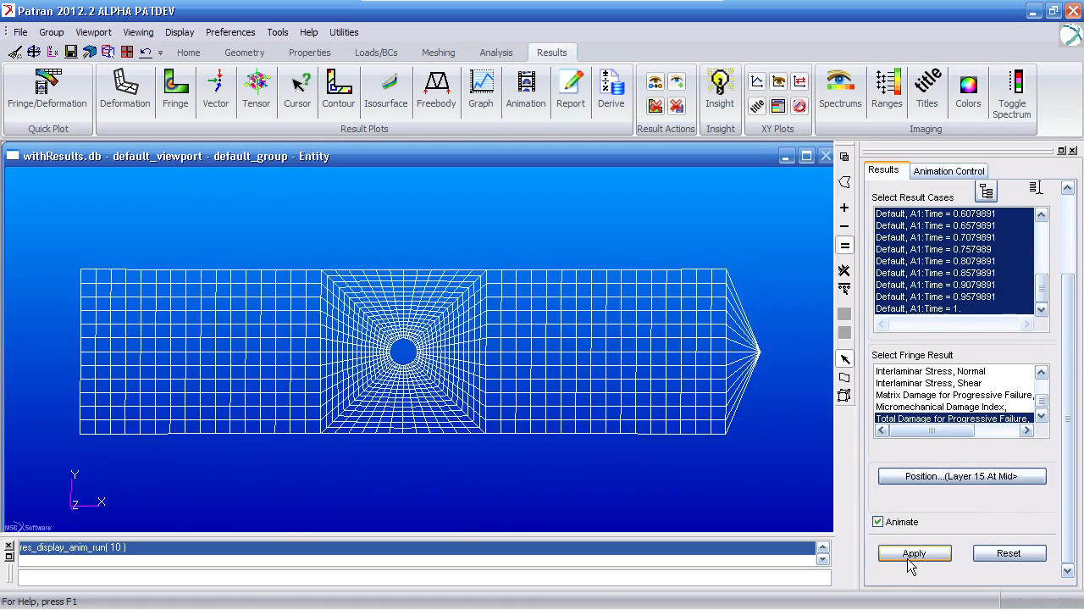
left_click(910, 555)
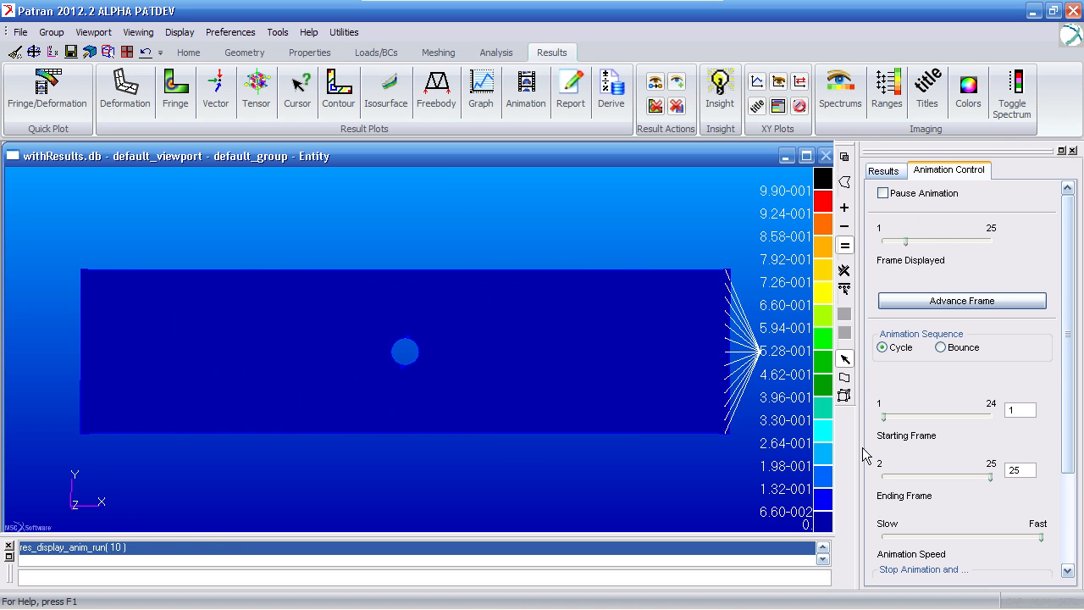
- Pause the damage animation, return it to frame 1 and advance it frame by frame to frame 10
left_click(950, 306)
left_click_drag(950, 242, 879, 244)
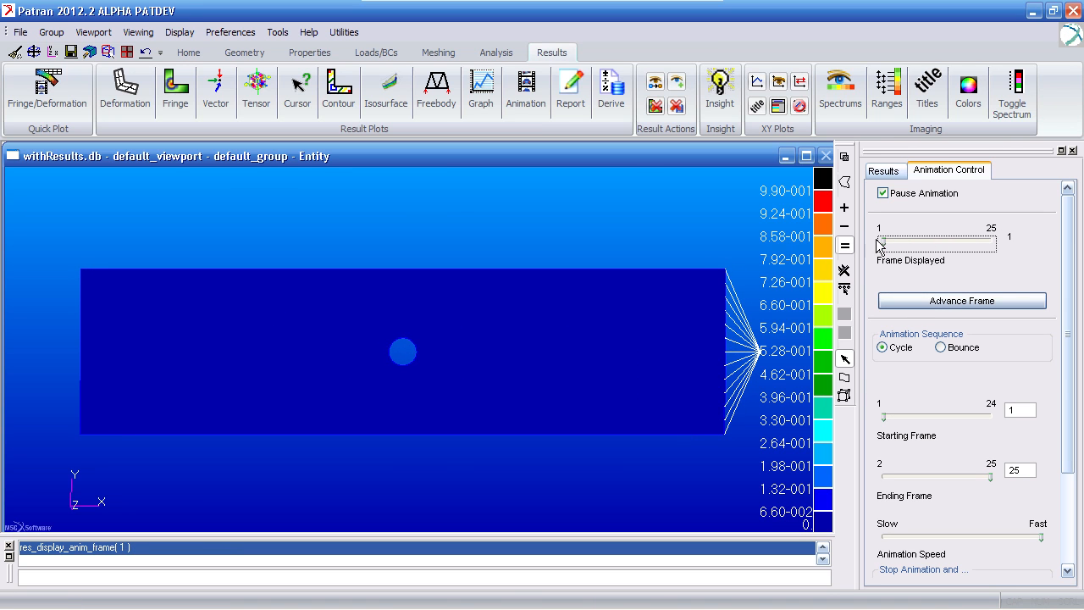
left_click(945, 302)
left_click(945, 302)
left_click(946, 302)
left_click(945, 301)
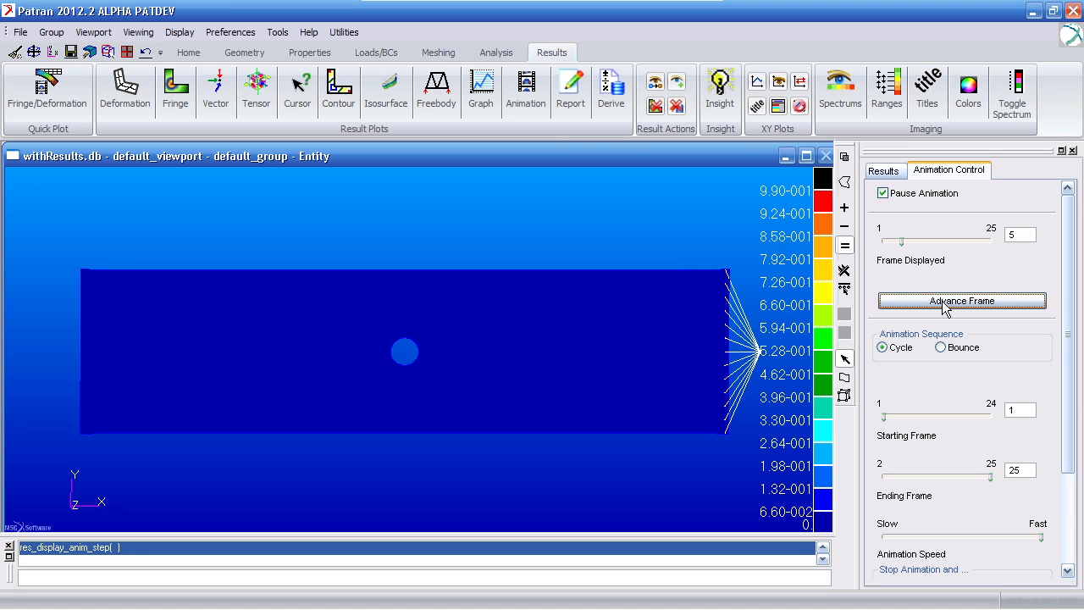
left_click(946, 302)
left_click(945, 301)
left_click(946, 302)
left_click(945, 301)
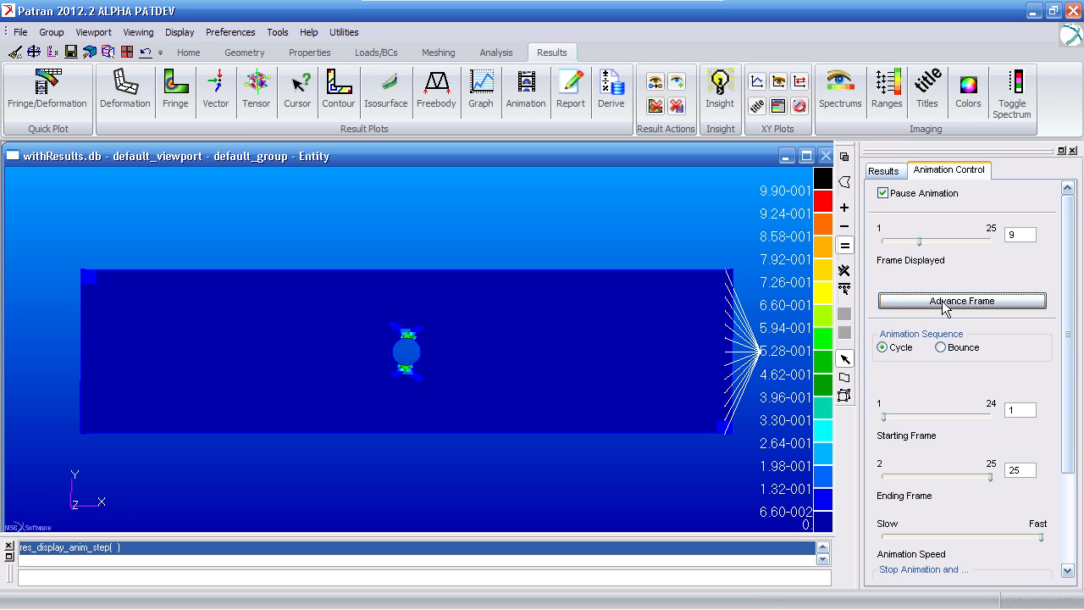
left_click(944, 303)
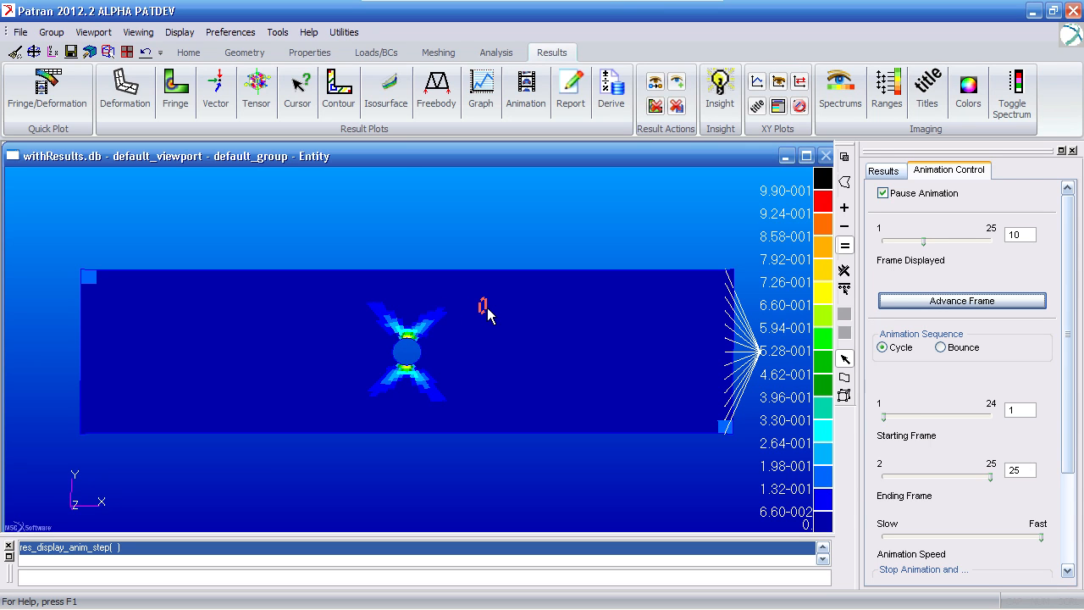
- Continue stepping through the total damage animation up to frame 24, then return to the fringe result settings
left_click(907, 300)
left_click(908, 301)
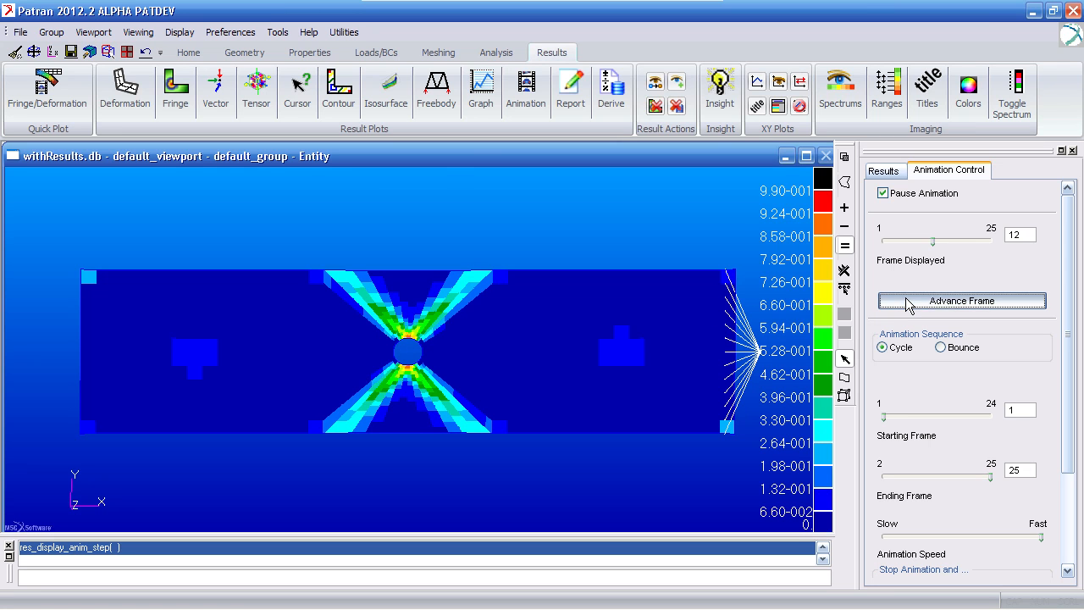
left_click(907, 302)
left_click(907, 302)
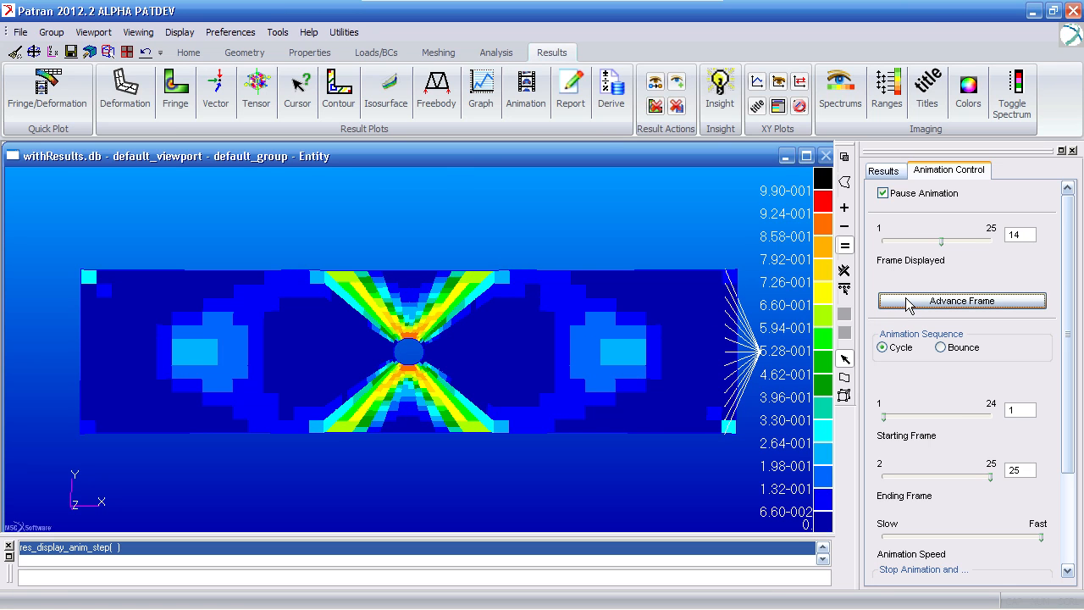
left_click(907, 302)
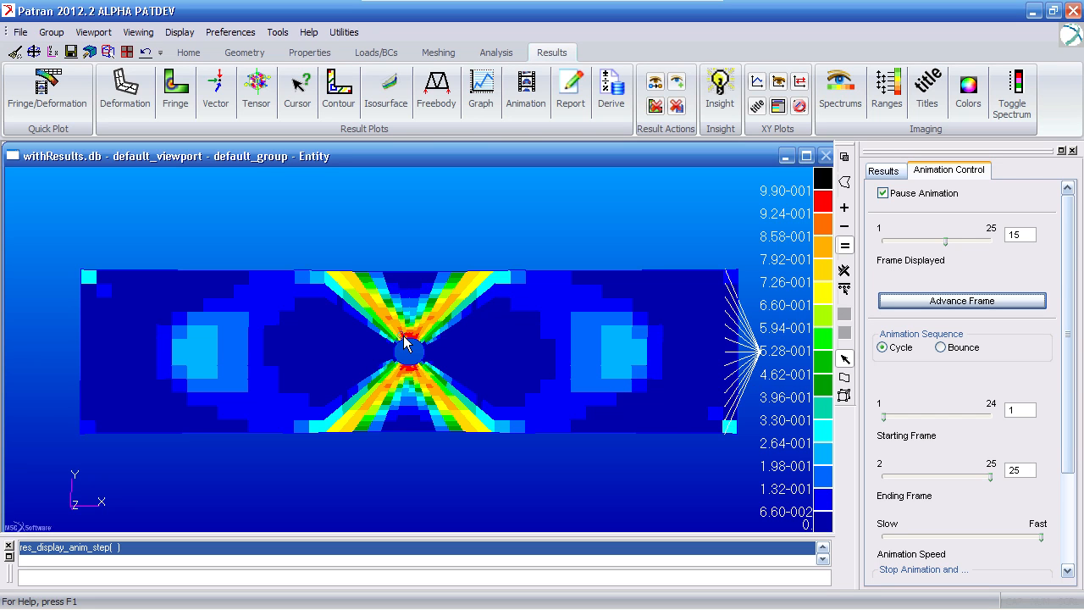
left_click(945, 301)
left_click(947, 303)
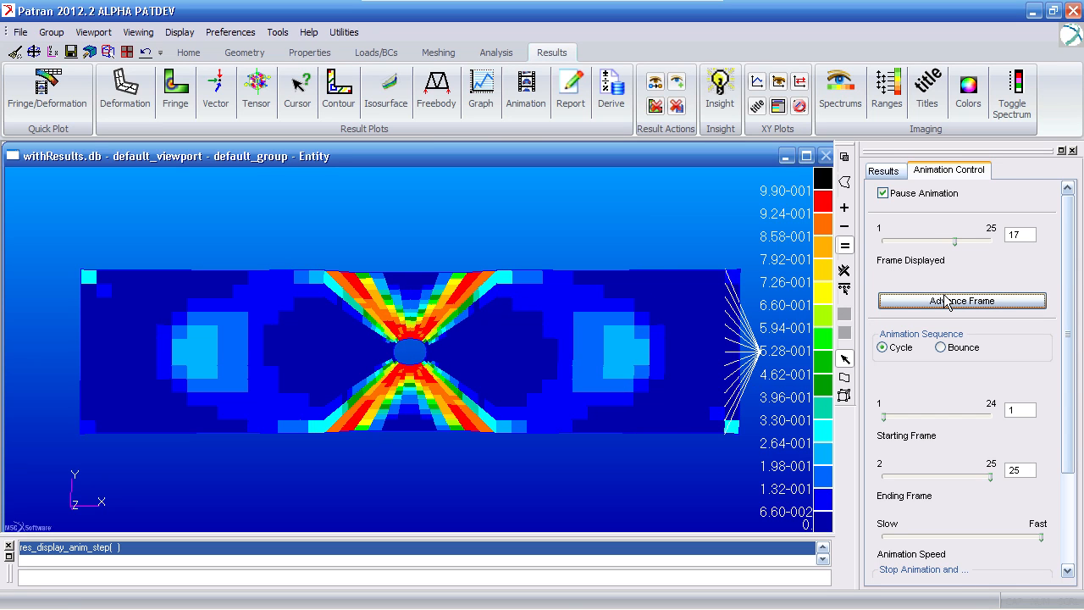
left_click(947, 302)
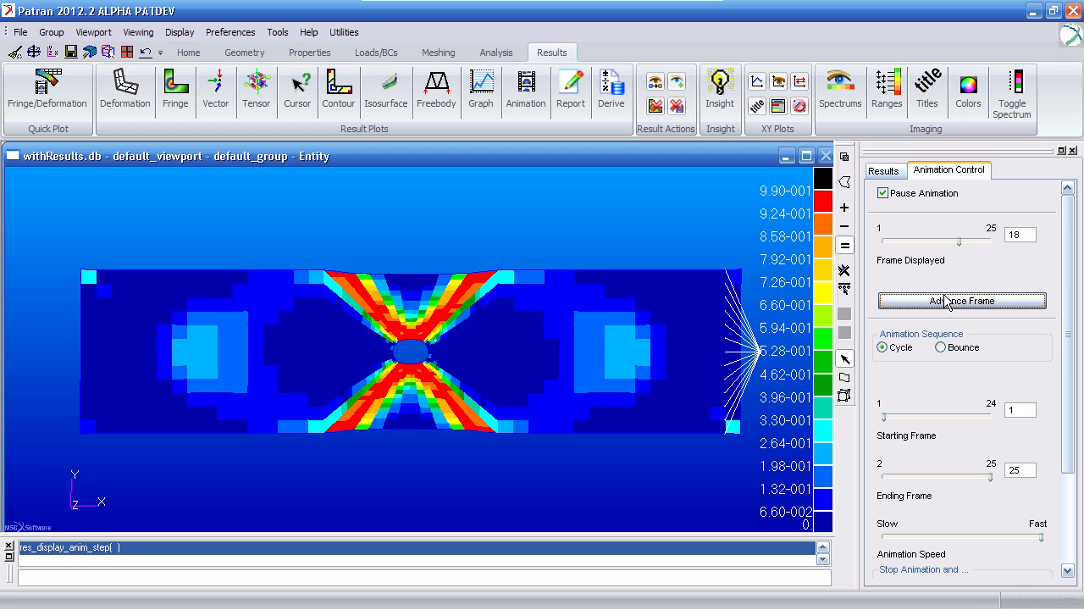
left_click(947, 301)
left_click(946, 302)
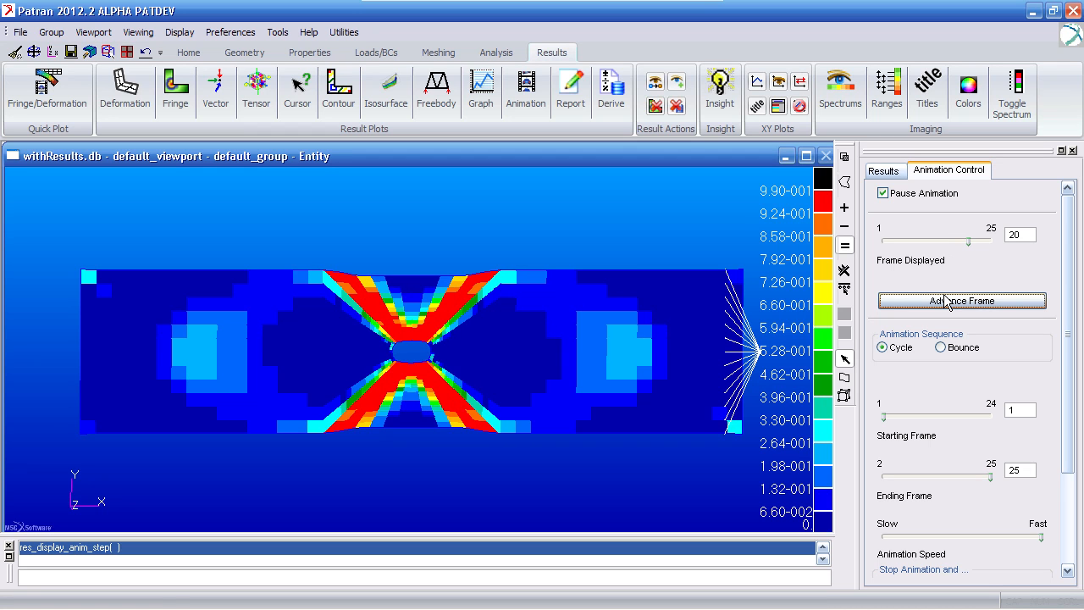
left_click(947, 301)
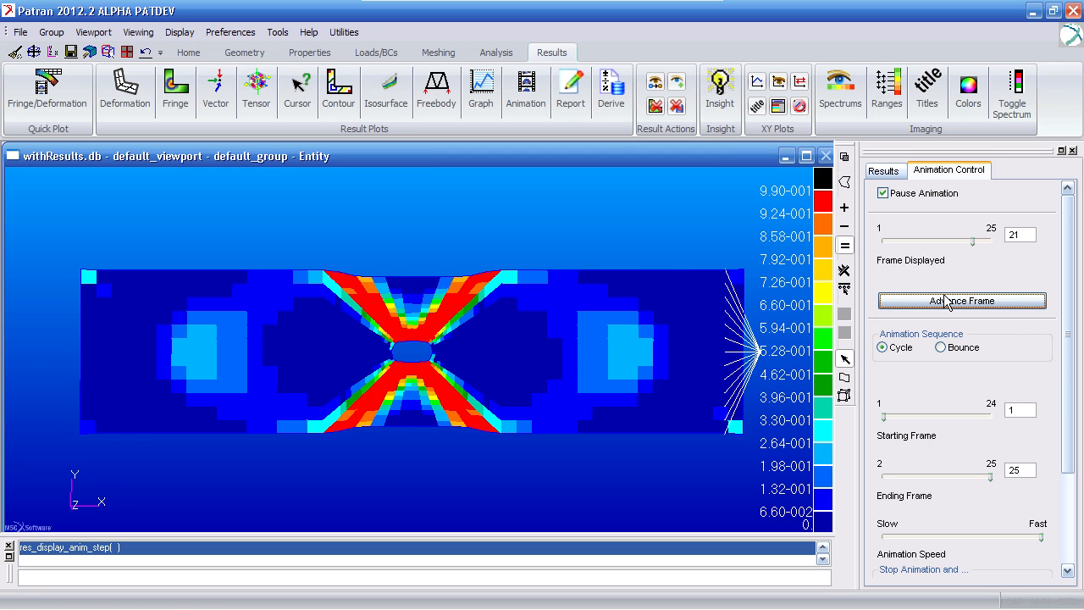
left_click(947, 301)
left_click(947, 301)
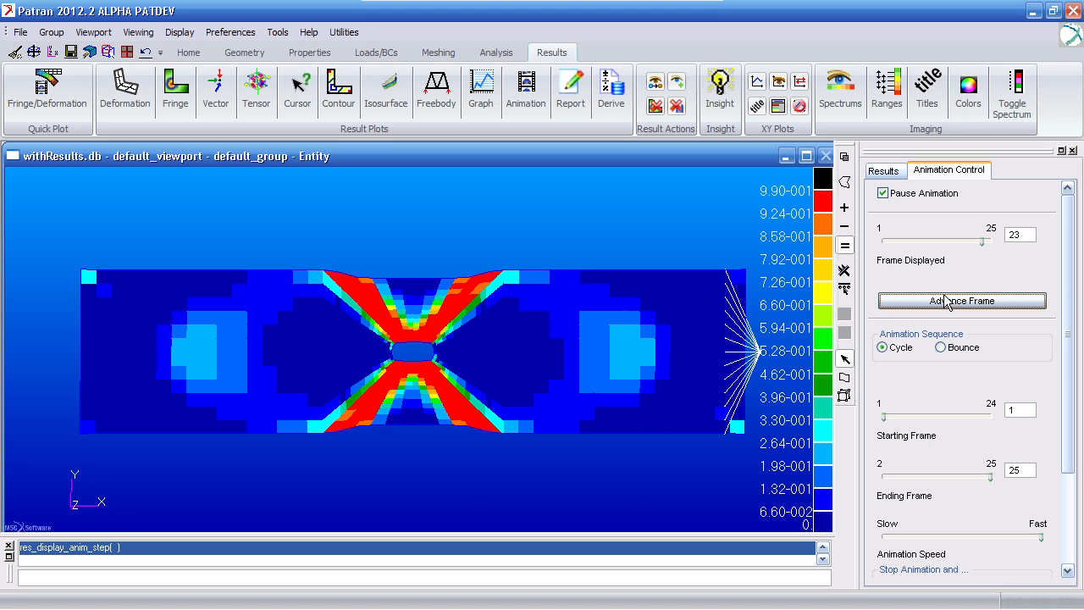
left_click(947, 302)
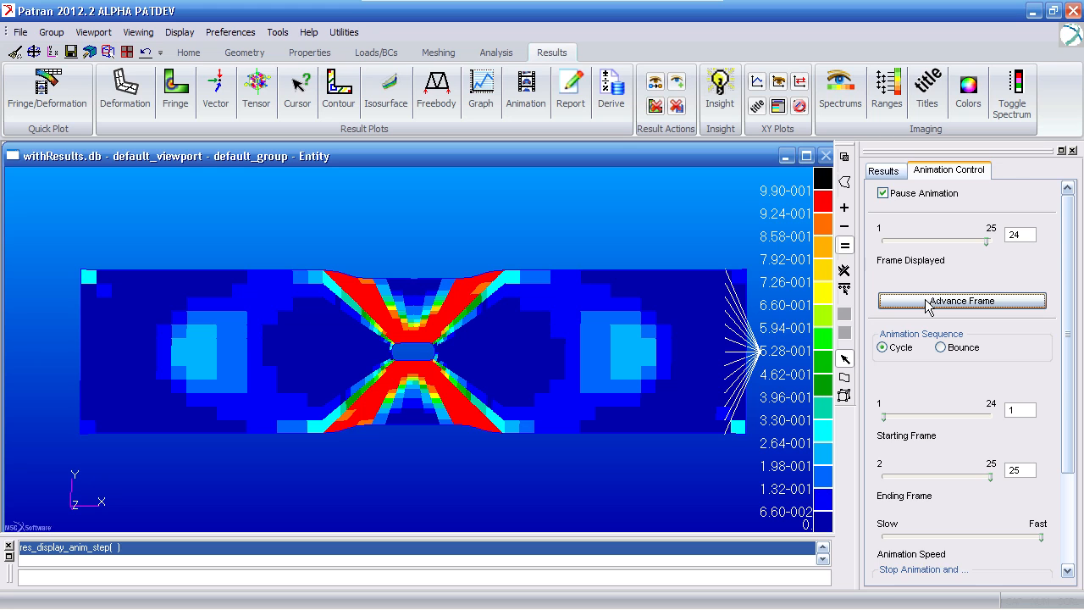
left_click(885, 172)
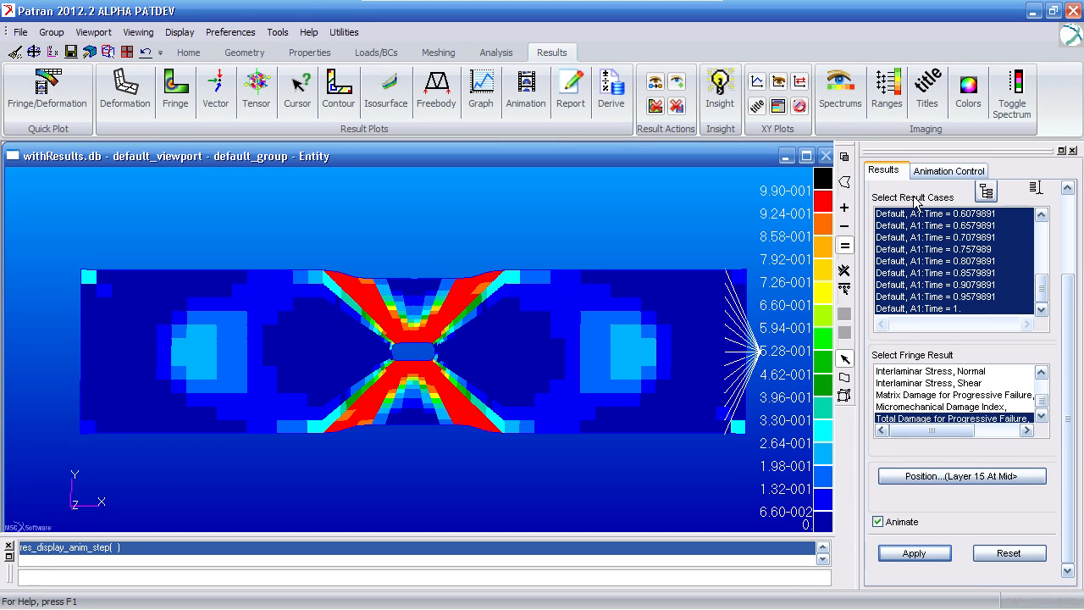
- Select only the result case at Time = 0.2079891 and clear the animated damage plot from the viewport
left_click_drag(1069, 321, 1069, 235)
left_click(1016, 347)
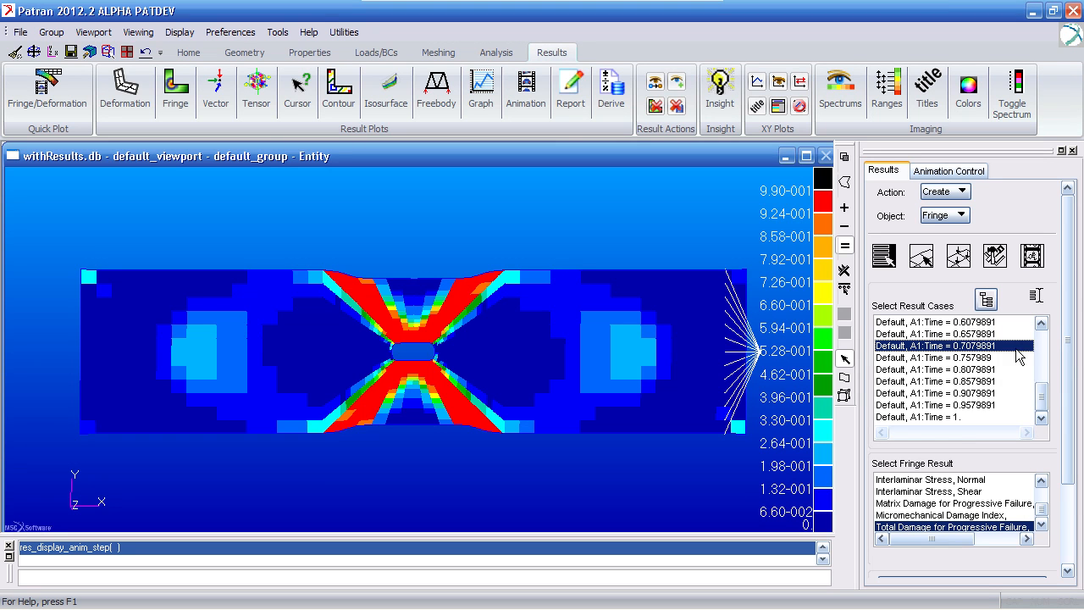
left_click_drag(1040, 394, 1044, 380)
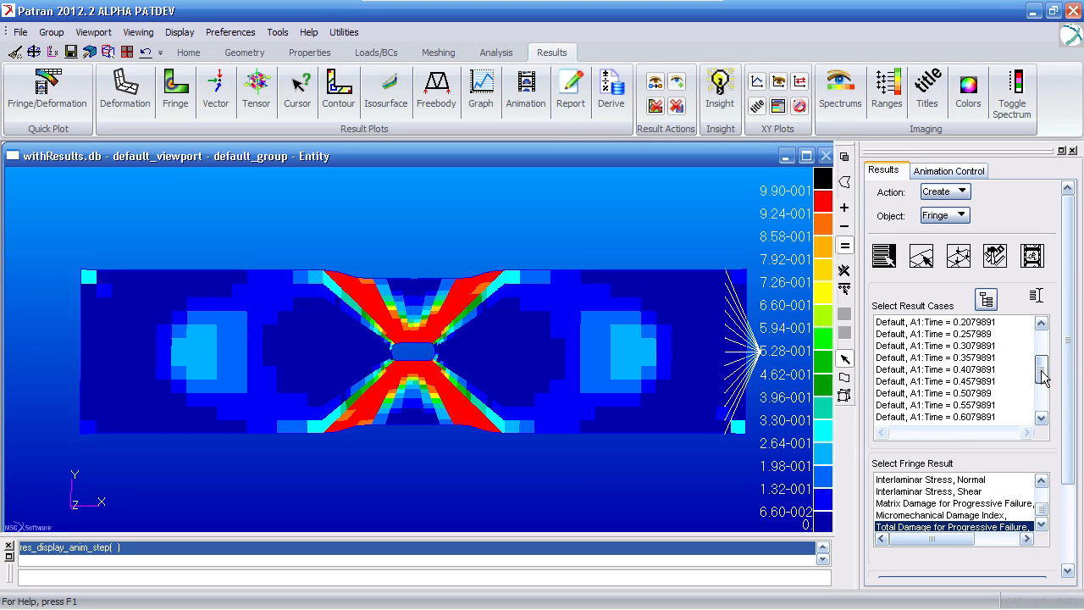
left_click(990, 326)
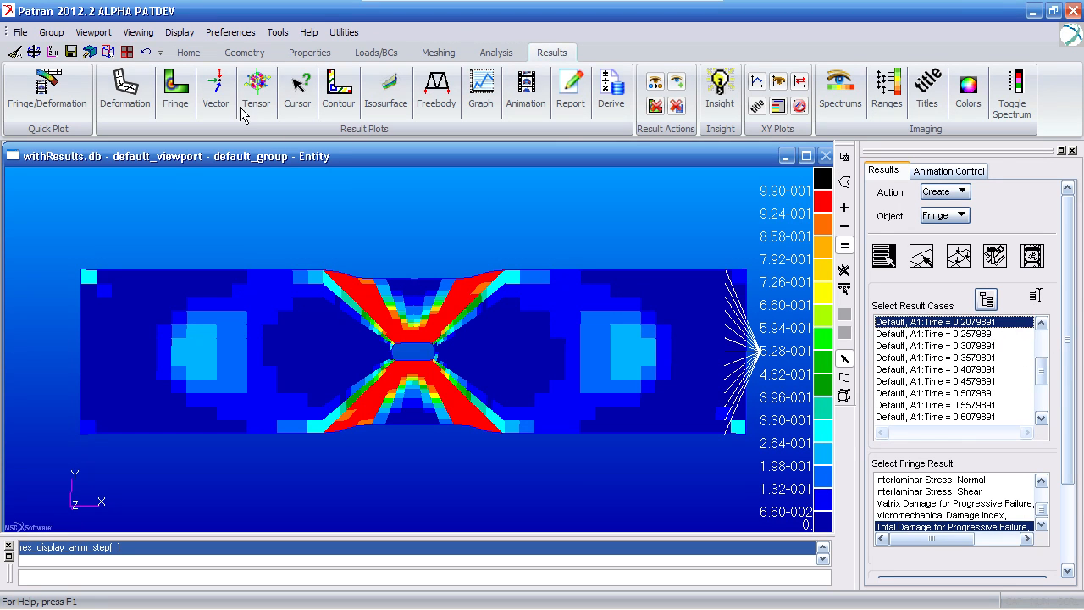
left_click(16, 51)
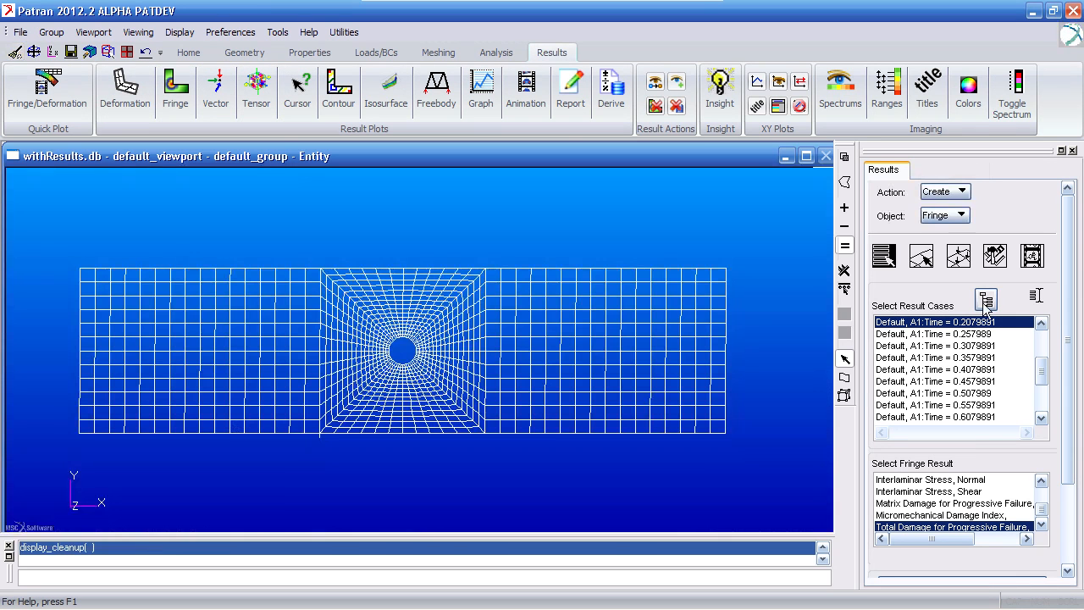
- Turn off animation for the fringe plot and choose the first Composite Stress, Maximum Ply Failure result
left_click_drag(1066, 326, 1072, 410)
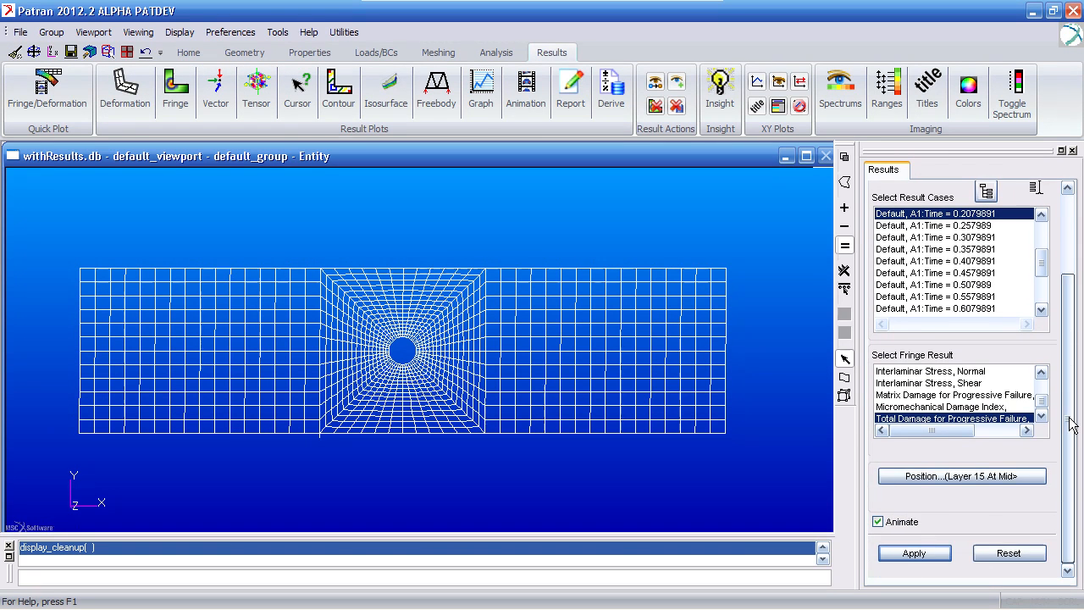
left_click(909, 521)
left_click_drag(1044, 406, 1046, 397)
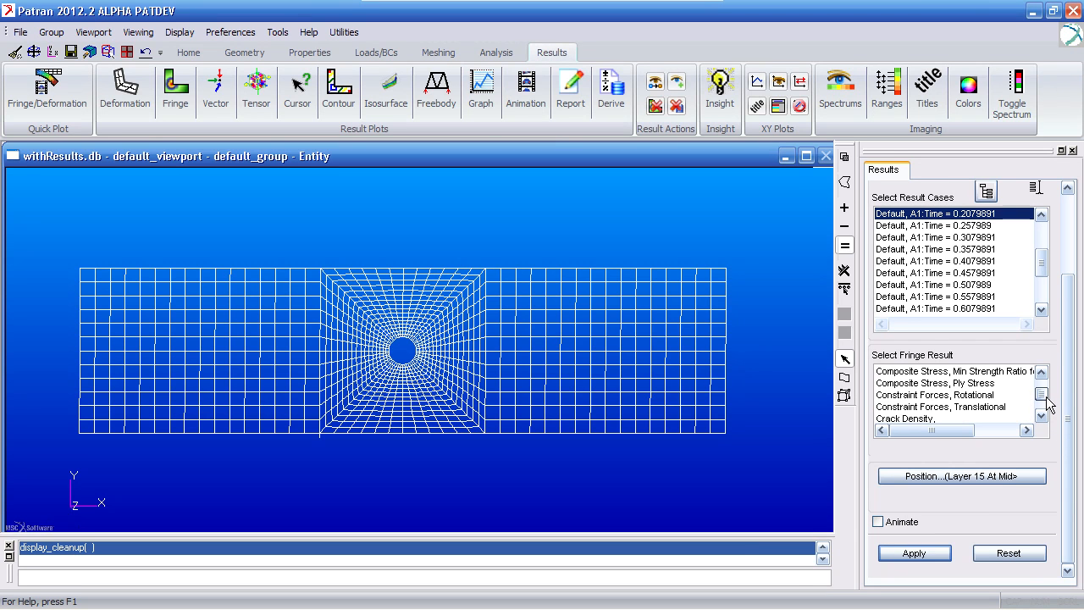
left_click(1042, 371)
left_click(1042, 371)
left_click(1042, 371)
left_click(1042, 371)
left_click(1042, 371)
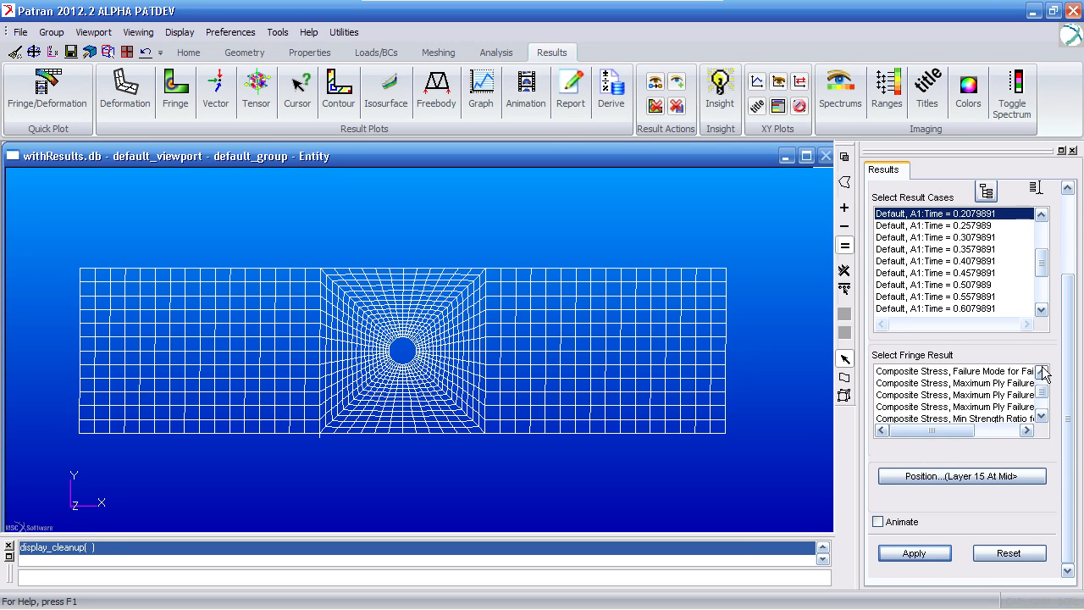
left_click(1021, 383)
- Select all layers 1 through 15 At Middle as the result position and generate the ply failure fringe plot
left_click(983, 476)
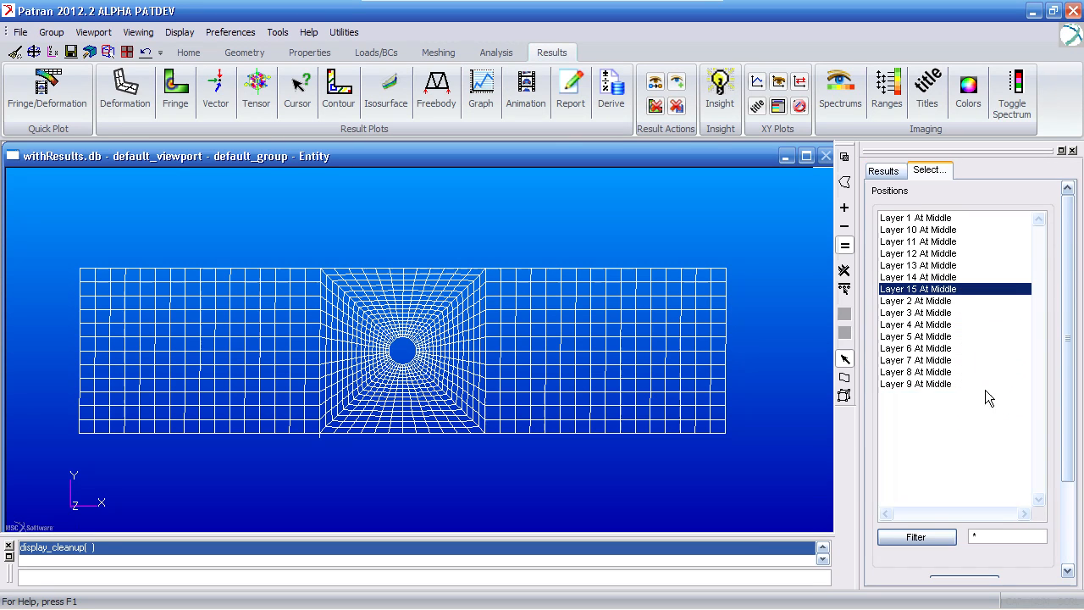
left_click(932, 218)
left_click(930, 385, "shift")
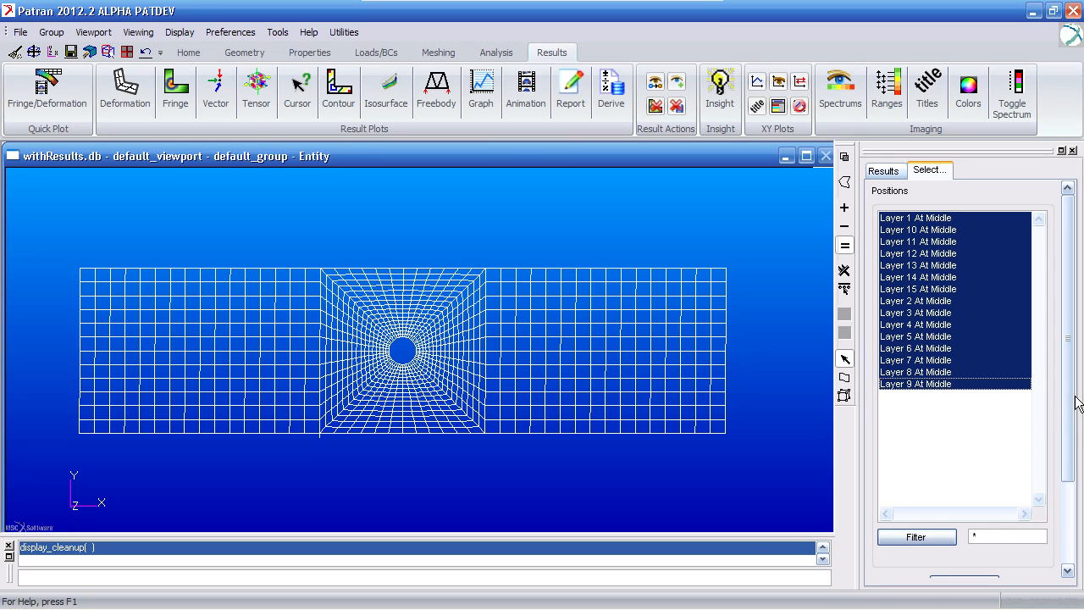
scroll(1017, 475, "down", 3)
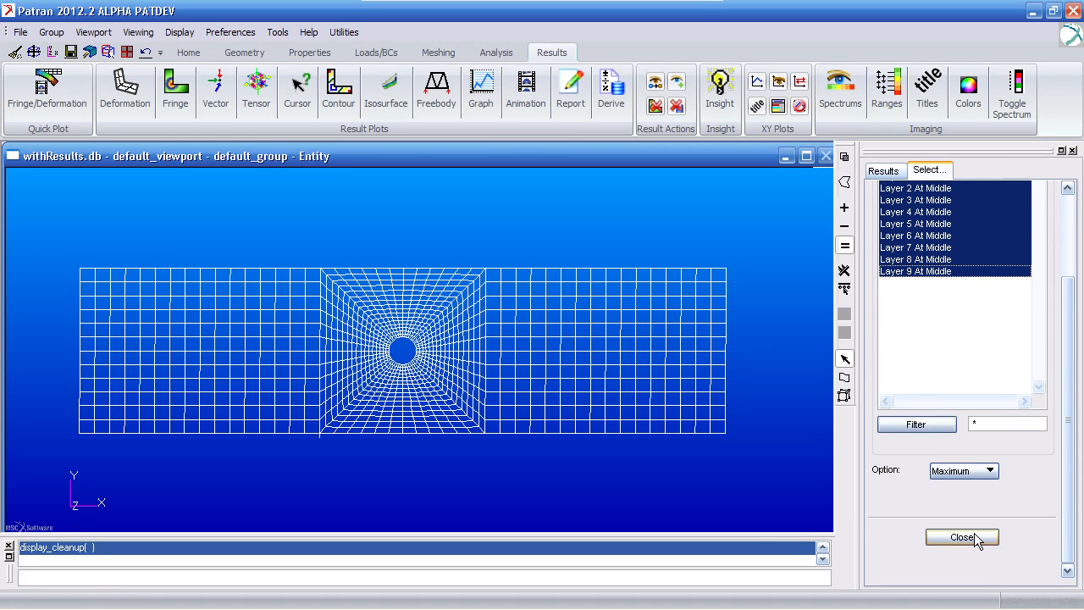
left_click(974, 536)
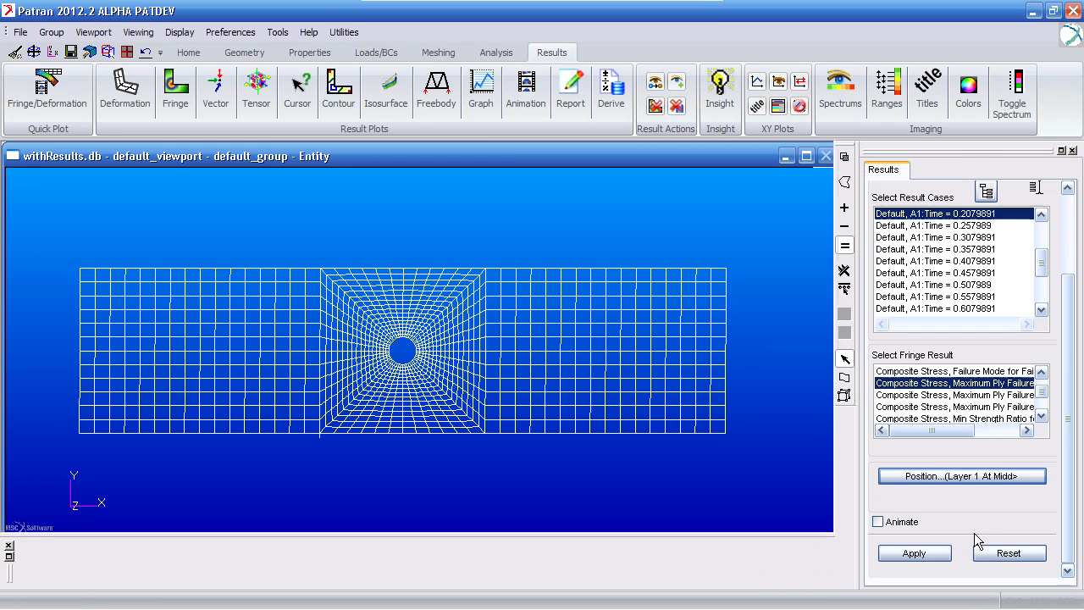
left_click(927, 555)
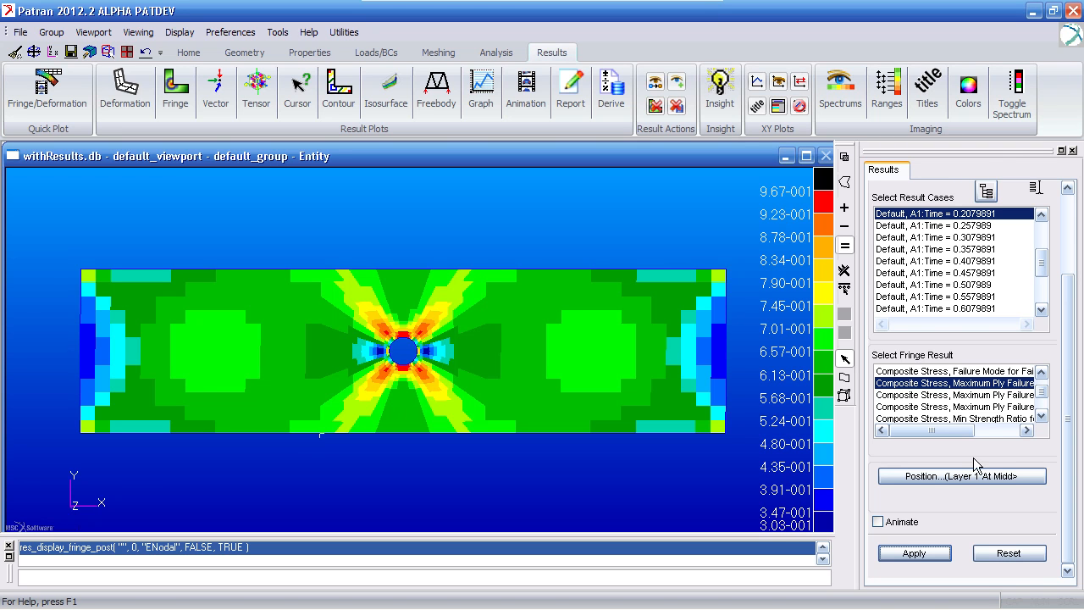
- Plot the first Composite Stress, Min Strength Ratio result as a fringe and zoom in around the hole
left_click(1045, 418)
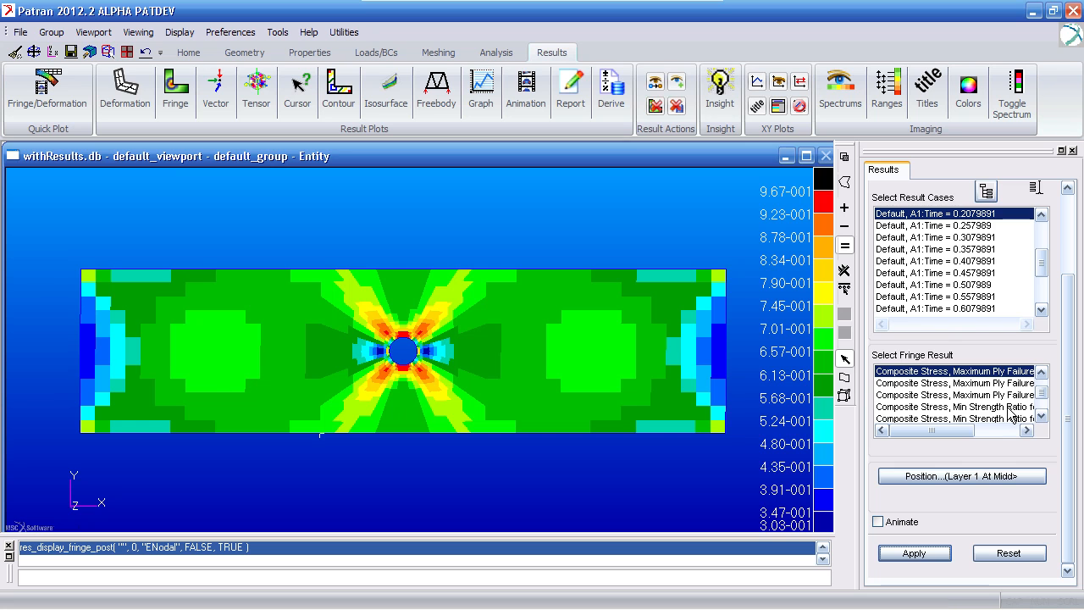
left_click(1009, 408)
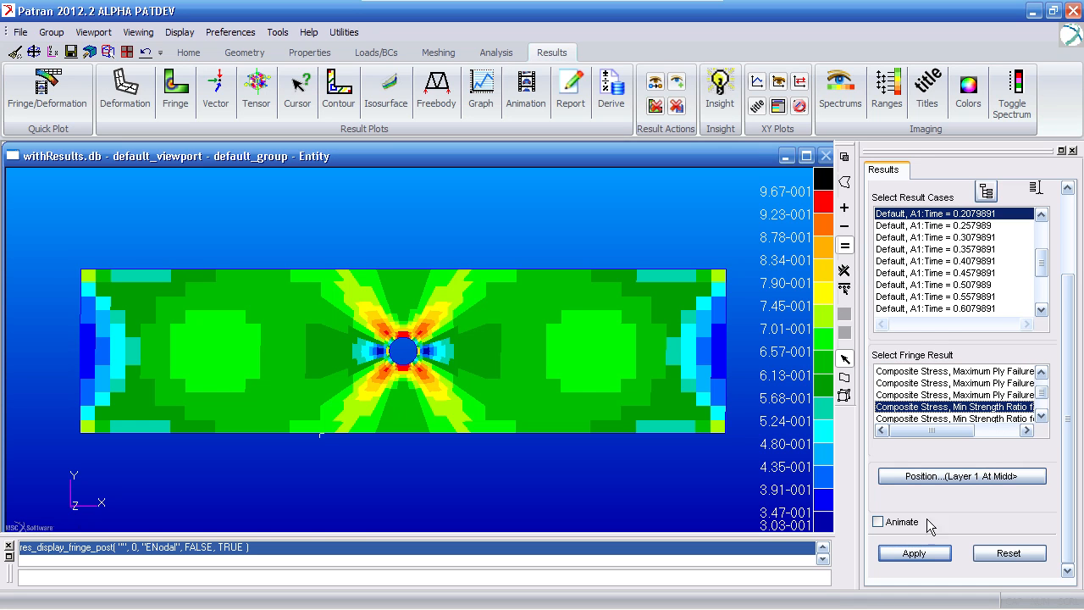
left_click(916, 554)
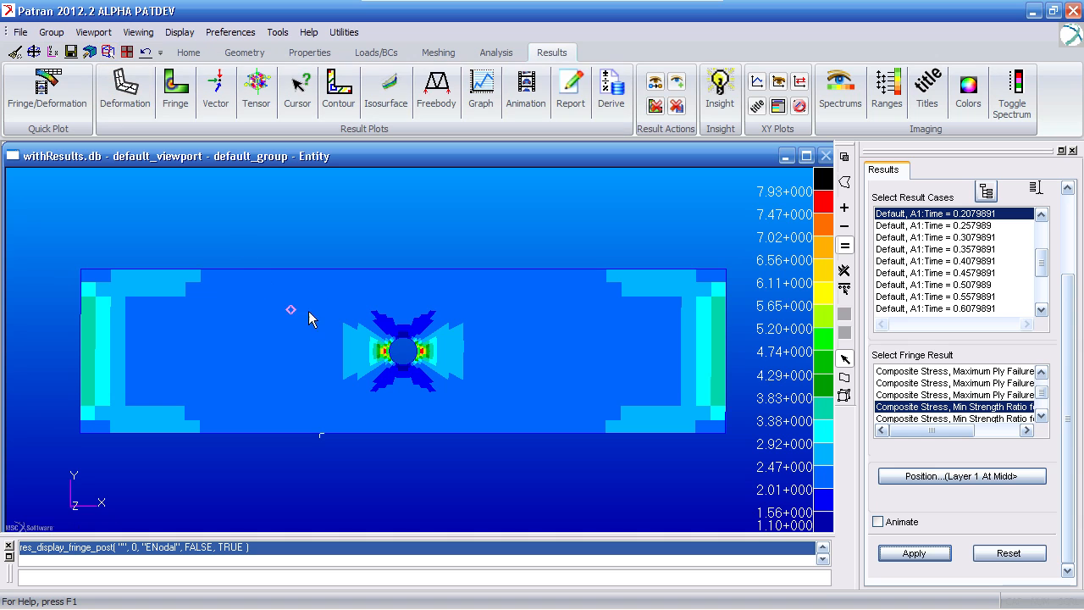
left_click_drag(336, 290, 469, 401)
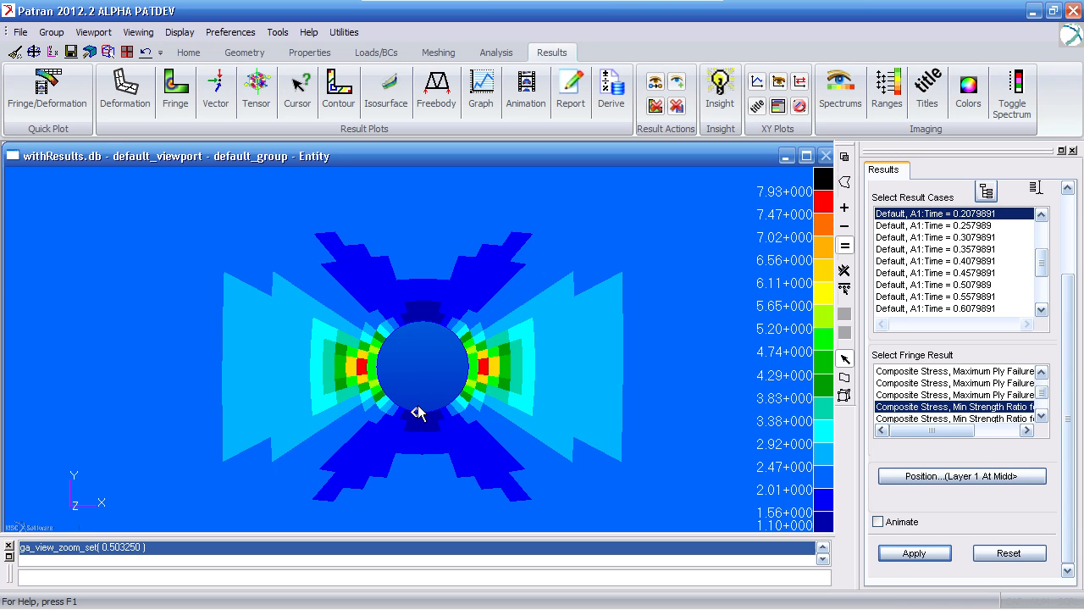
- Plot the first Composite Stress, Maximum Ply Failure result for only Layer 5 At Middle in a maximized viewport
left_click(1041, 373)
left_click(1042, 372)
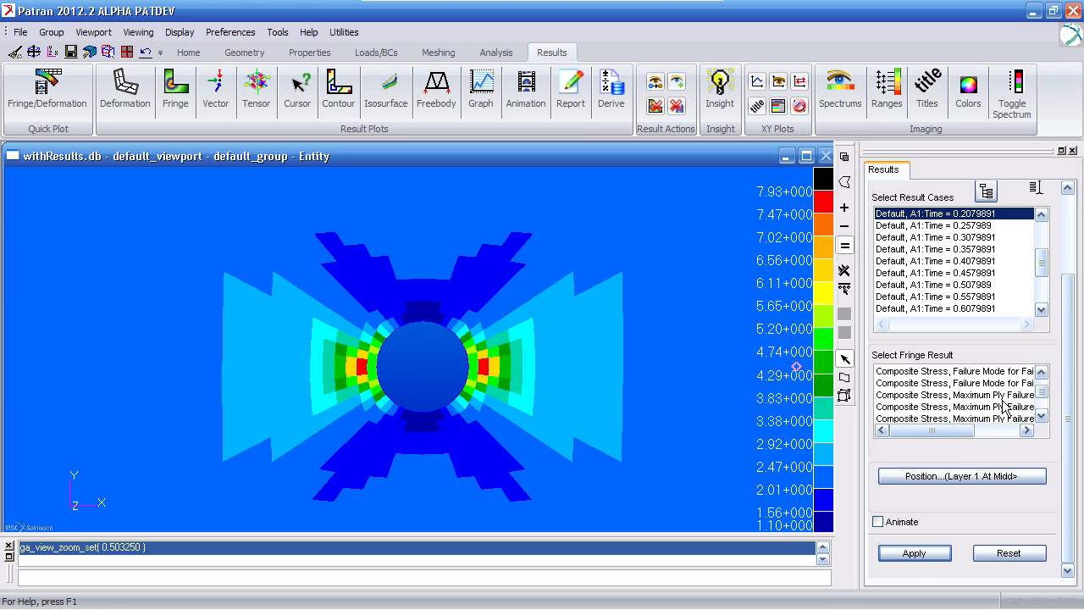
left_click(1005, 399)
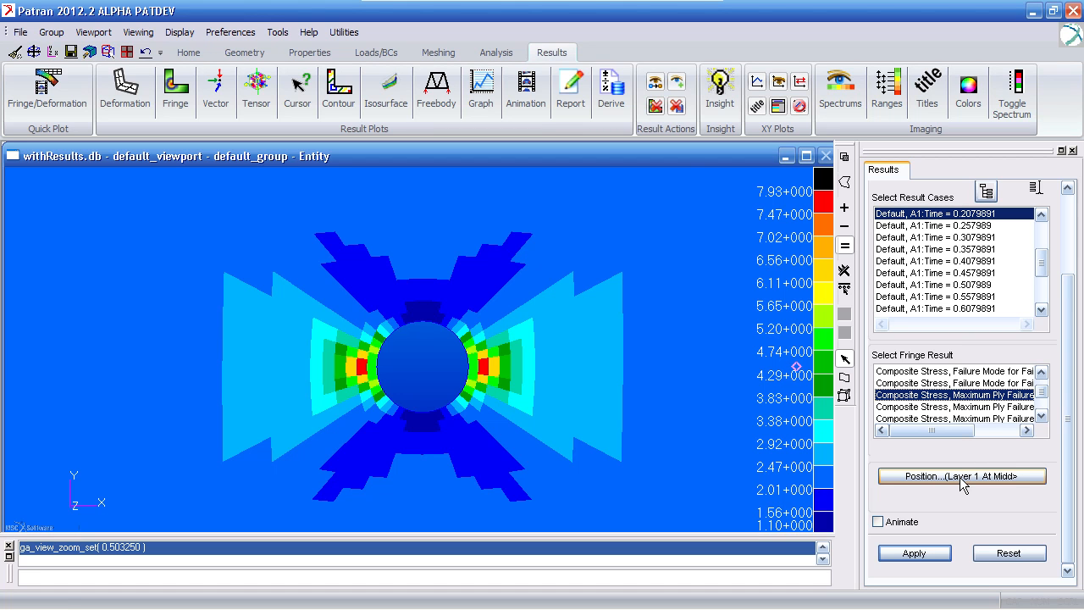
double_click(686, 155)
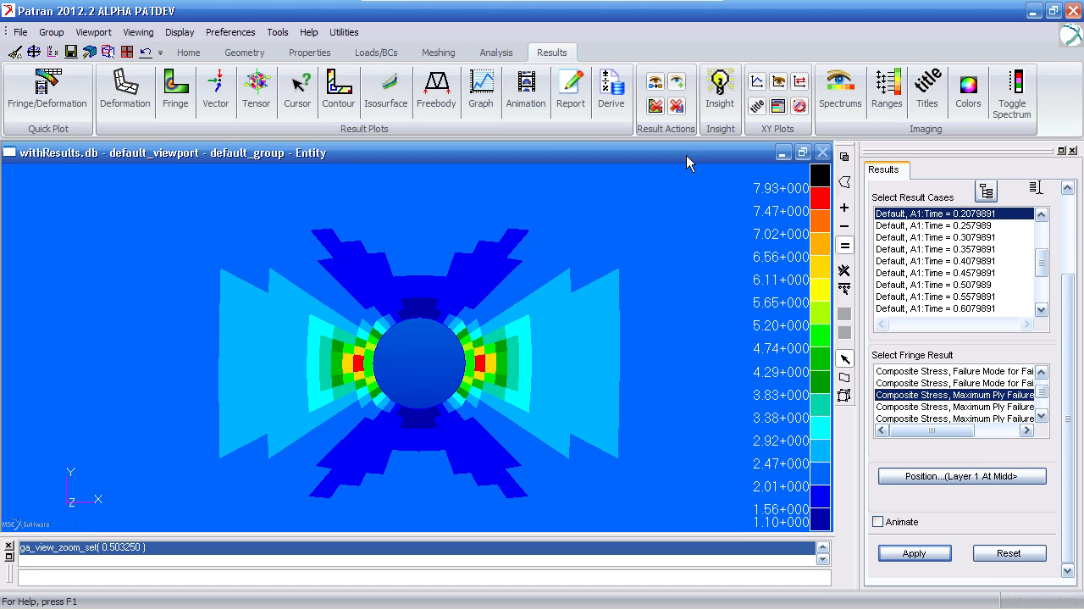
left_click(976, 478)
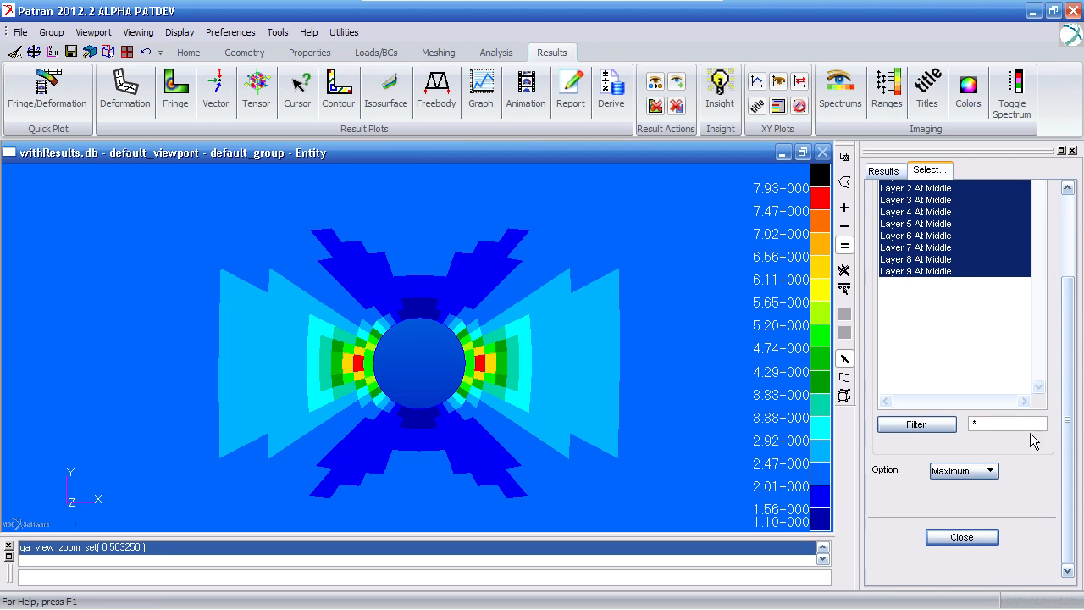
left_click(921, 264)
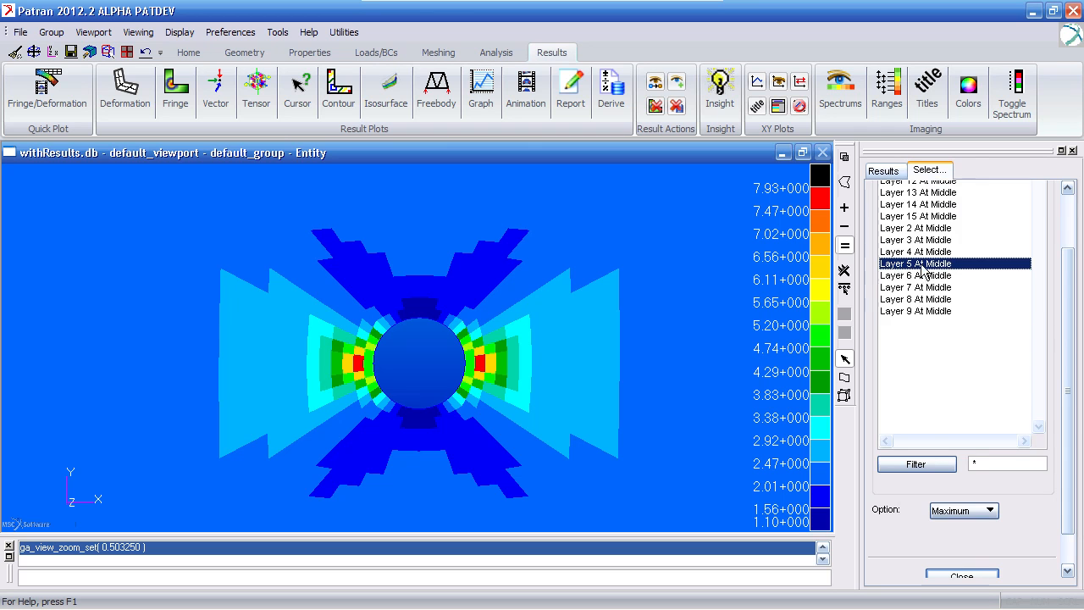
left_click(970, 576)
left_click(940, 555)
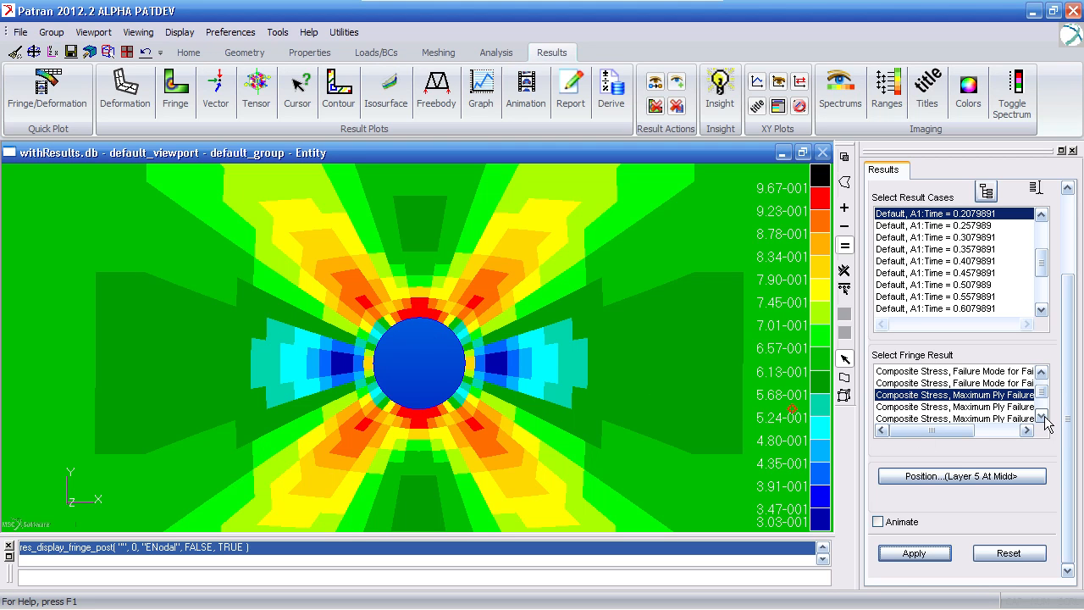
- Plot the Matrix Damage for Progressive Failure fringe for Layer 5 At Middle
scroll(1045, 421, "down", 5)
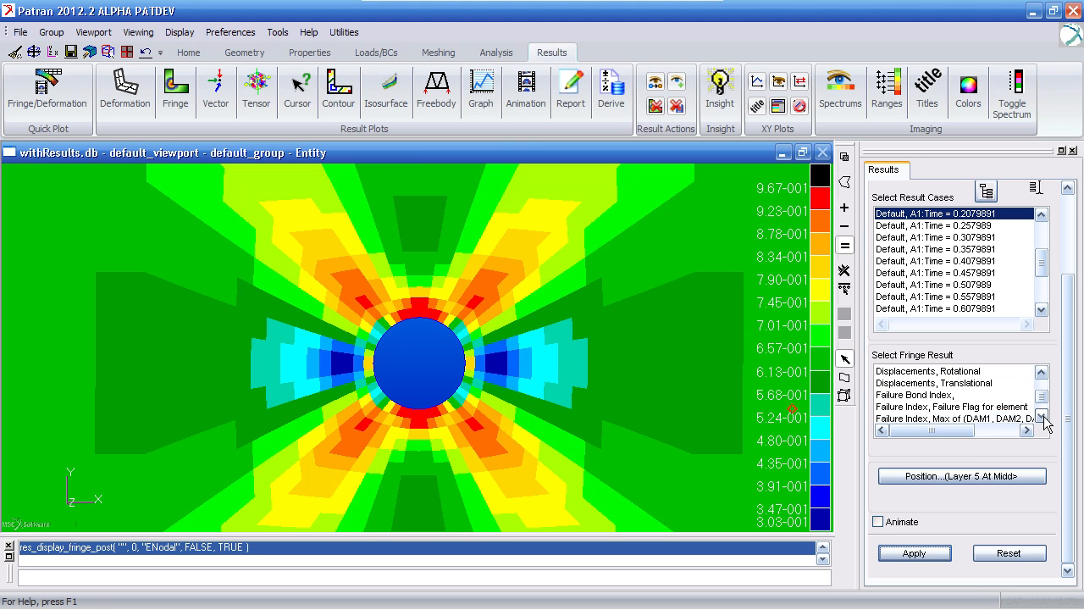
scroll(1045, 421, "down", 2)
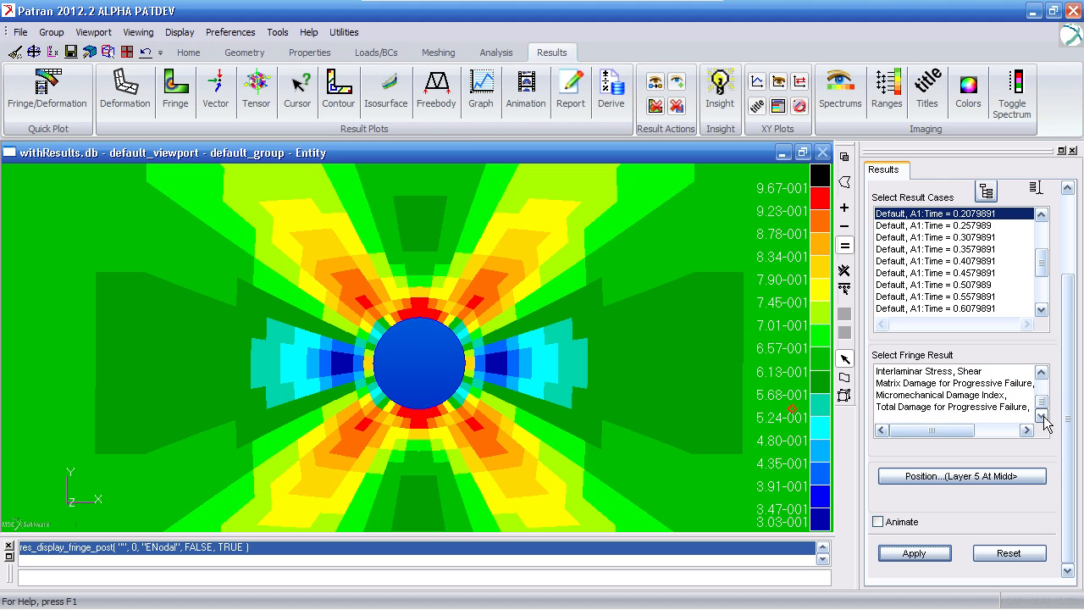
left_click(1016, 384)
left_click(914, 553)
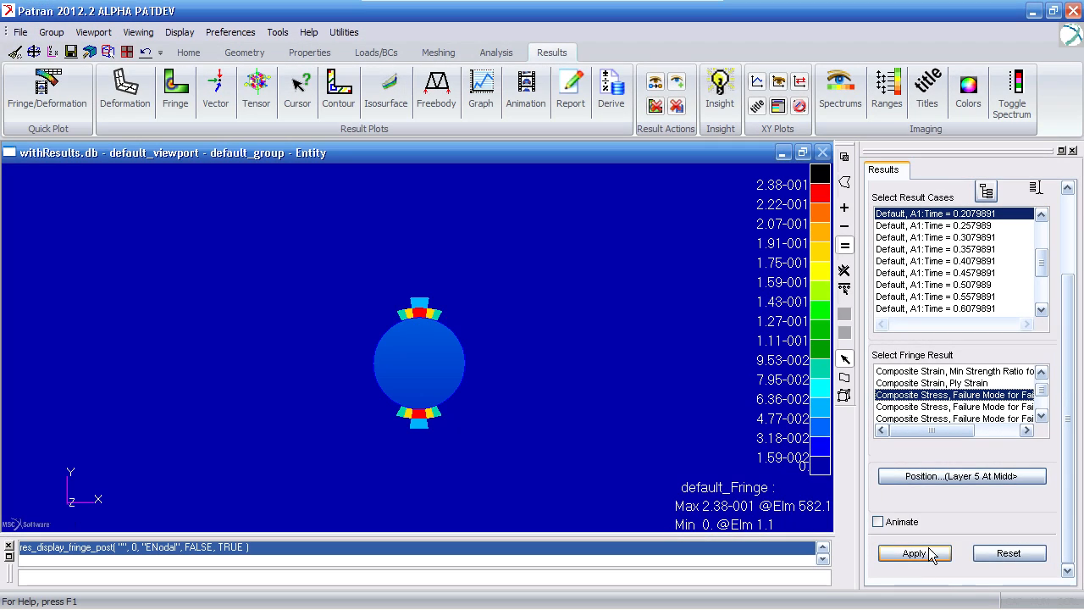
- Assign the failure_mode range to the fringe plot's spectrum in the display attributes
scroll(1067, 410, "up", 3)
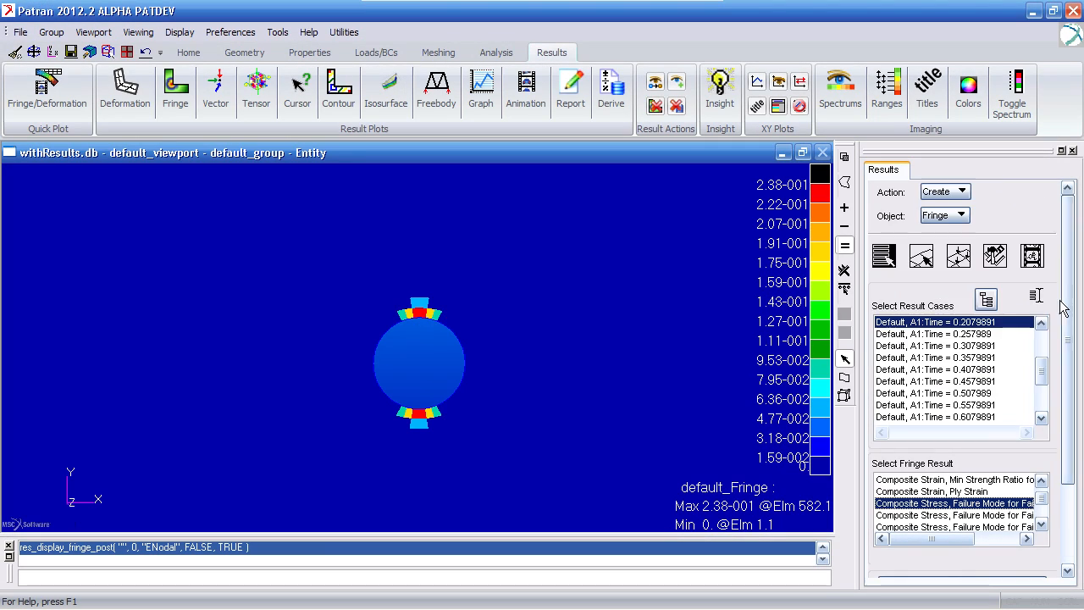
left_click(970, 266)
left_click(1005, 334)
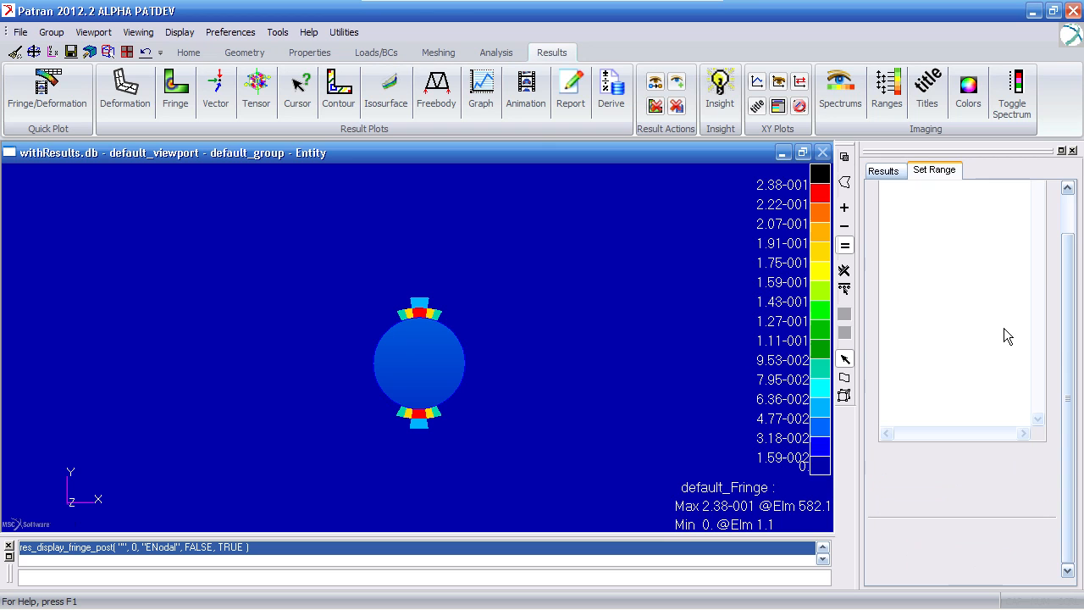
left_click(950, 205)
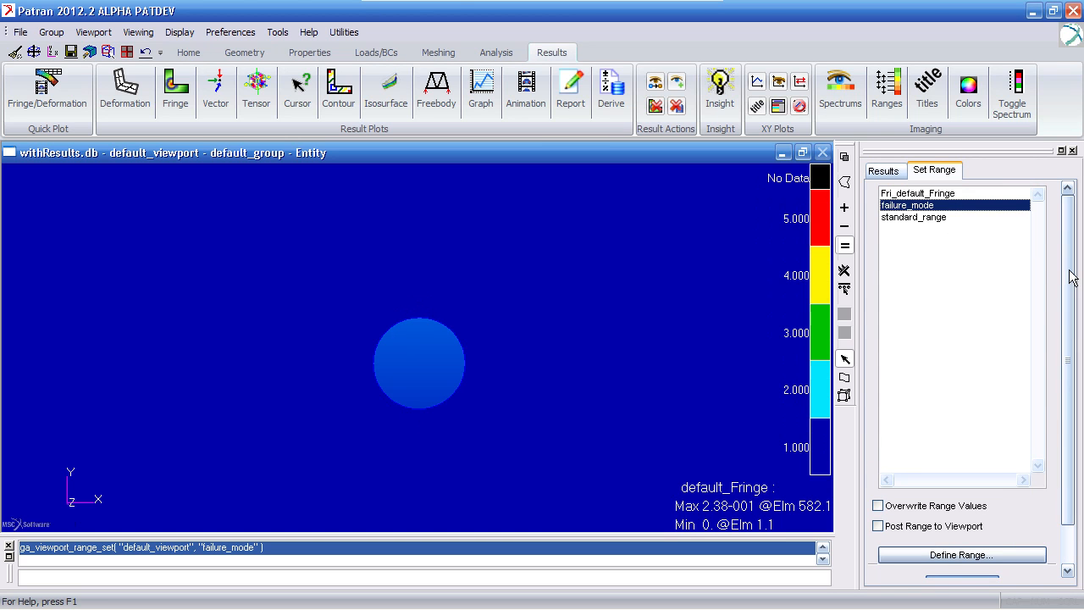
scroll(1067, 356, "down", 2)
left_click(985, 540)
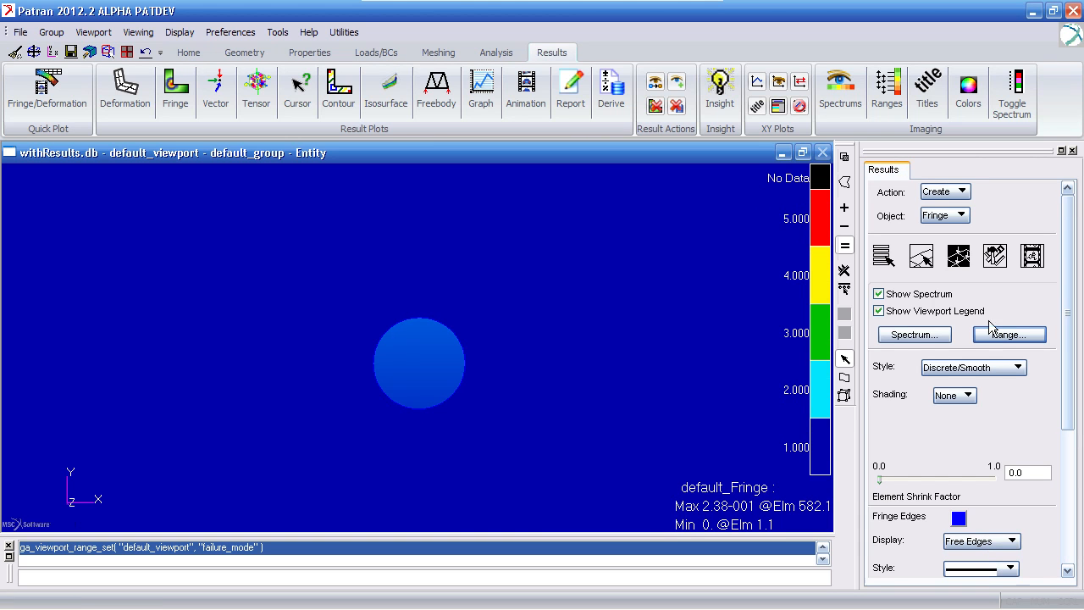
- Generate the Composite Stress, Failure Mode fringe plot for Layer 5 At Middle
left_click(886, 256)
scroll(1072, 296, "down", 4)
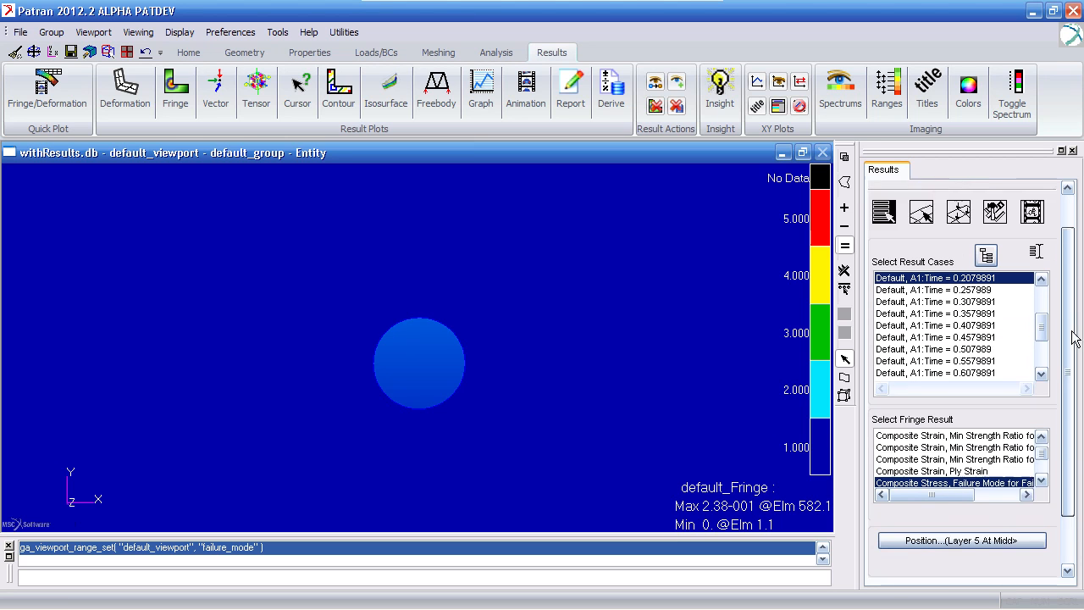
left_click(915, 553)
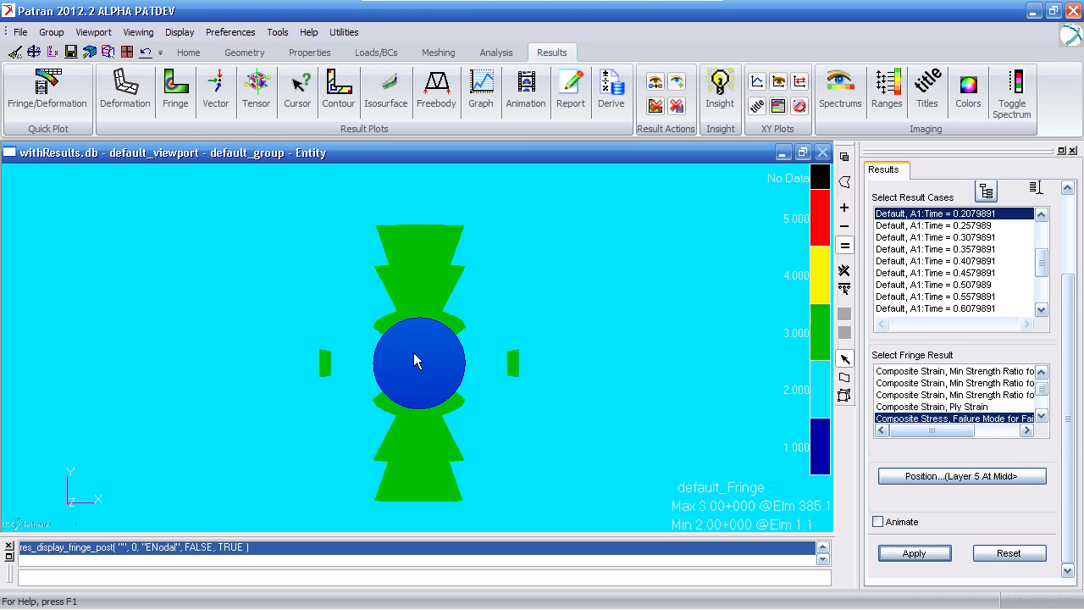
- Clear the fringe plot, fit the whole model in view, and start a Y vs X graph using the result cases through Time = 1
left_click(15, 52)
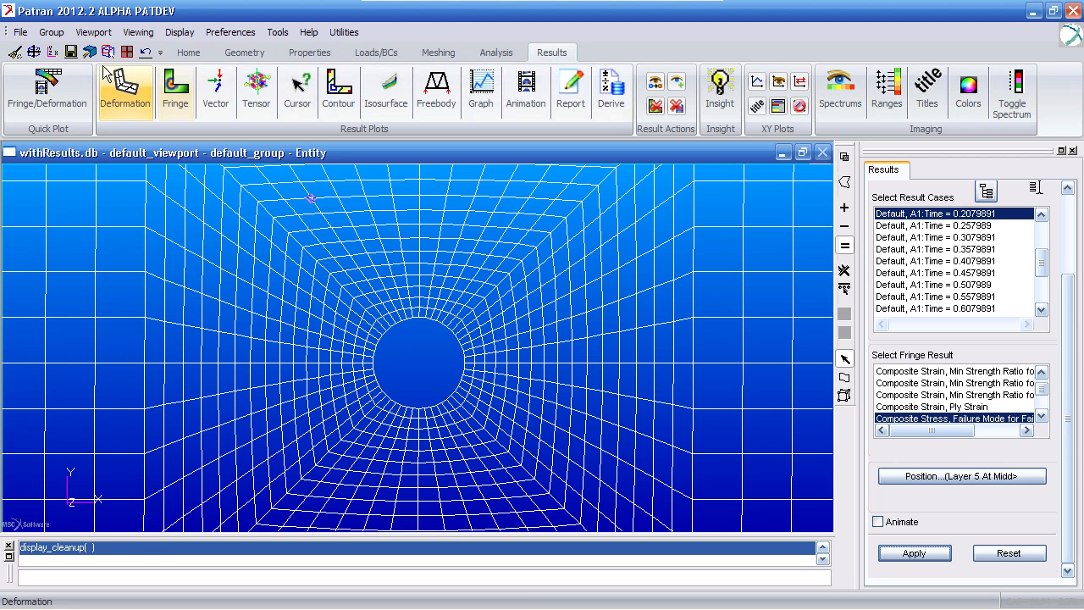
left_click(34, 52)
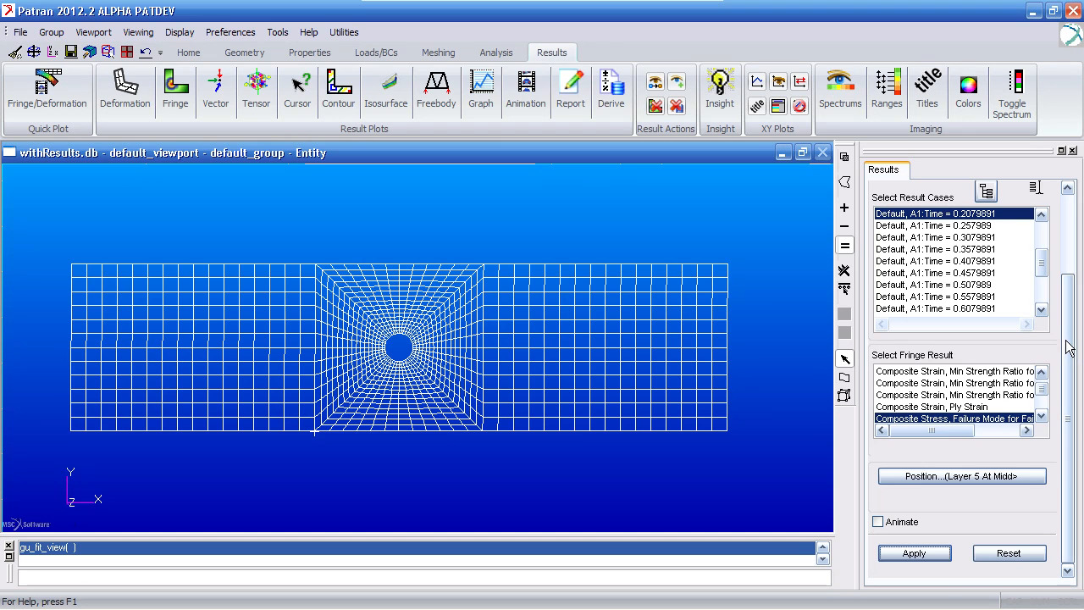
left_click(481, 91)
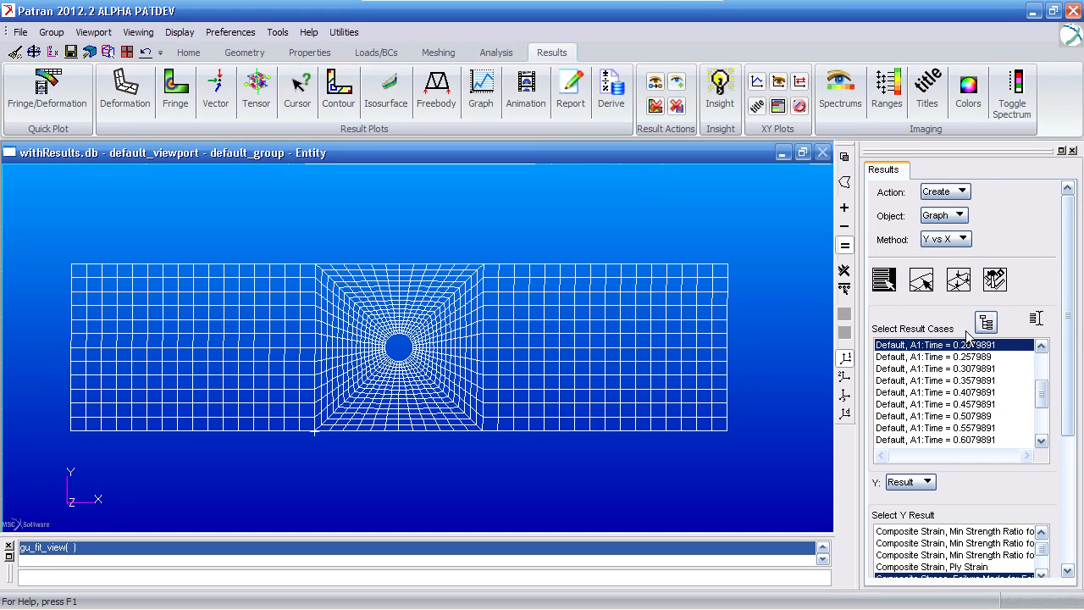
left_click_drag(1046, 396, 1020, 446)
left_click(1014, 345)
left_click(1020, 447, "shift")
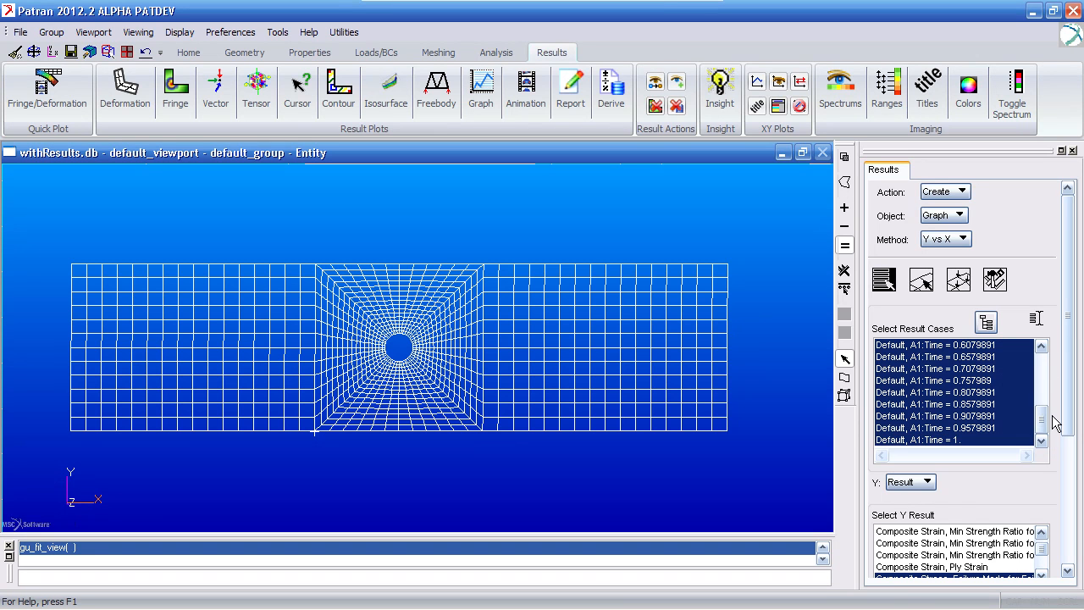
- Set the graph's Y result to Constraint Forces, Translational with the X Component quantity
left_click_drag(1065, 414, 1067, 526)
left_click_drag(1046, 371, 1048, 375)
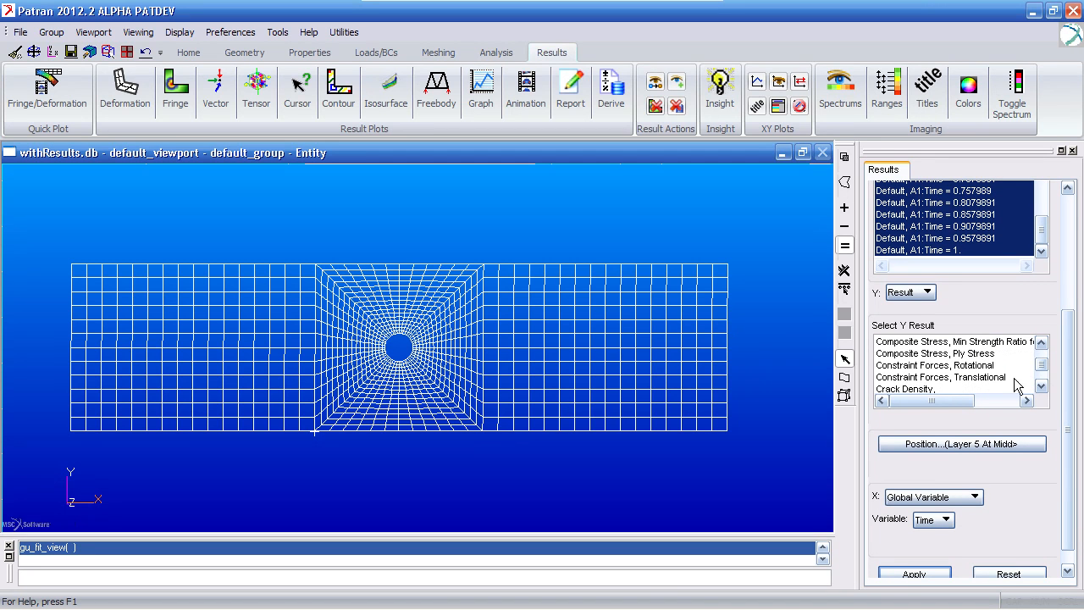
left_click(1013, 378)
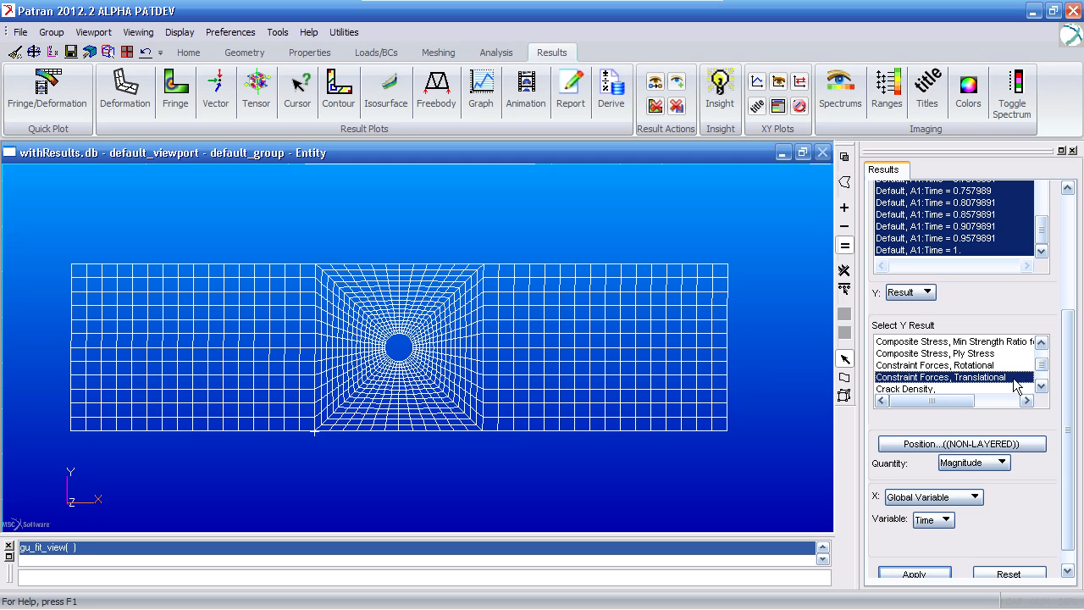
left_click(1000, 463)
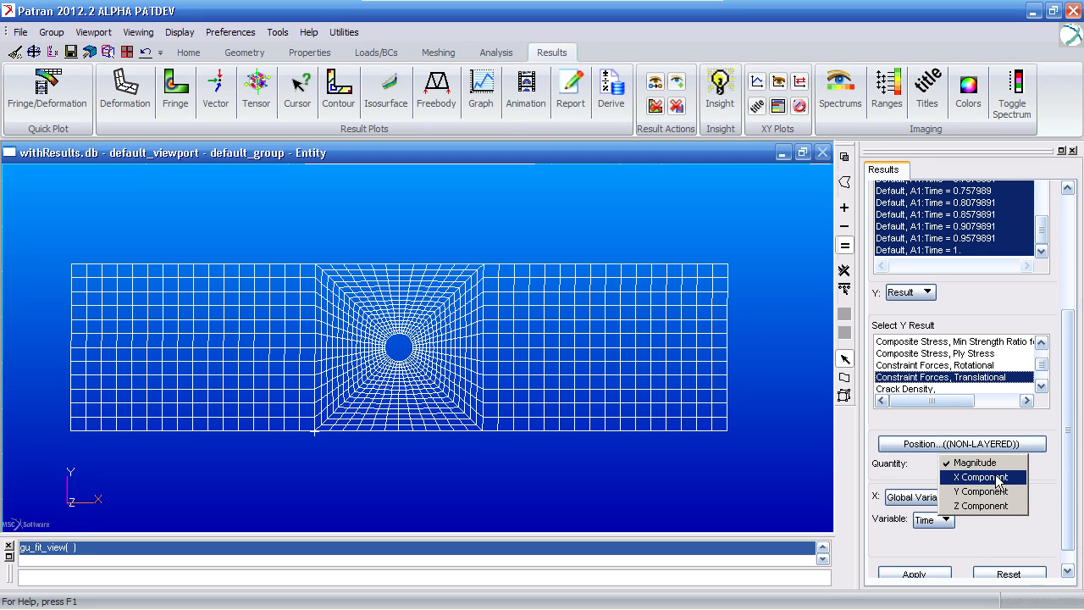
left_click(983, 477)
scroll(1017, 484, "down", 2)
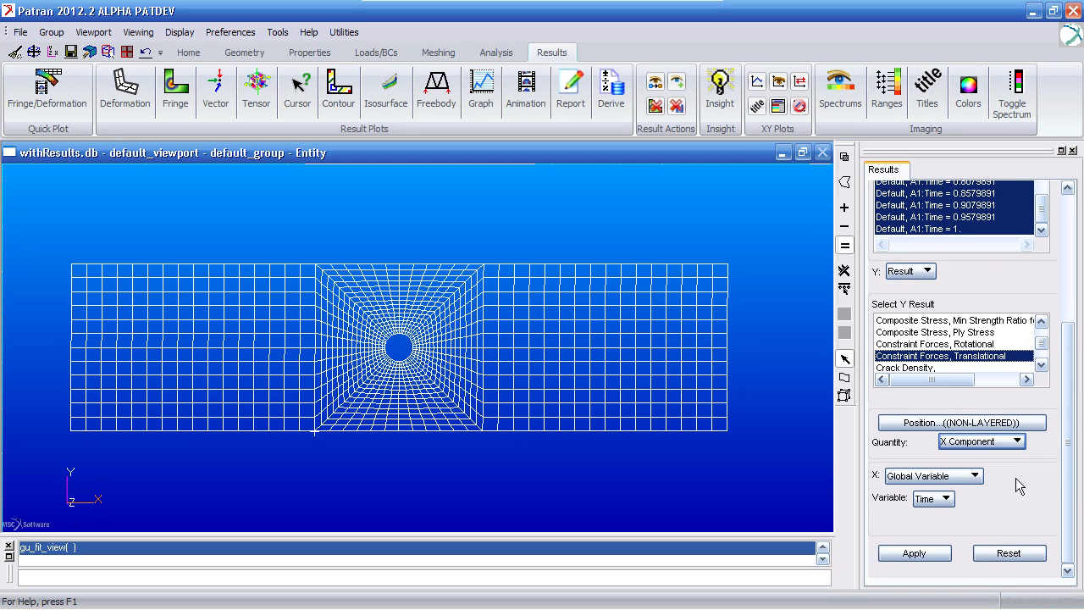
- Set the graph's X axis to a result and choose Displacements, Translational as the X result
left_click(973, 477)
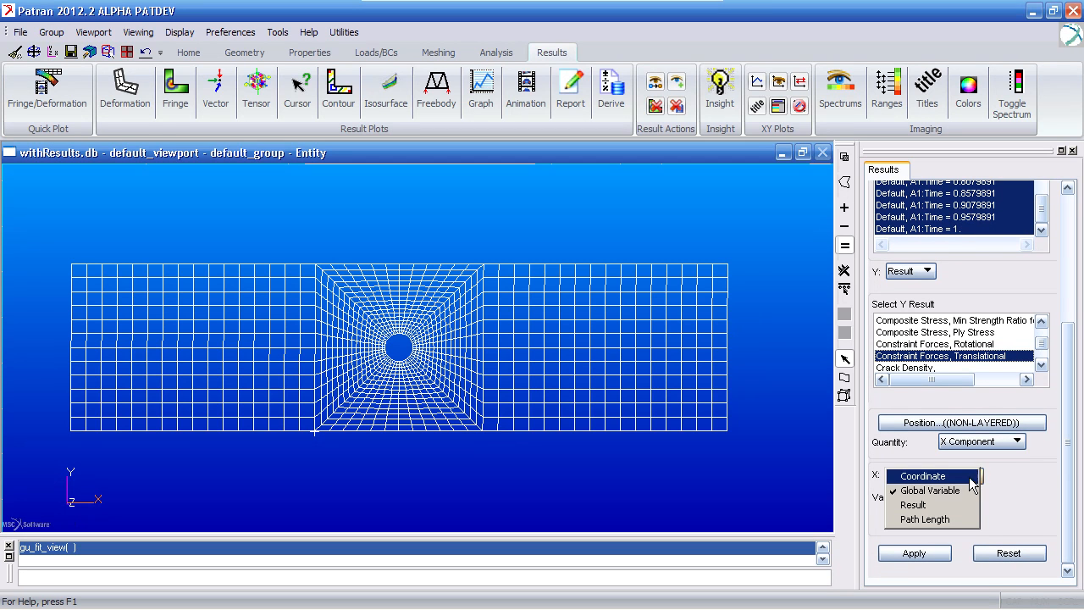
left_click(957, 505)
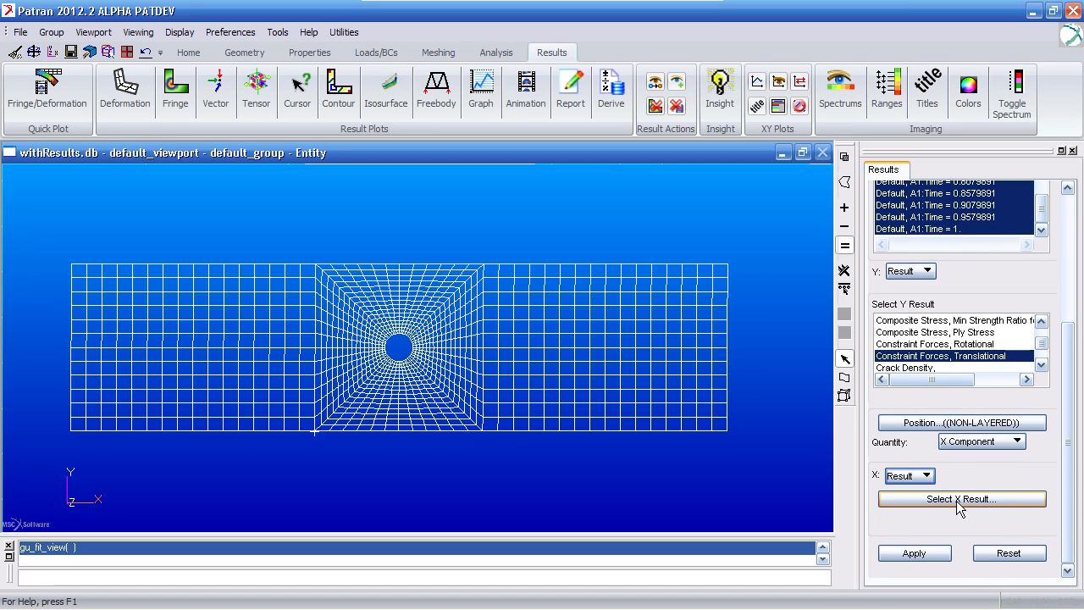
left_click(958, 500)
left_click_drag(1036, 351, 1031, 465)
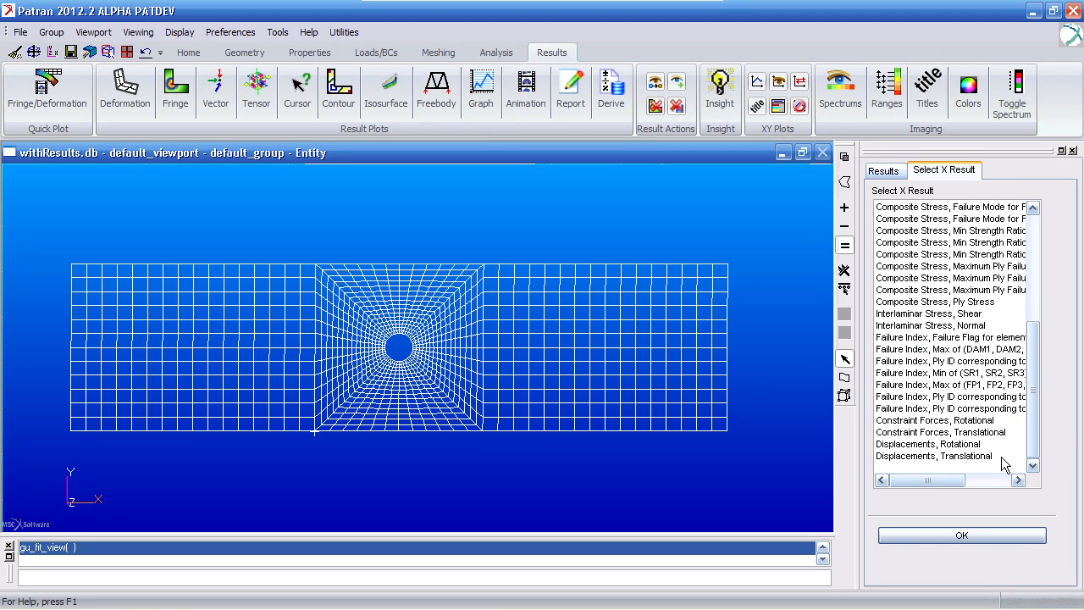
left_click(1002, 458)
left_click(974, 522)
left_click(974, 468)
left_click(962, 563)
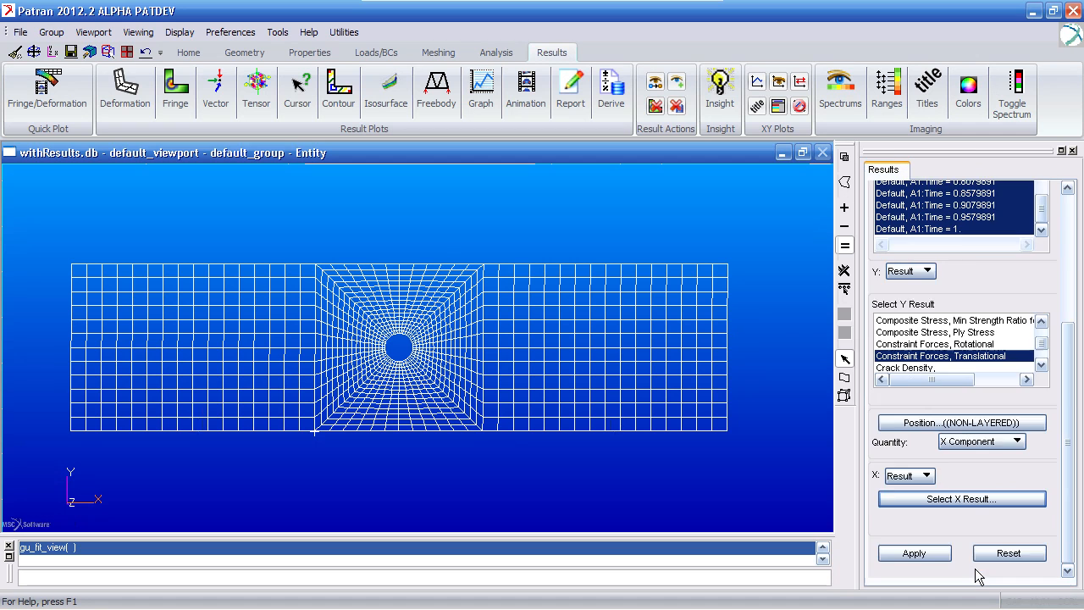
- Target Node 5000, beyond the model's right end, and generate the constraint force versus displacement graph
scroll(1063, 364, "up", 3)
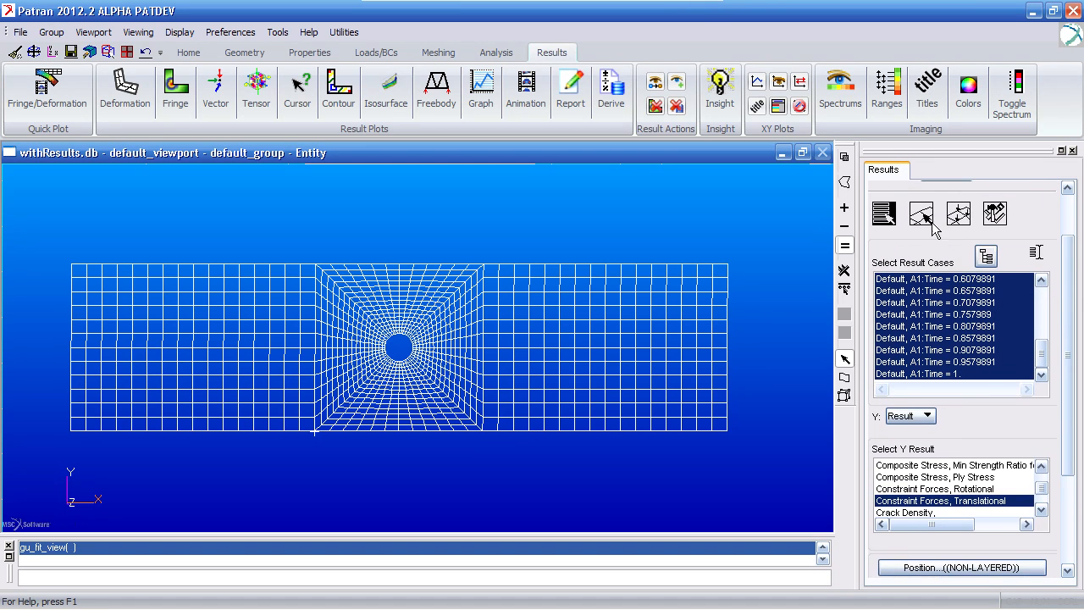
left_click(921, 213)
left_click_drag(751, 303, 776, 346)
left_click_drag(1064, 344, 1060, 421)
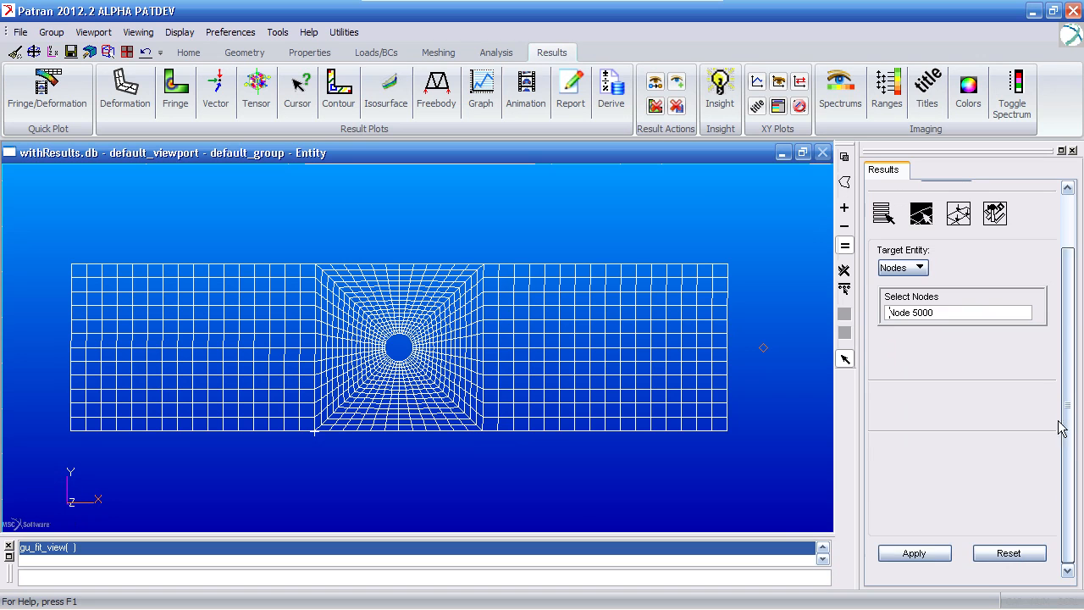
left_click(911, 554)
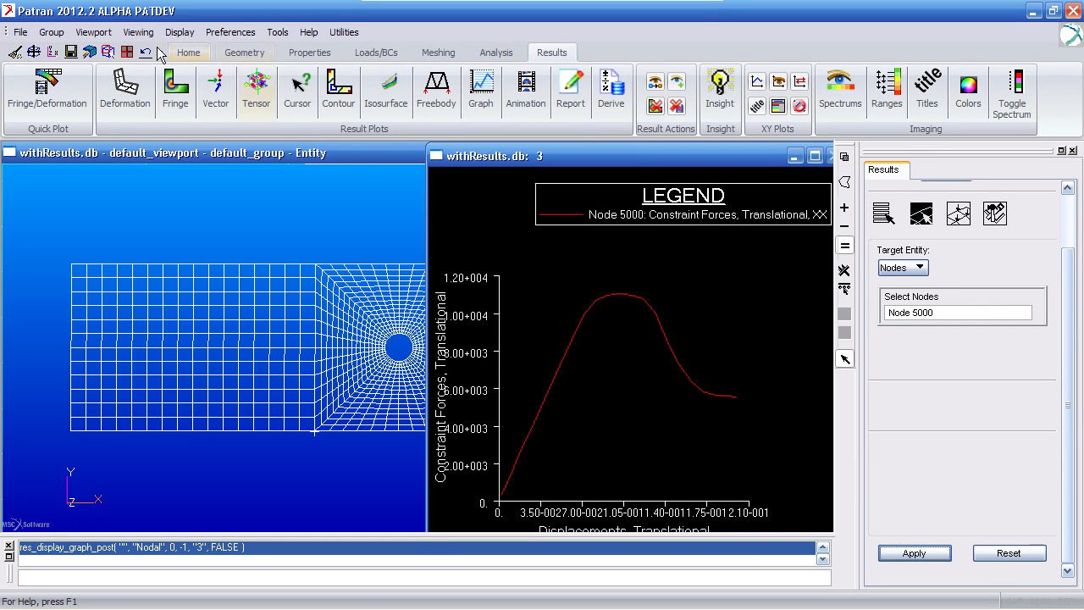
- Tile the model and graph viewports to examine the force-displacement curve, and maximize the model viewport again
left_click(127, 52)
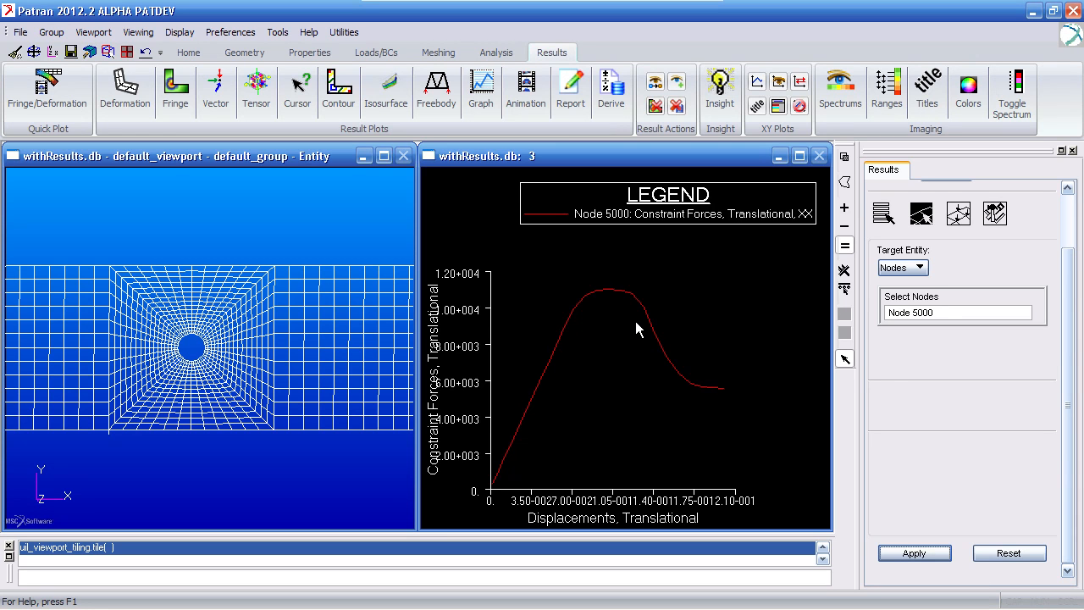
double_click(280, 158)
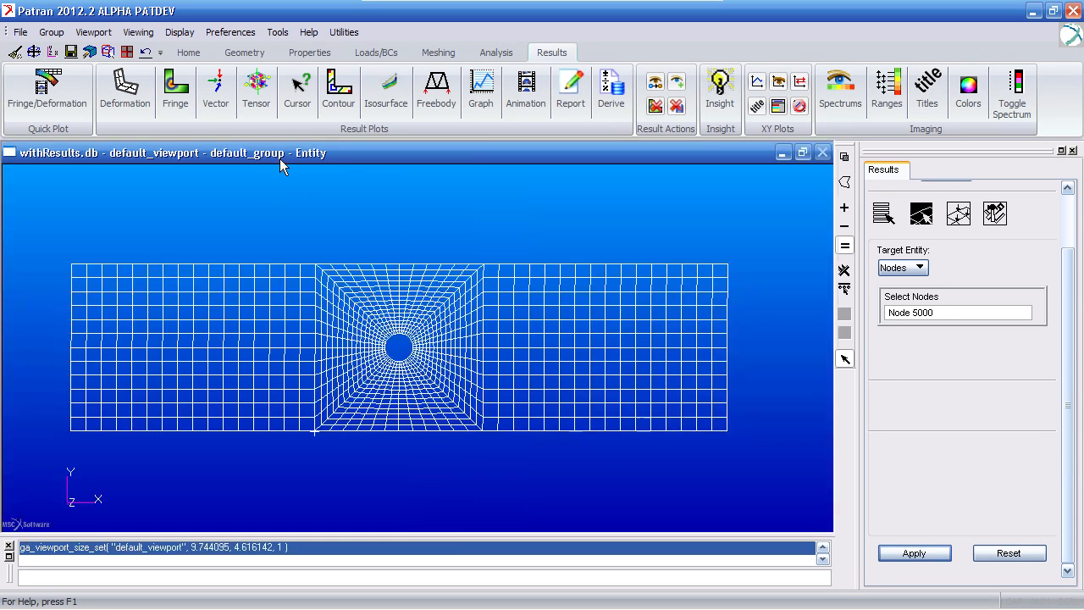